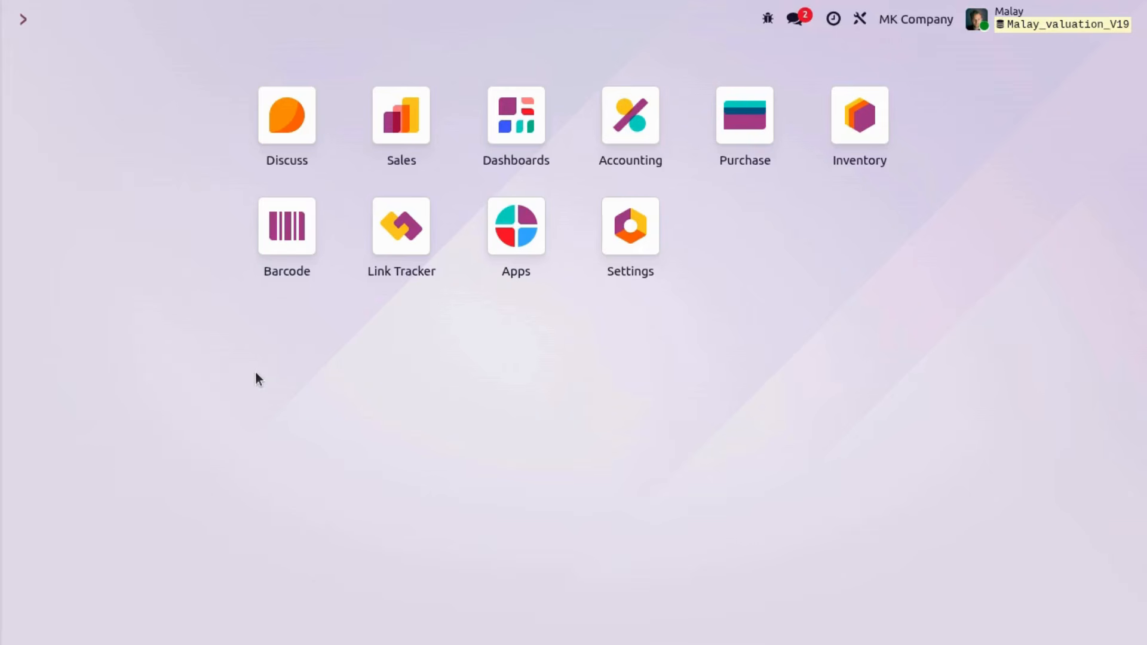
Step: Open the Accounting settings and locate the Inventory Valuation section
{"action": "left_click", "coordinate": [620, 123]}
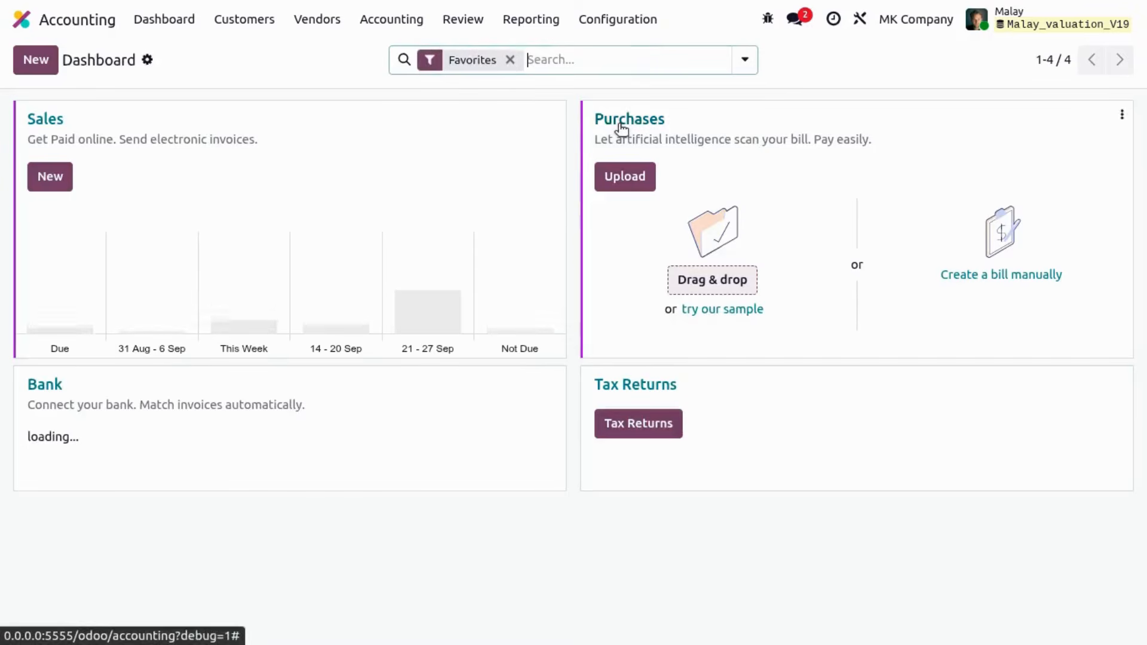
{"action": "left_click", "coordinate": [637, 16]}
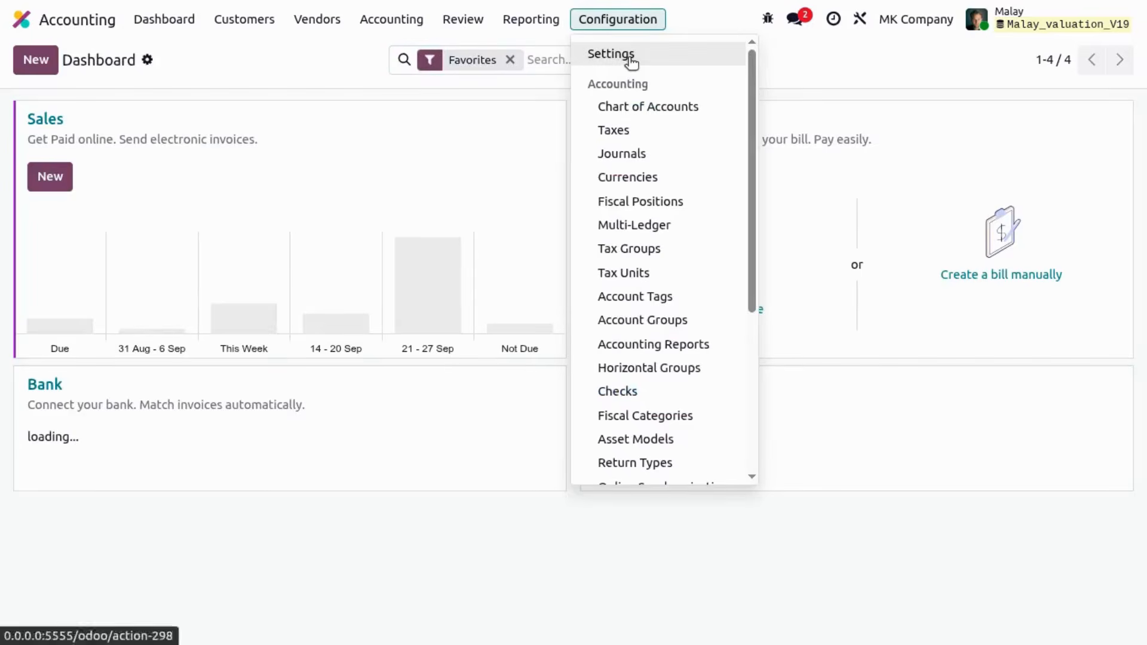
{"action": "left_click", "coordinate": [628, 58]}
{"action": "scroll", "coordinate": [538, 357], "scroll_direction": "down", "scroll_amount": 10}
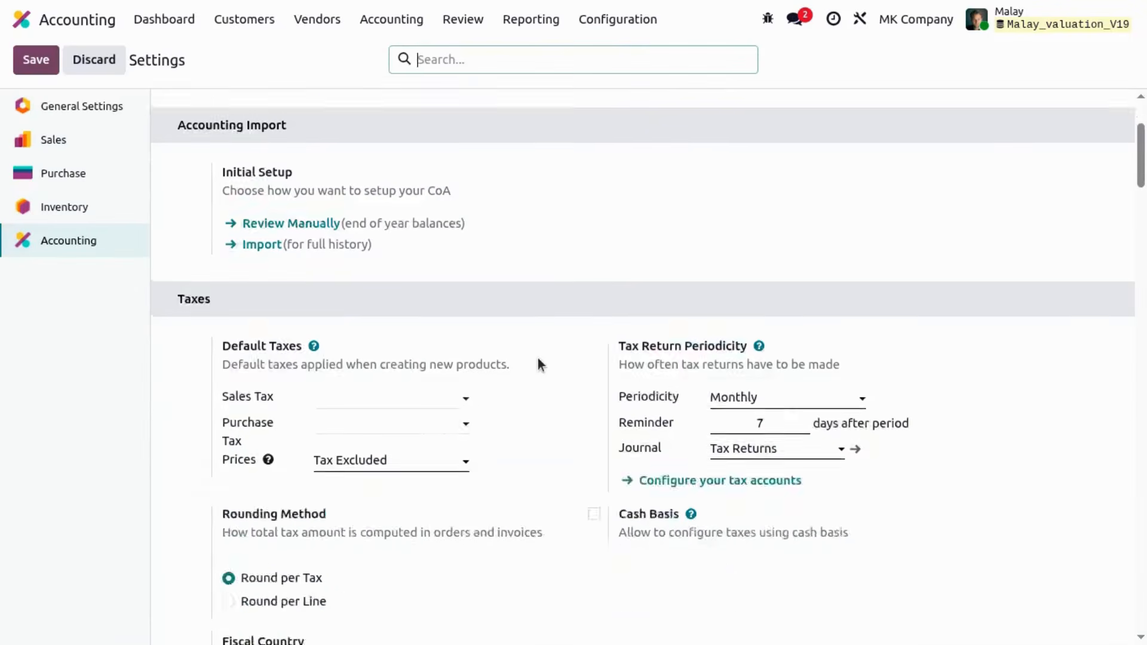
{"action": "scroll", "coordinate": [538, 364], "scroll_direction": "down", "scroll_amount": 20}
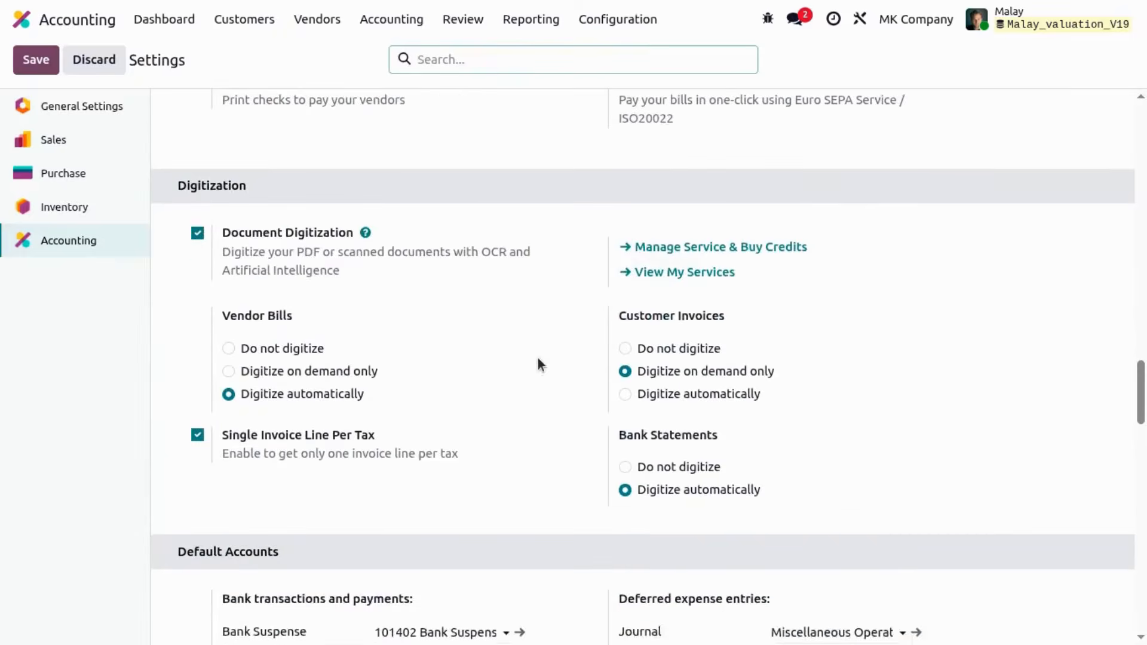
{"action": "scroll", "coordinate": [537, 359], "scroll_direction": "up", "scroll_amount": 3}
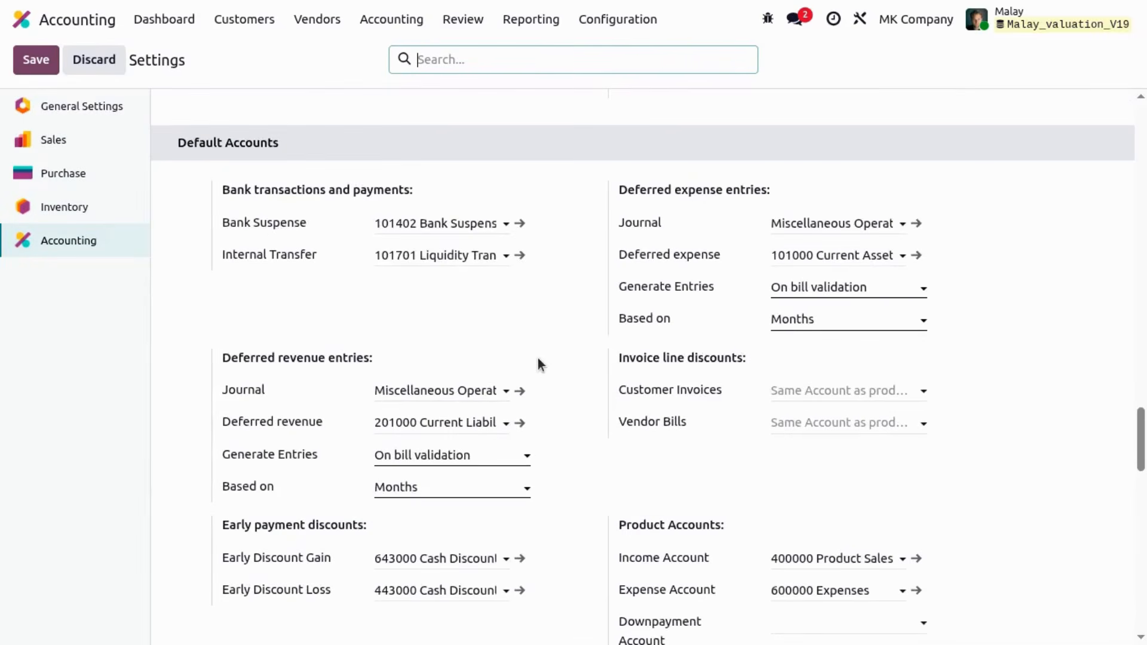
{"action": "scroll", "coordinate": [540, 364], "scroll_direction": "down", "scroll_amount": 5}
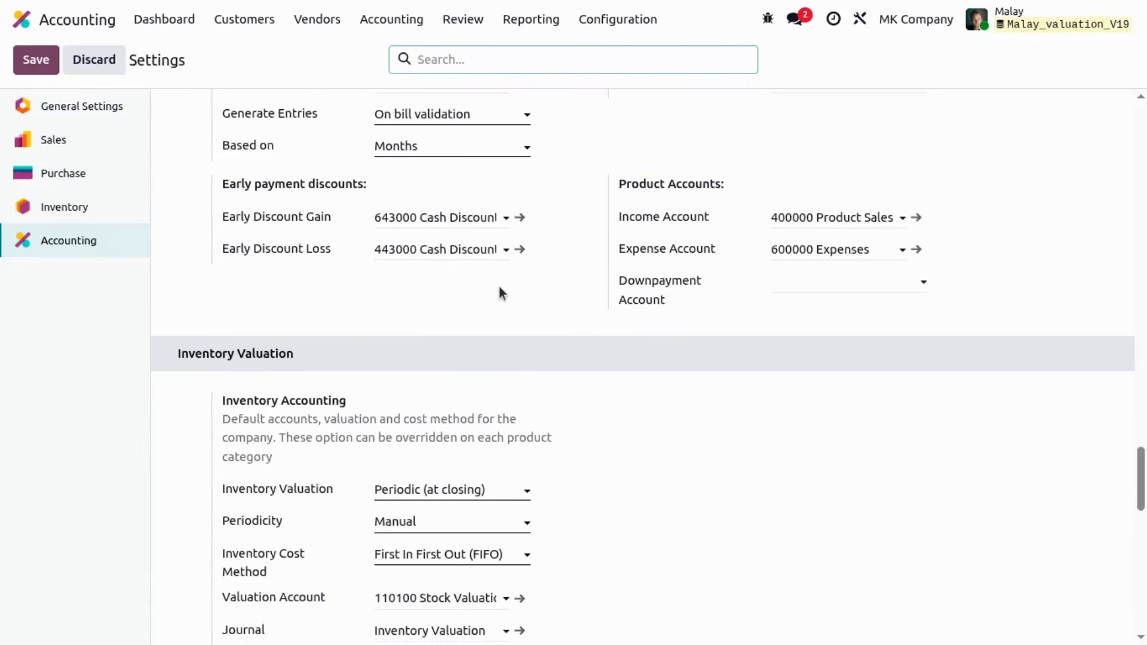
{"action": "scroll", "coordinate": [499, 288], "scroll_direction": "down", "scroll_amount": 1}
{"action": "scroll", "coordinate": [500, 288], "scroll_direction": "down", "scroll_amount": 3}
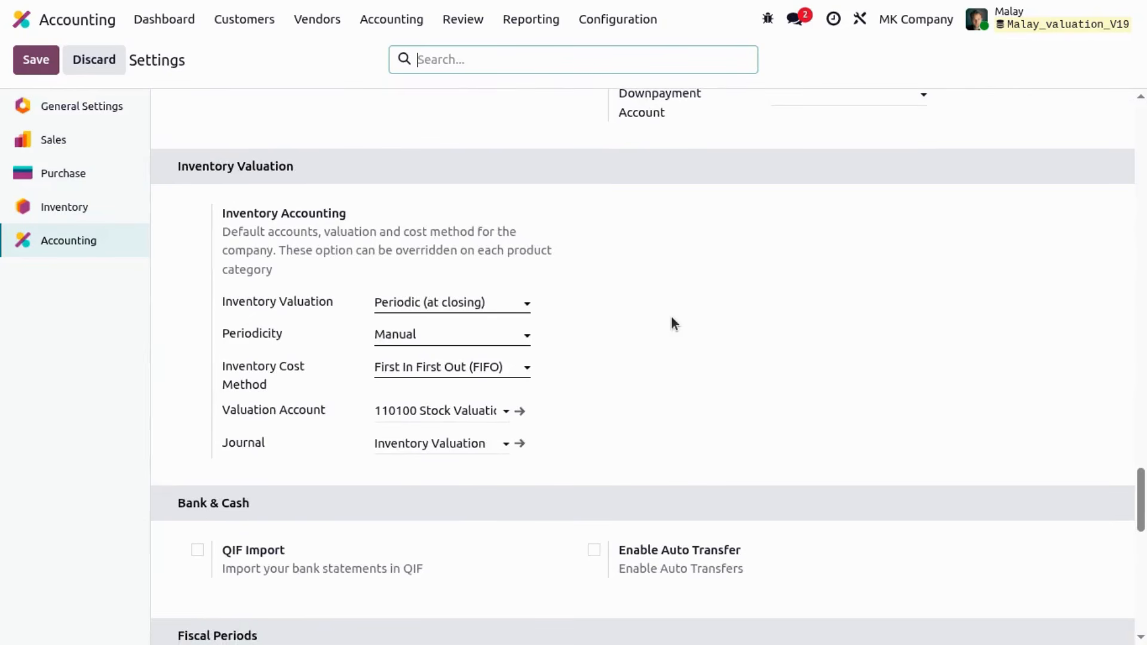
Step: Review the available Inventory Valuation methods without changing the setting, and open the 110100 Stock Valuation account record
{"action": "left_click", "coordinate": [444, 302]}
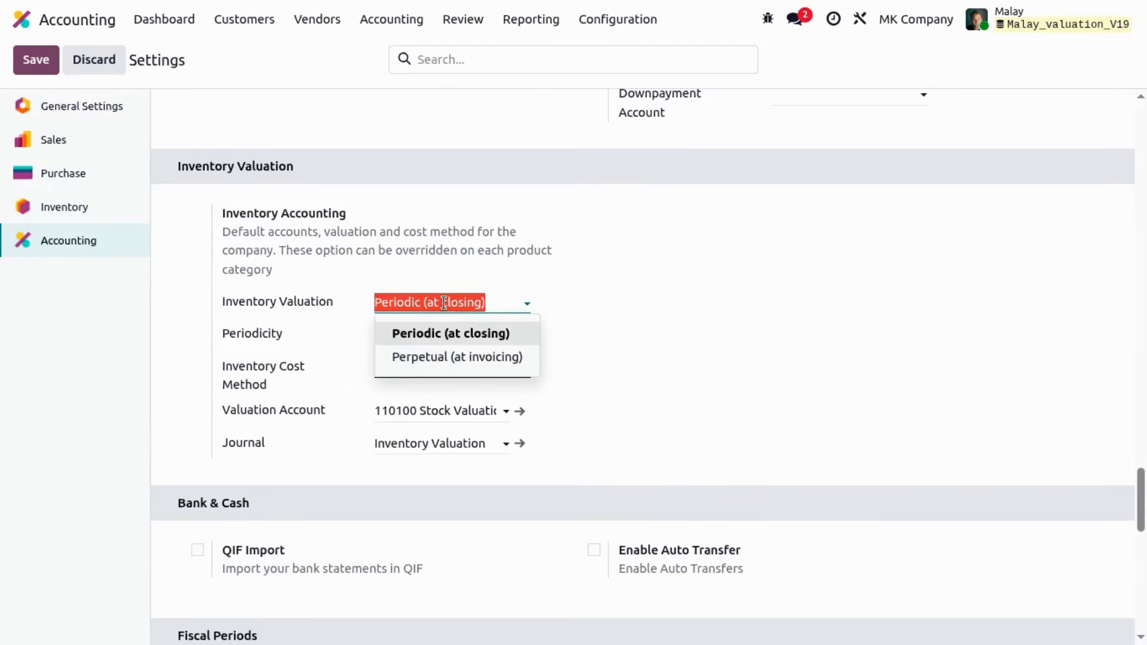
{"action": "left_click", "coordinate": [625, 317]}
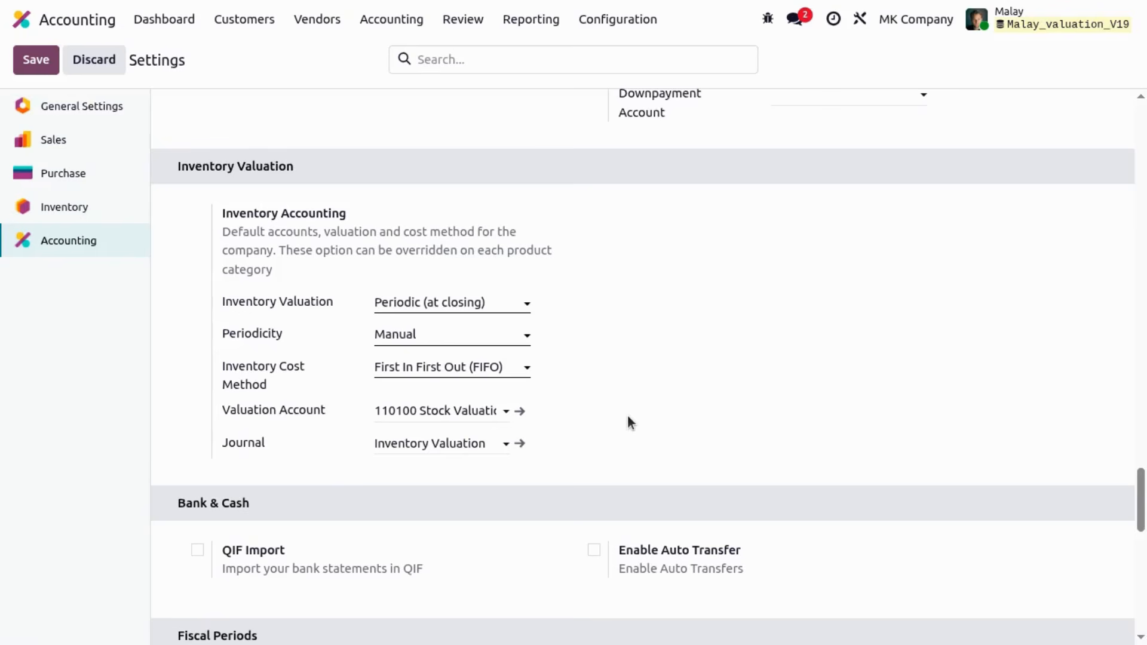
{"action": "left_click", "coordinate": [519, 411]}
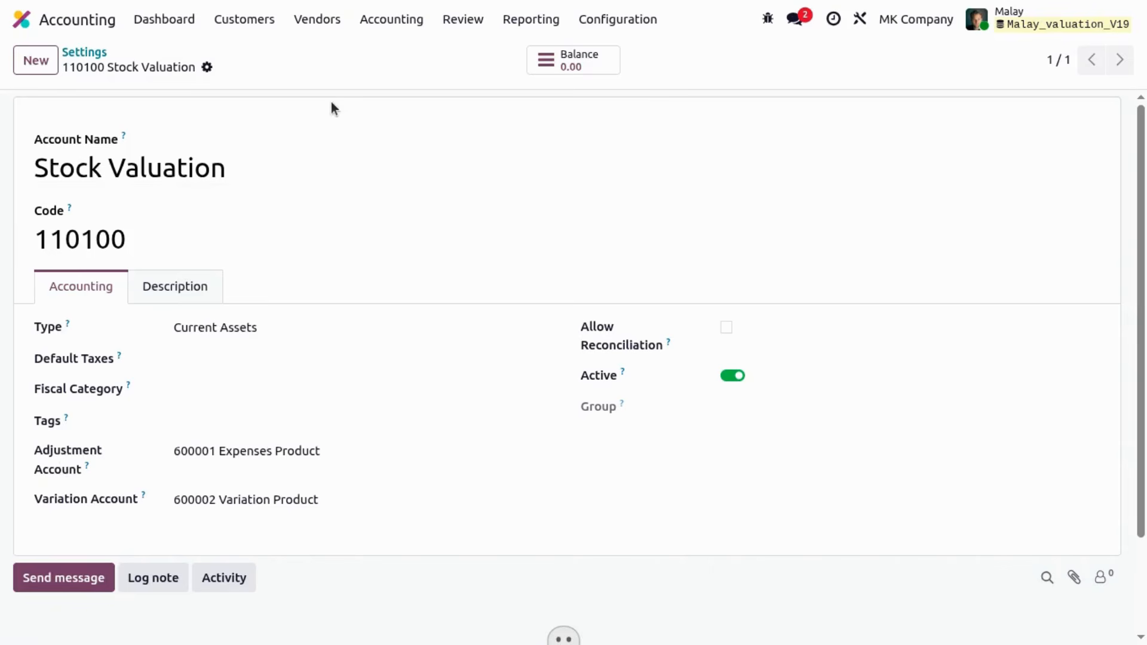
Step: Open the Inventory Valuation report in Accounting to check the current stock balances
{"action": "left_click", "coordinate": [397, 22]}
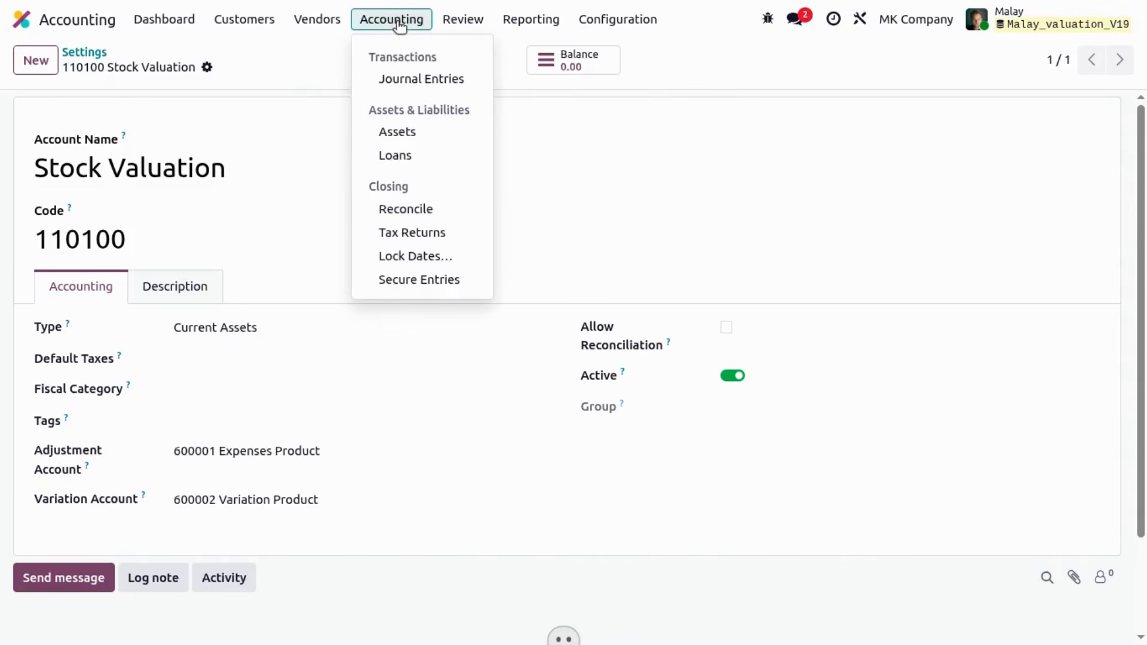
{"action": "mouse_move", "coordinate": [465, 22]}
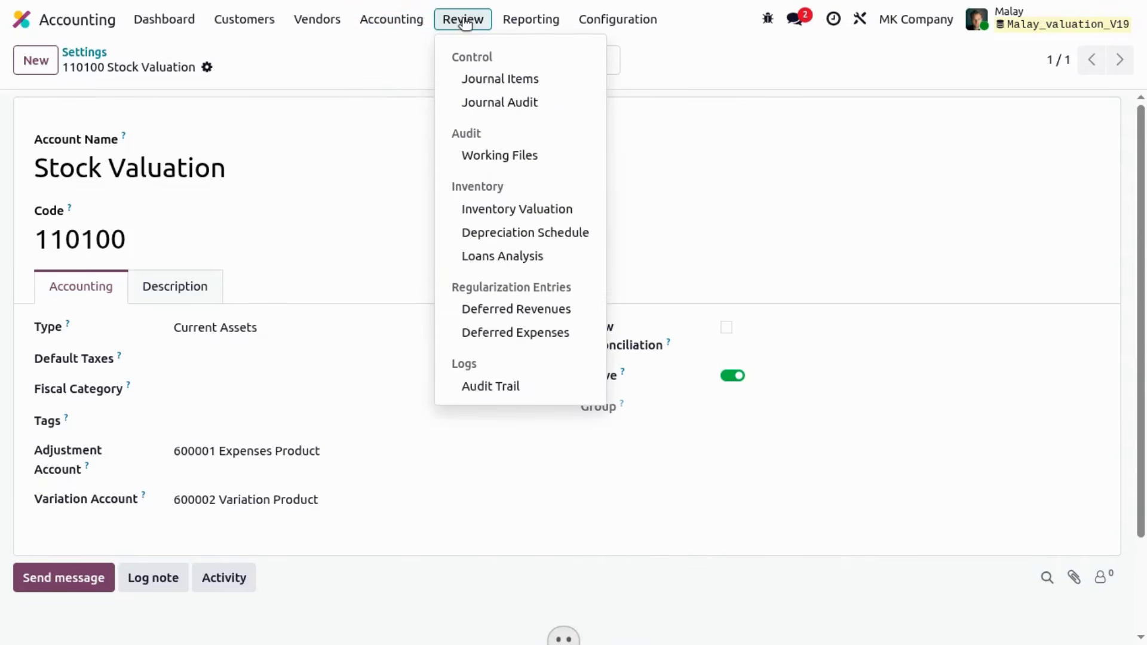
{"action": "left_click", "coordinate": [517, 209]}
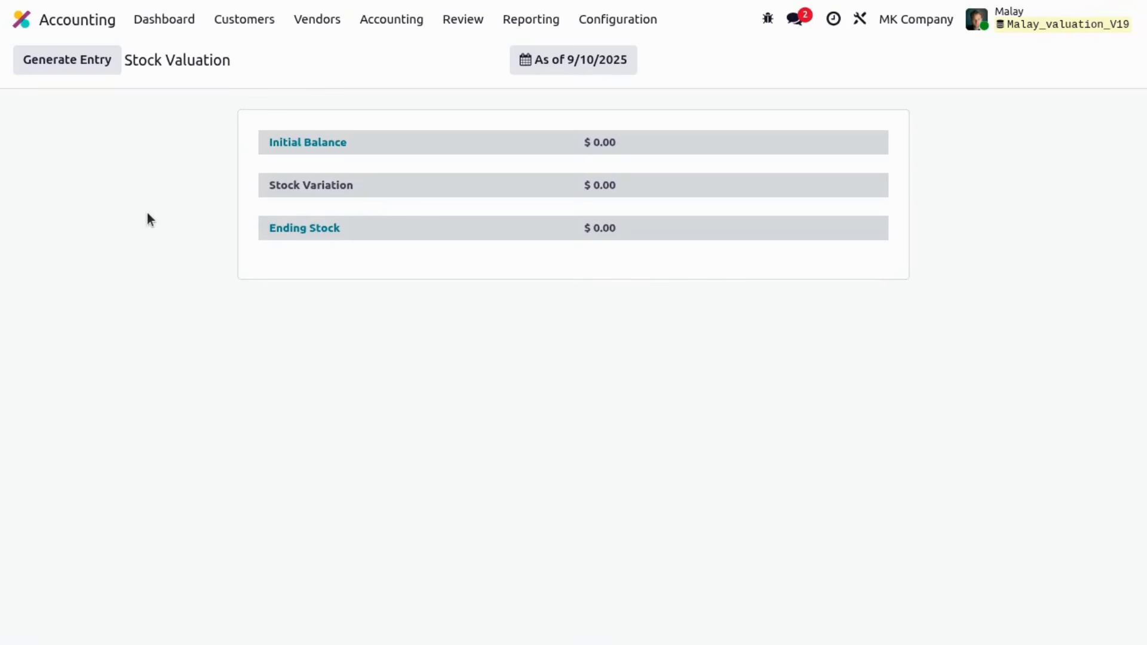
Step: Switch to Inventory, create a new goods product named "Malay Caps" and save it
{"action": "left_click", "coordinate": [22, 19]}
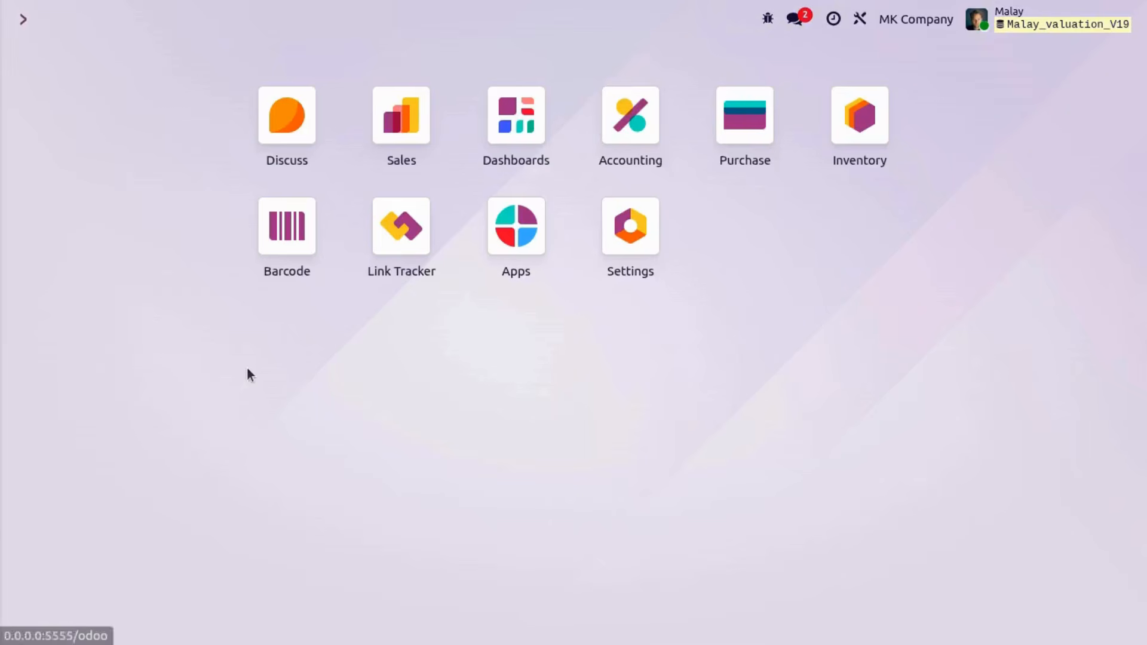
{"action": "left_click", "coordinate": [860, 119]}
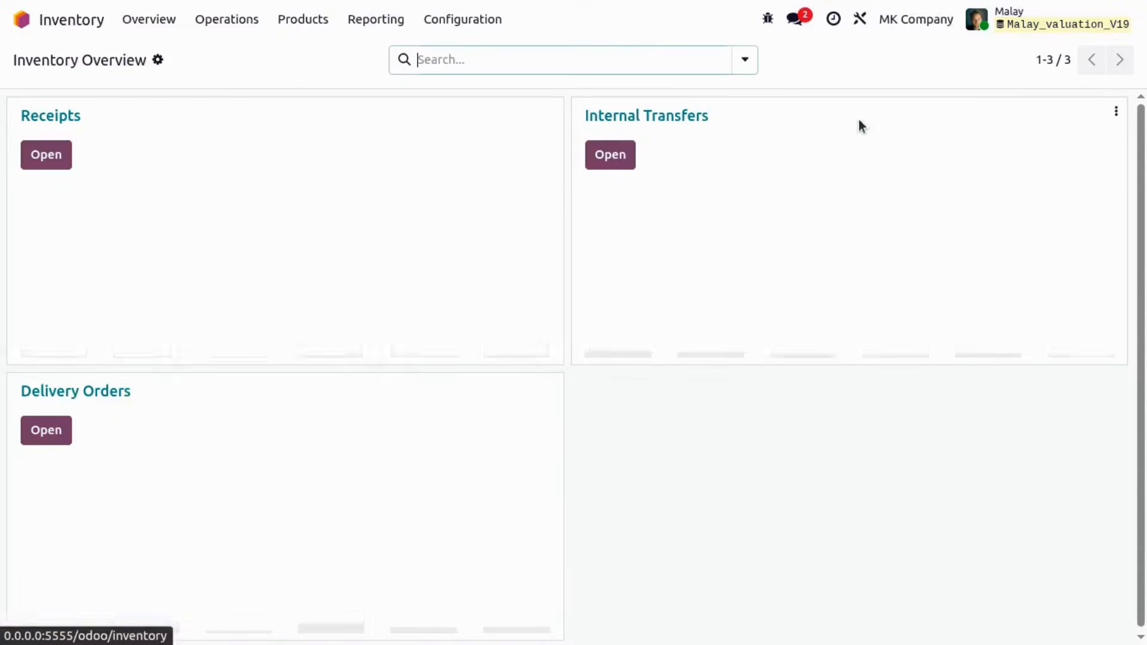
{"action": "left_click", "coordinate": [303, 21]}
{"action": "left_click", "coordinate": [315, 53]}
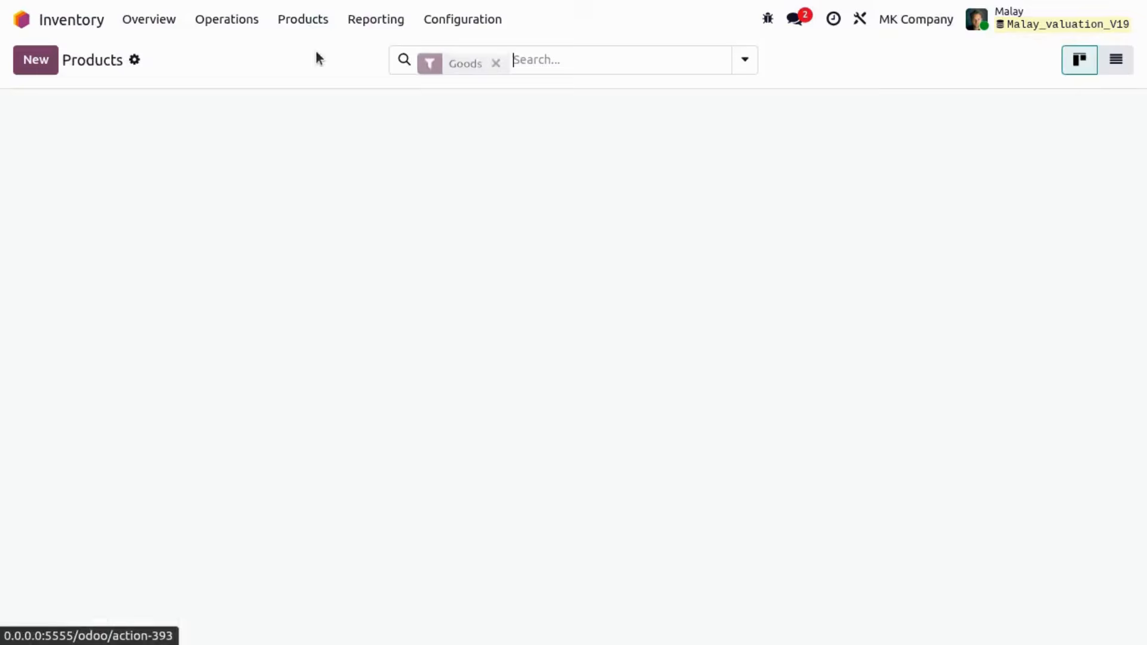
{"action": "left_click", "coordinate": [21, 63]}
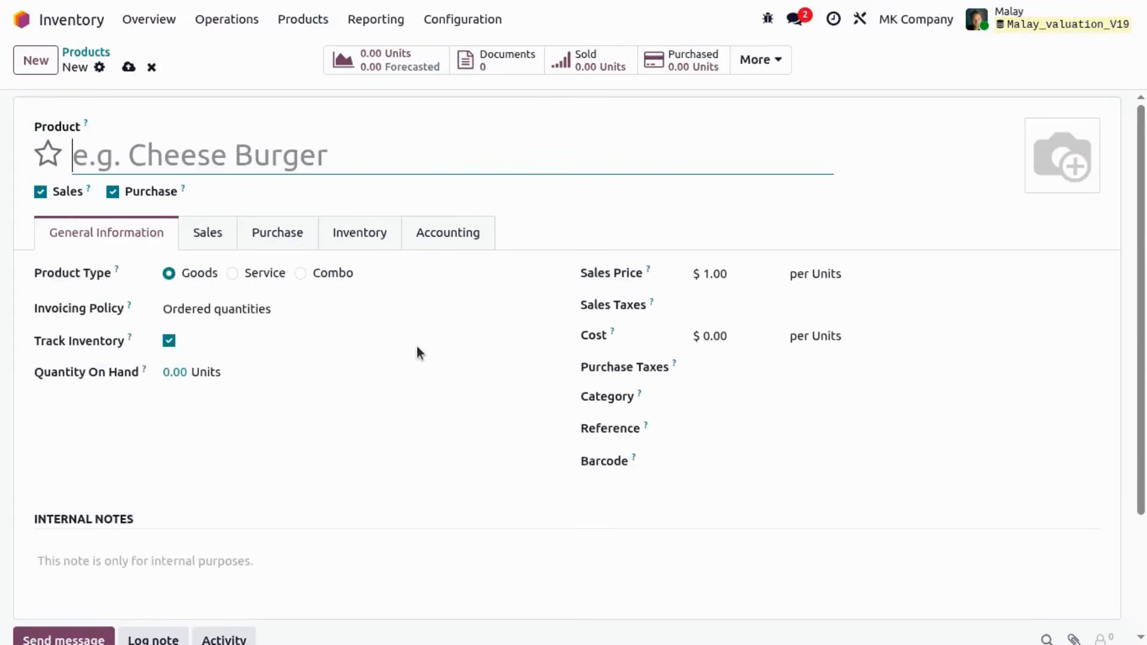
{"action": "type", "text": "Malay a"}
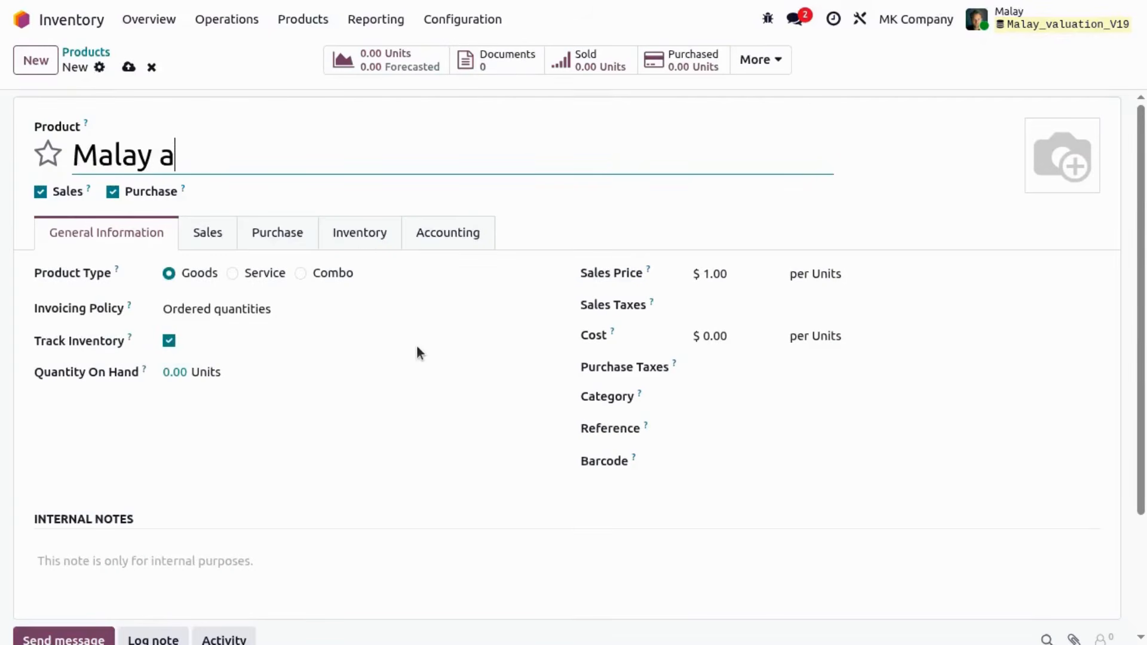
{"action": "key", "text": "BackSpace"}
{"action": "type", "text": "Caps"}
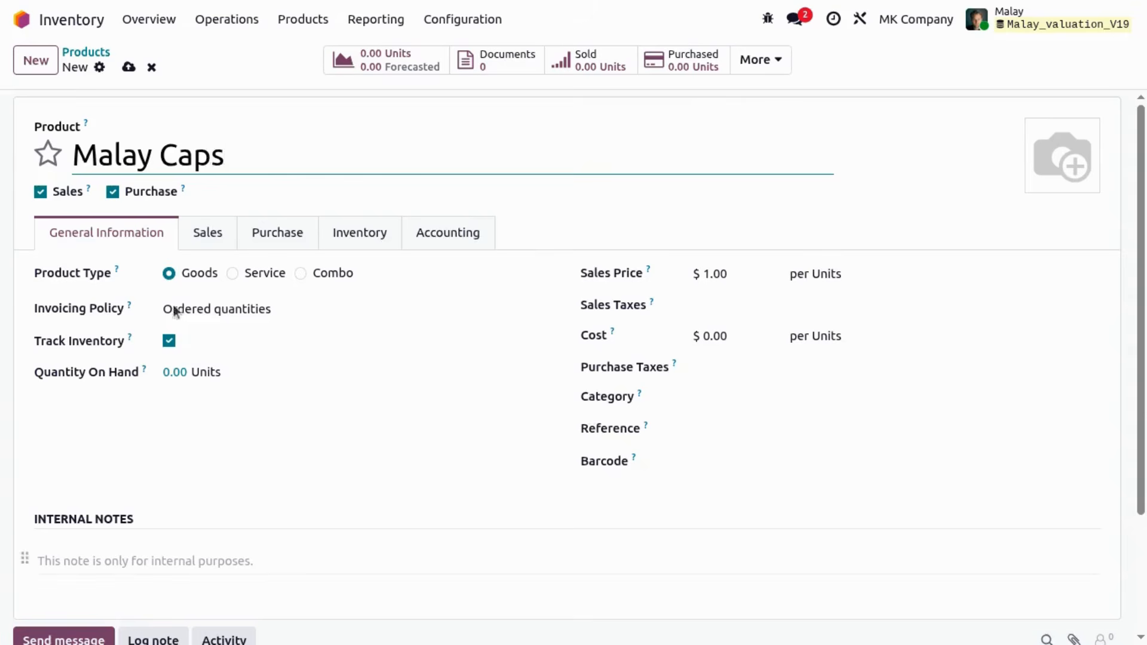
{"action": "left_click", "coordinate": [128, 67]}
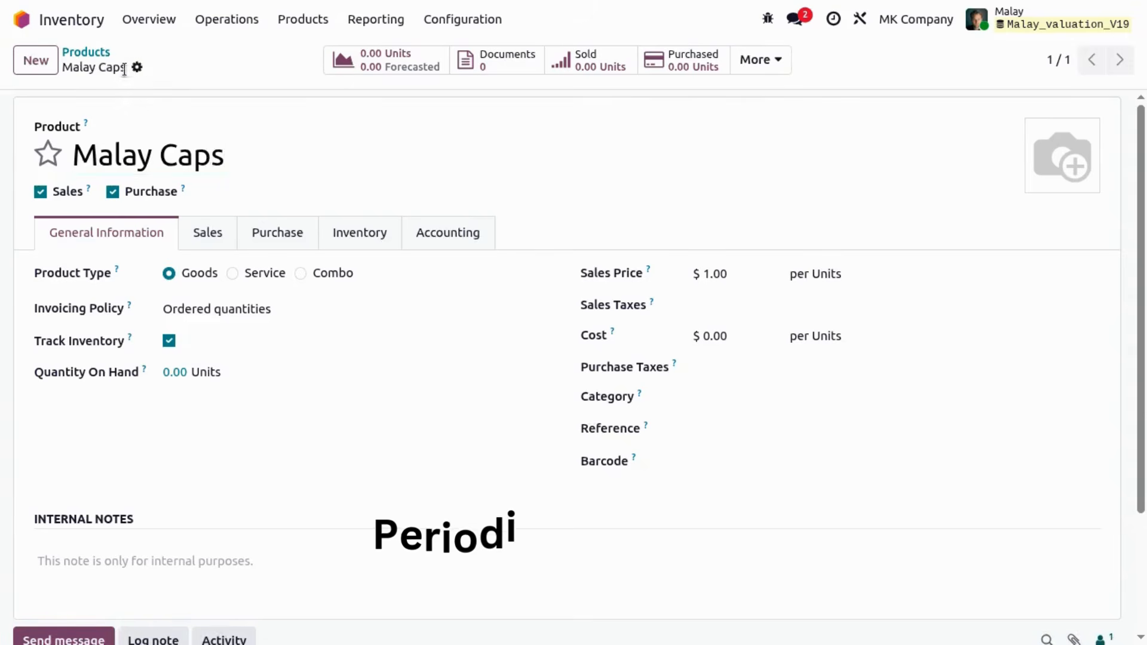
Step: Switch to Purchase and start a new request for quotation with Malay Vendor as the vendor
{"action": "left_click", "coordinate": [18, 24]}
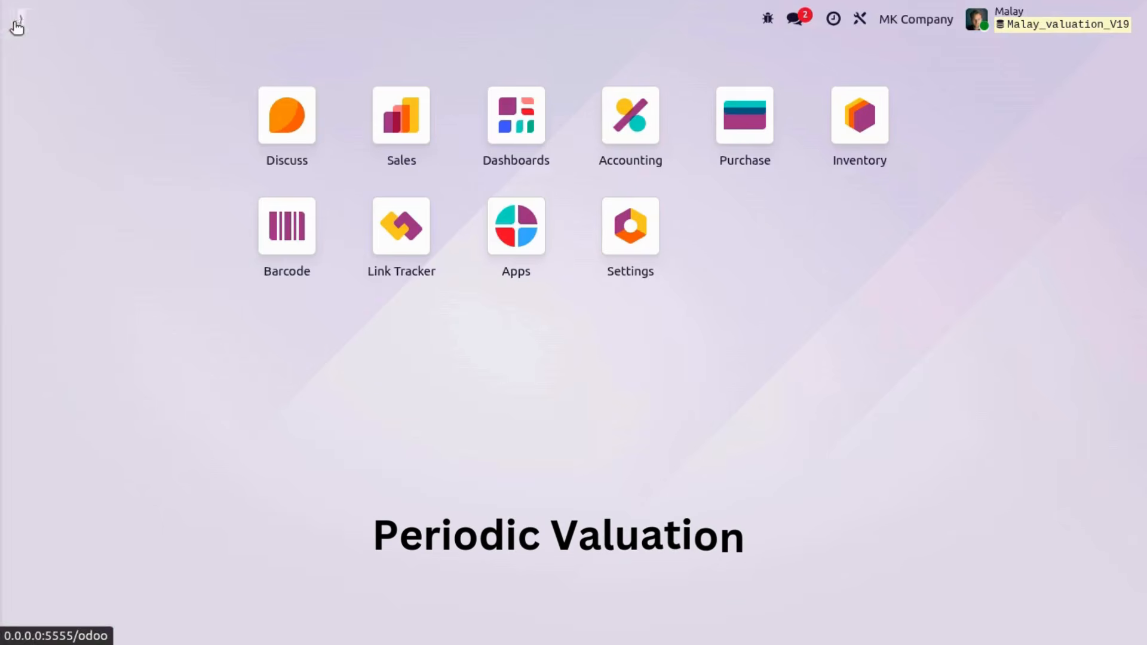
{"action": "left_click", "coordinate": [748, 140]}
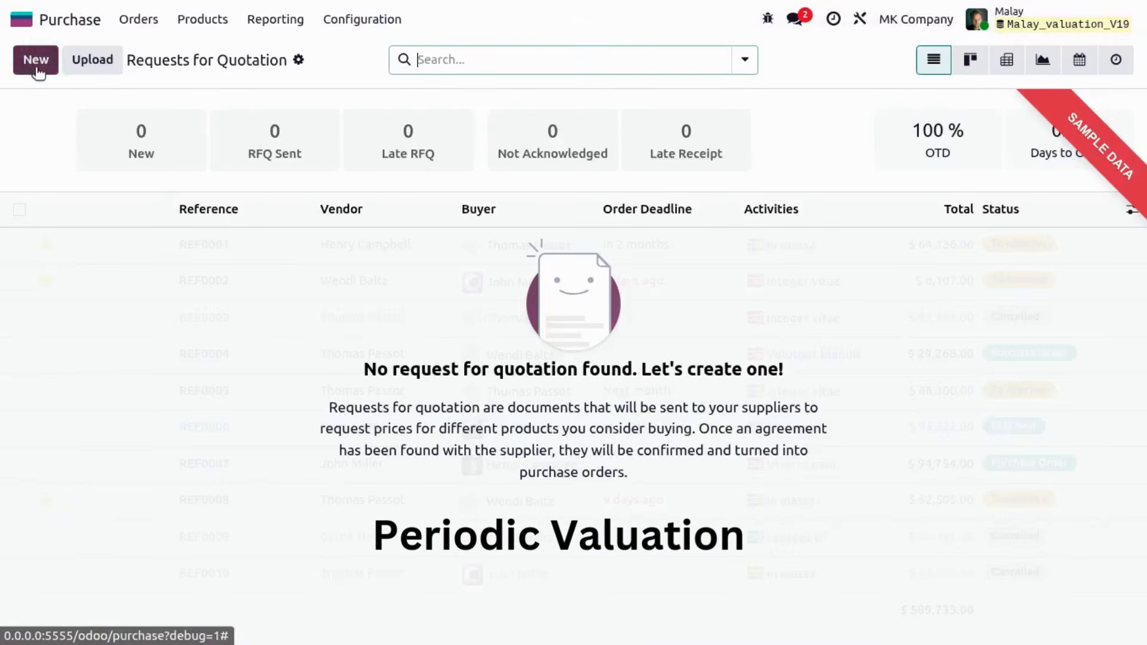
{"action": "left_click", "coordinate": [35, 69]}
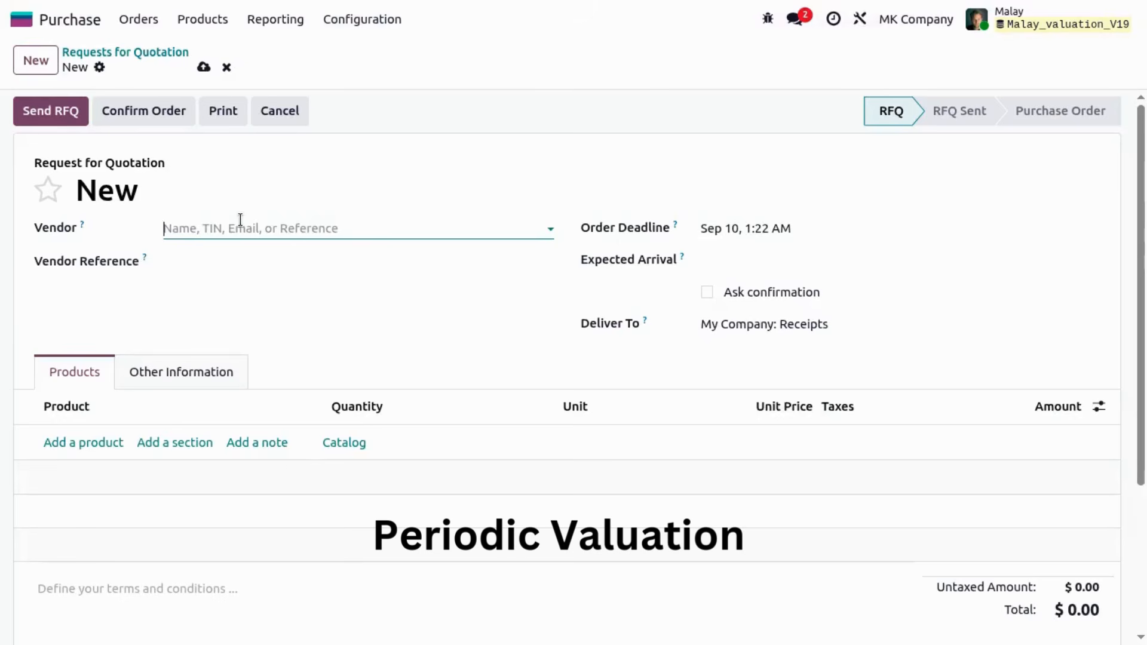
{"action": "left_click", "coordinate": [240, 221]}
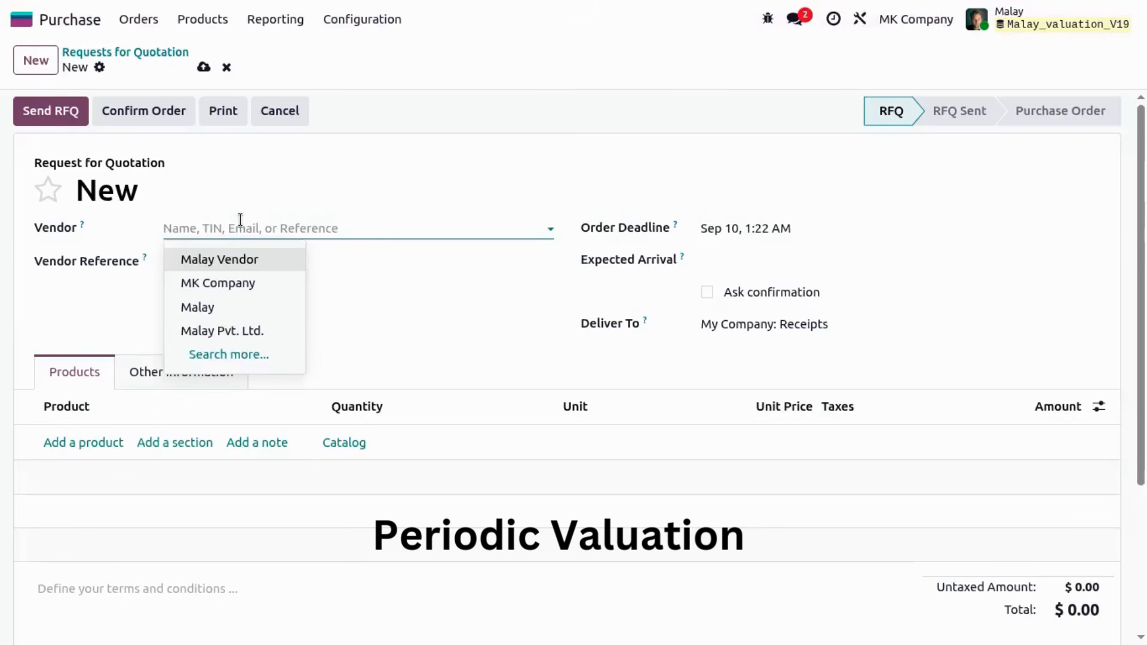
{"action": "left_click", "coordinate": [235, 255]}
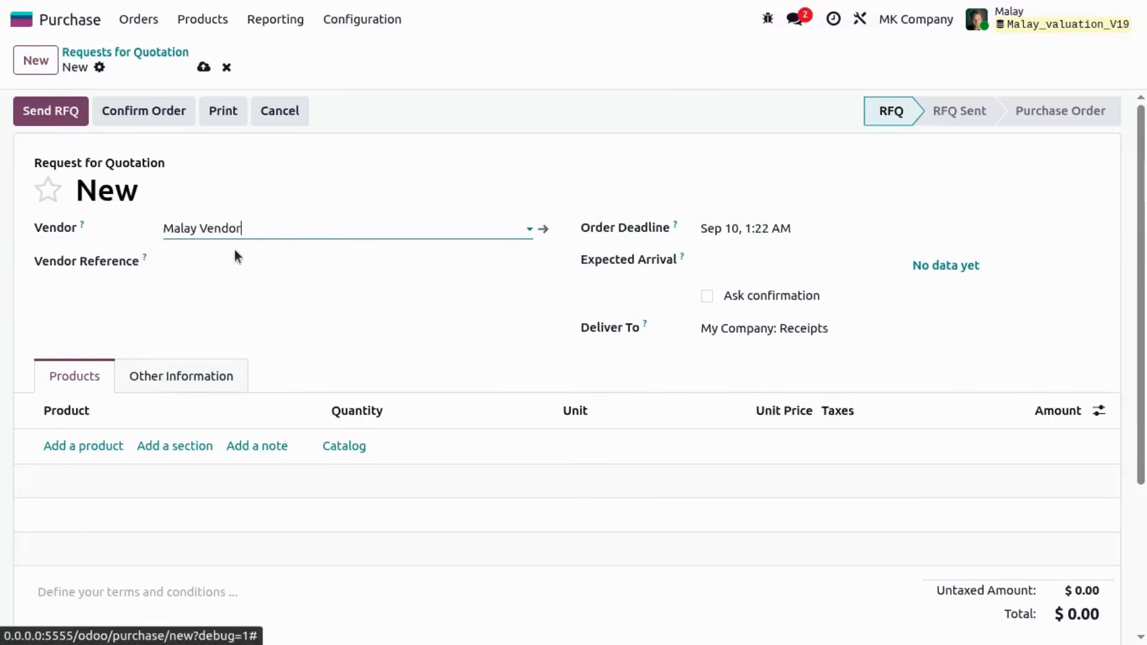
Step: Add a Malay Caps line with quantity 10 and unit price 100, and save the request for quotation
{"action": "left_click", "coordinate": [81, 444]}
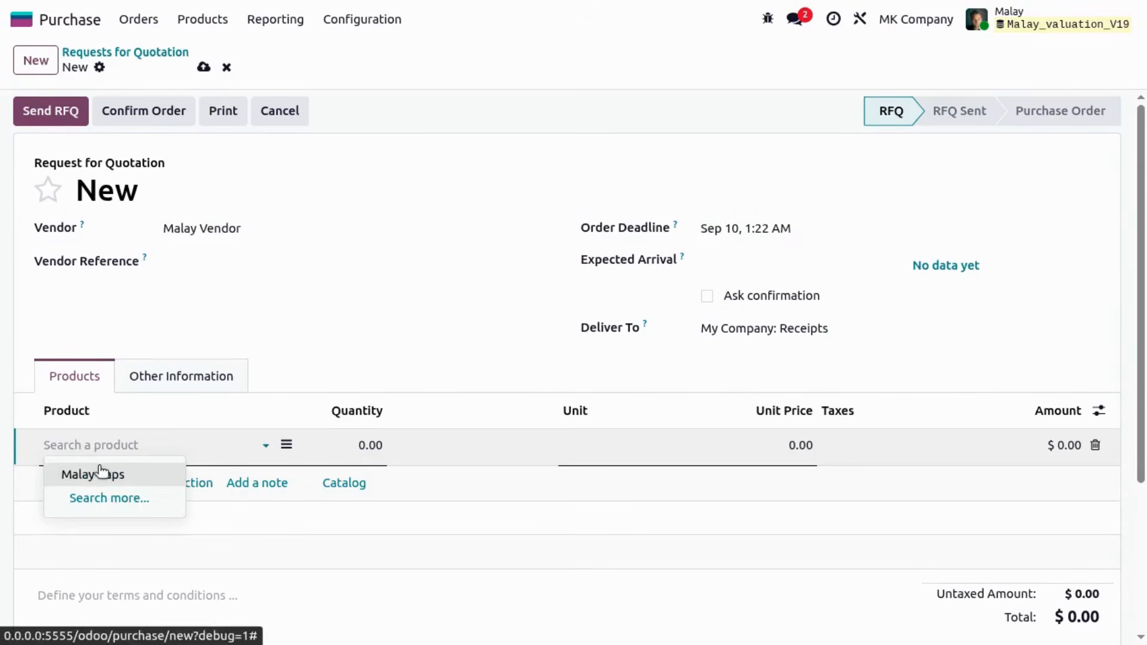
{"action": "left_click", "coordinate": [101, 467]}
{"action": "key", "text": "Tab"}
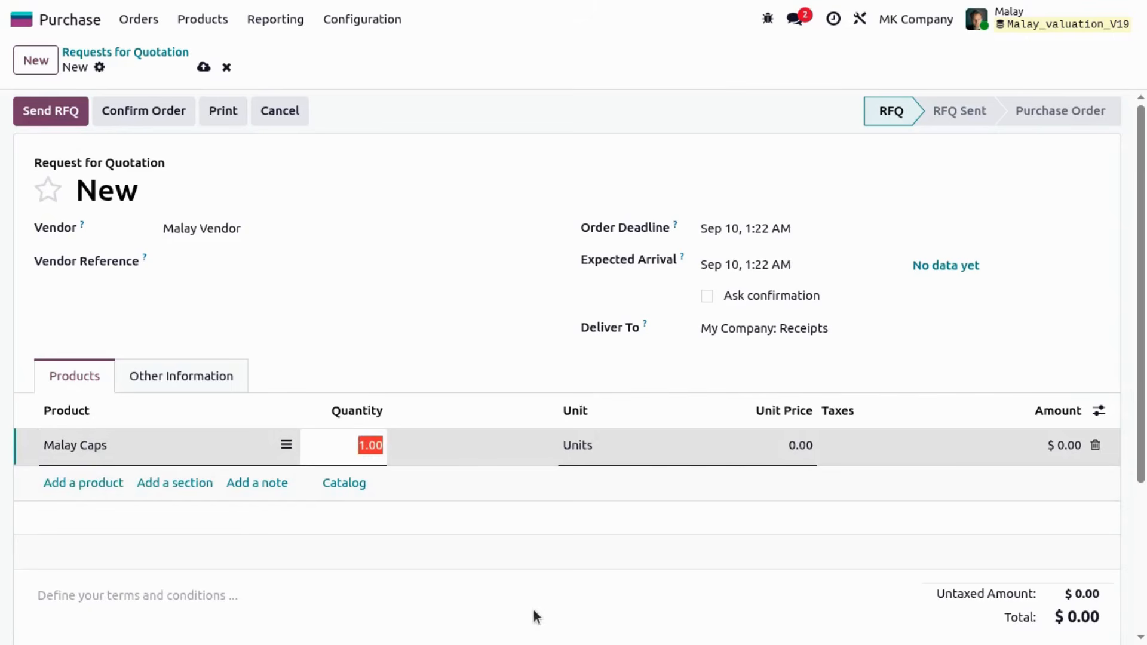
{"action": "type", "text": "10"}
{"action": "key", "text": "Tab"}
{"action": "key", "text": "Tab"}
{"action": "type", "text": "100"}
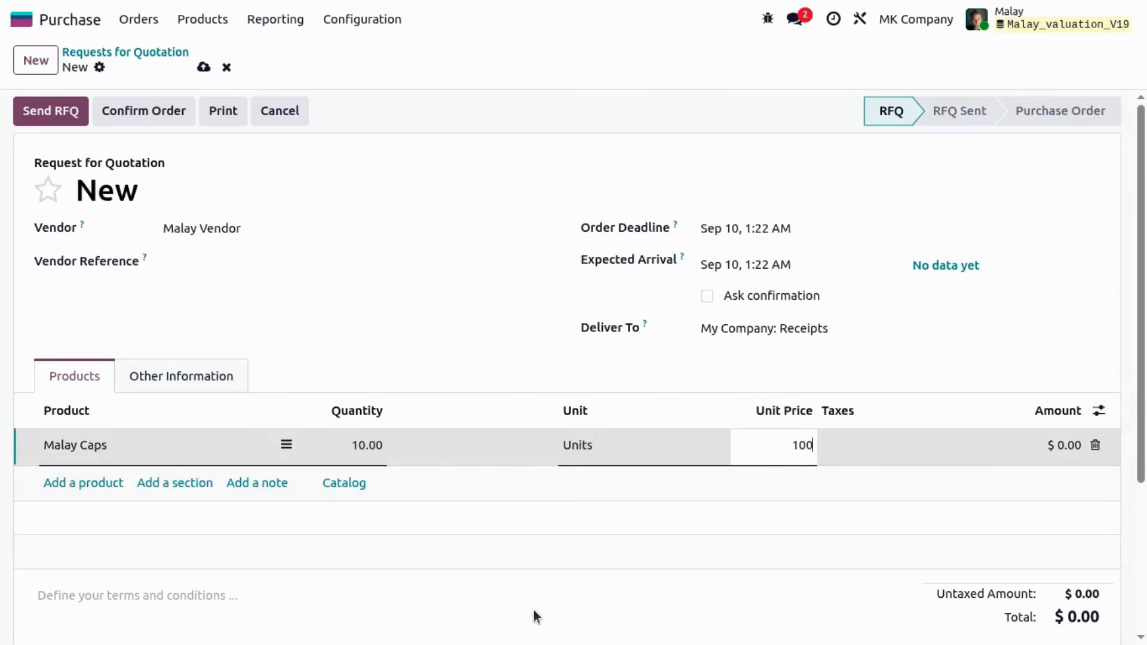
{"action": "left_click", "coordinate": [203, 67]}
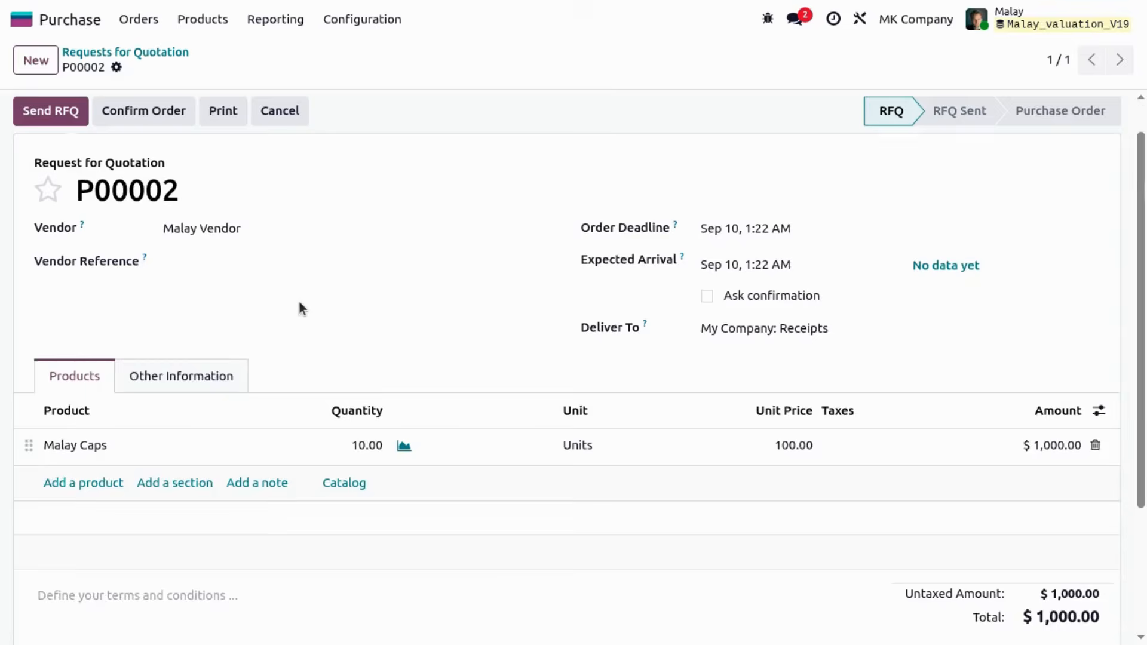
Step: Confirm the purchase order for Malay Caps and validate its receipt of 10 units
{"action": "scroll", "coordinate": [299, 300], "scroll_direction": "down", "scroll_amount": 4}
{"action": "scroll", "coordinate": [299, 300], "scroll_direction": "up", "scroll_amount": 4}
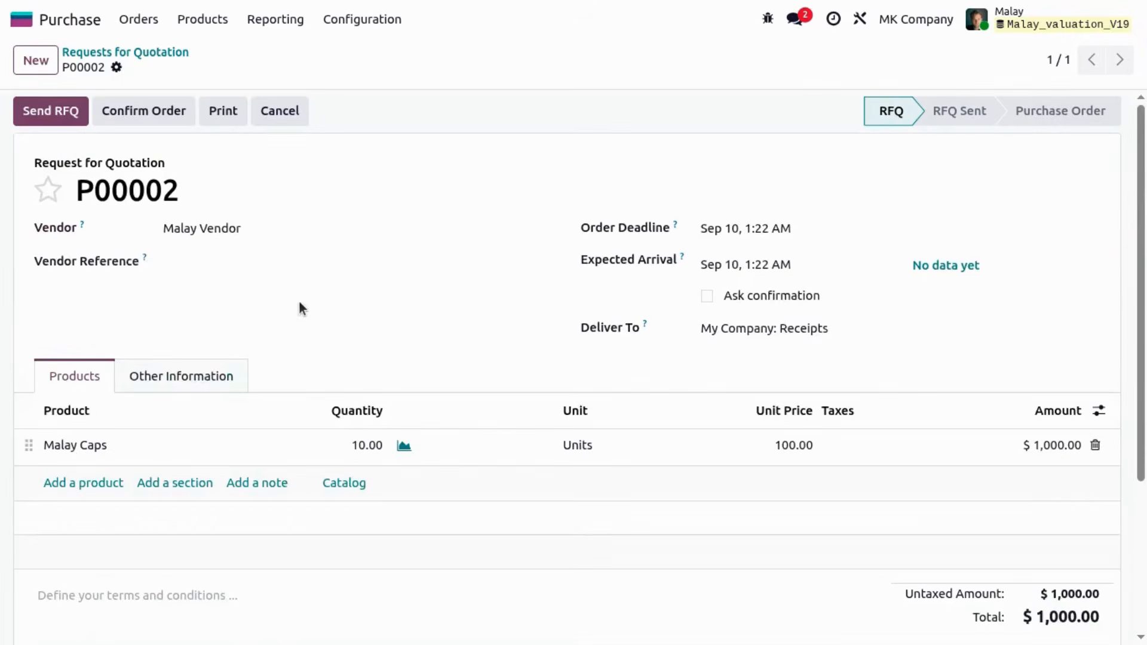
{"action": "left_click", "coordinate": [150, 110]}
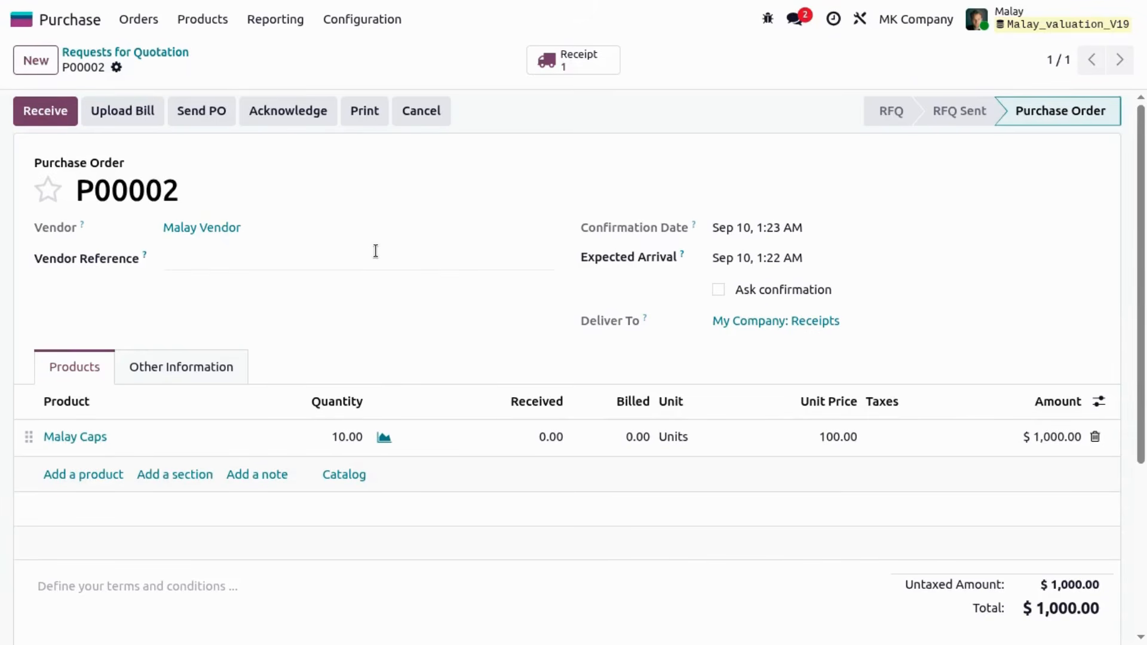
{"action": "left_click", "coordinate": [35, 109]}
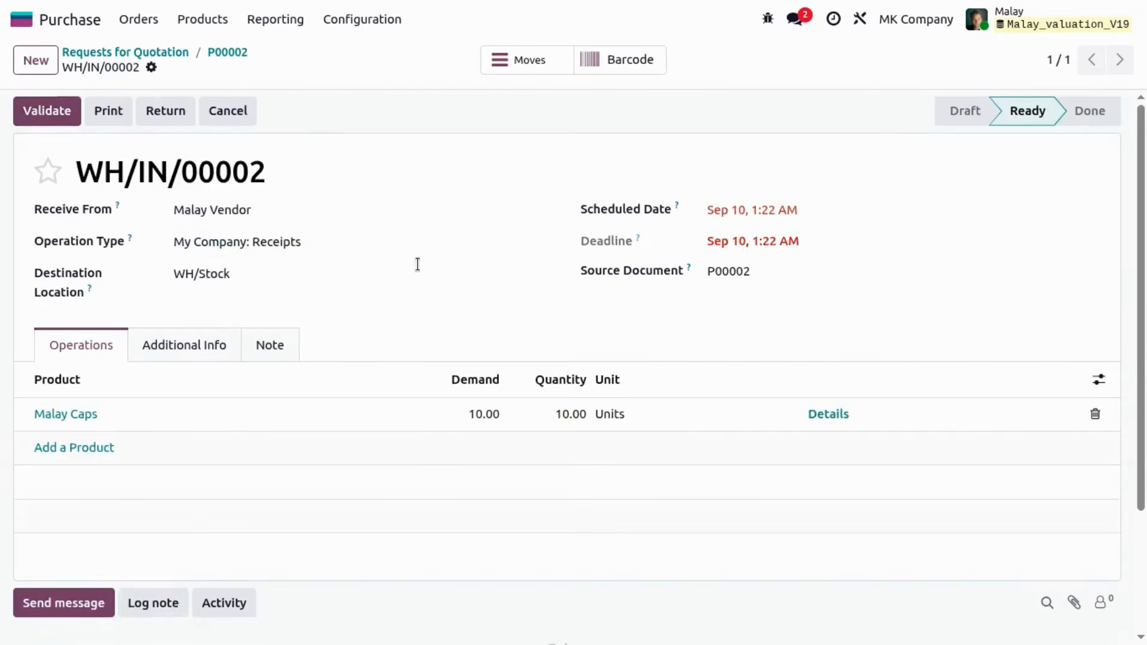
{"action": "left_click", "coordinate": [57, 110]}
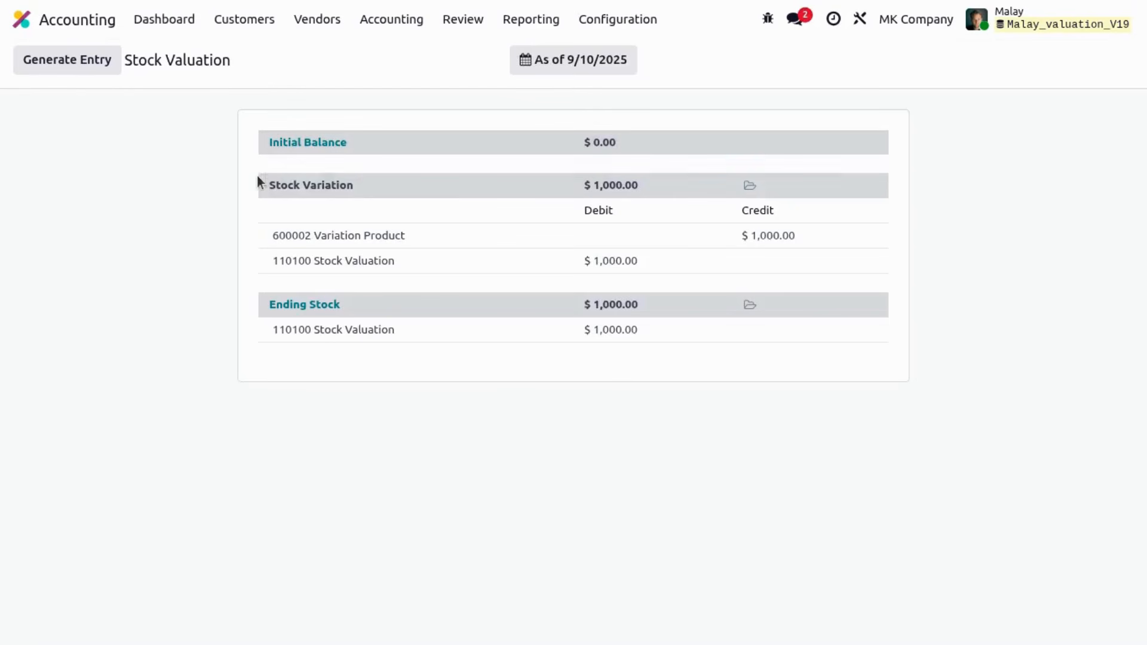
Step: Examine the Stock Variation entries for the 110100 Stock Valuation and 600002 Variation Product accounts in the stock valuation report
{"action": "triple_click", "coordinate": [341, 263]}
{"action": "triple_click", "coordinate": [371, 242]}
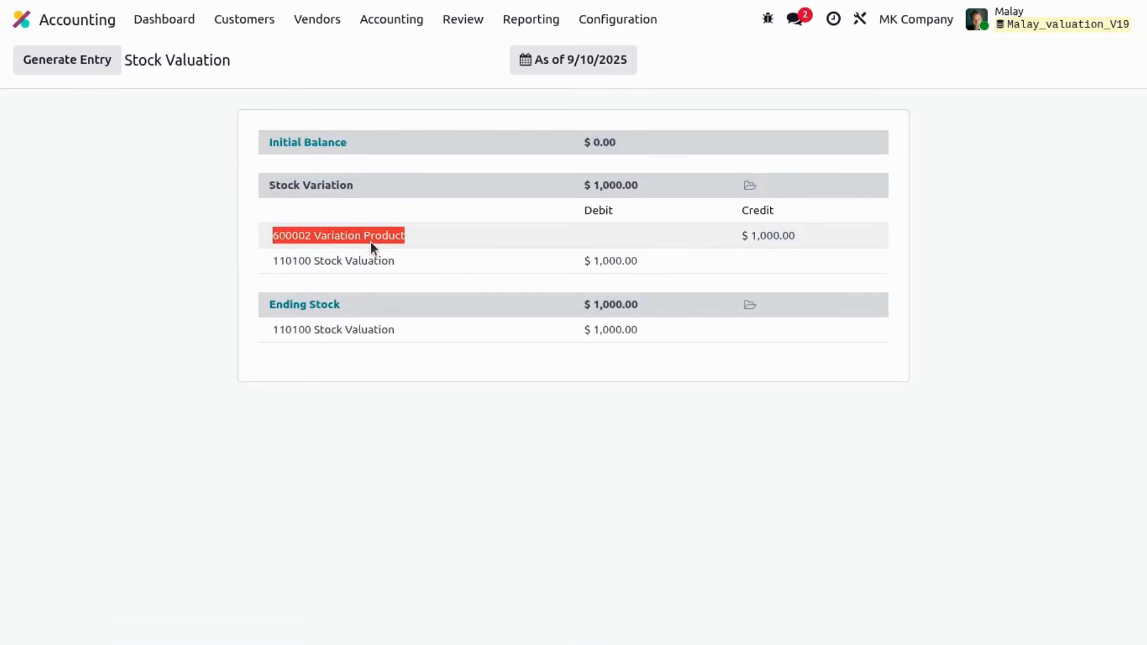
{"action": "triple_click", "coordinate": [648, 267]}
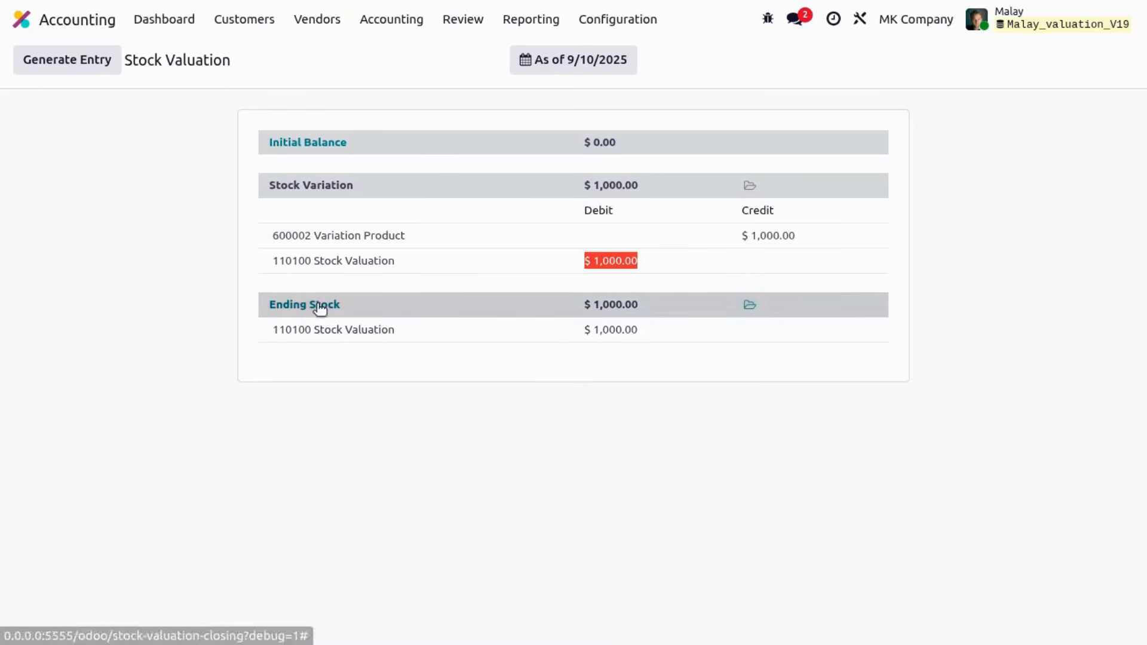
Step: Check the Ending Stock amount for 110100 Stock Valuation, and review the balance sheet's assets, liabilities and equity
{"action": "double_click", "coordinate": [603, 331]}
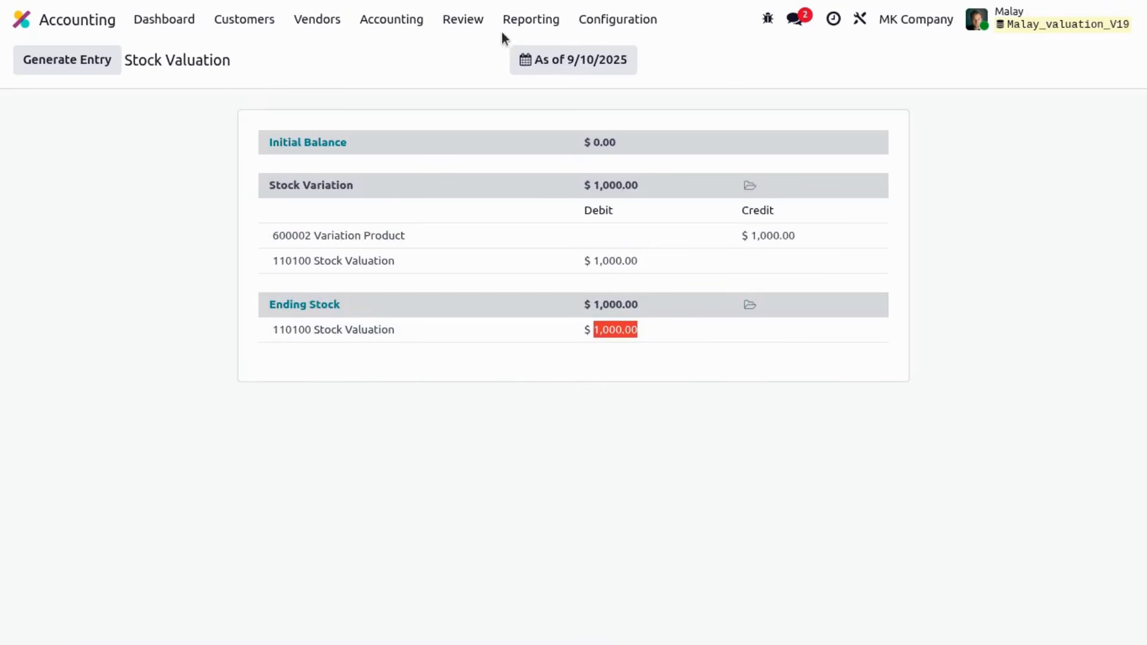
{"action": "left_click", "coordinate": [526, 24]}
{"action": "left_click", "coordinate": [549, 84]}
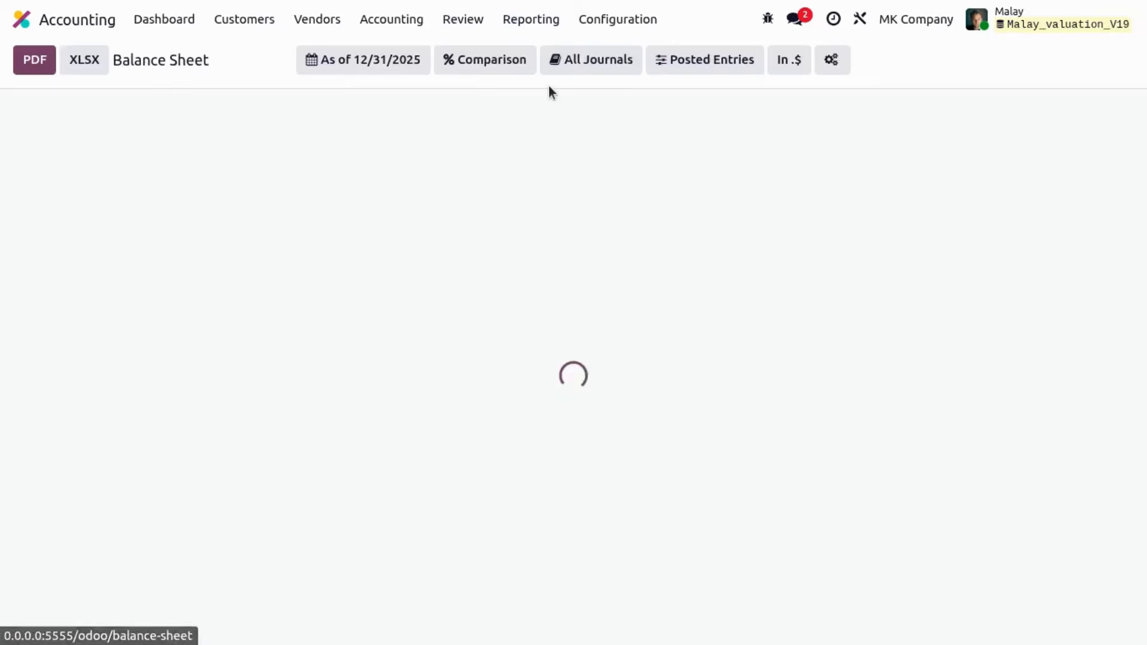
{"action": "scroll", "coordinate": [164, 343], "scroll_direction": "down", "scroll_amount": 5}
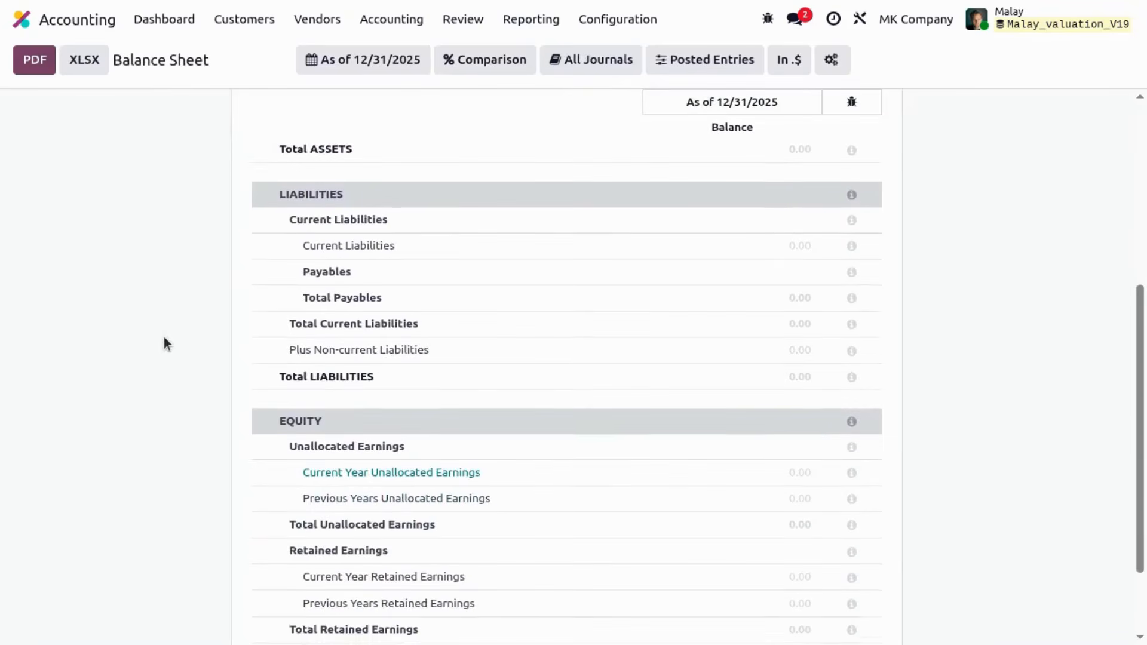
{"action": "scroll", "coordinate": [164, 343], "scroll_direction": "up", "scroll_amount": 5}
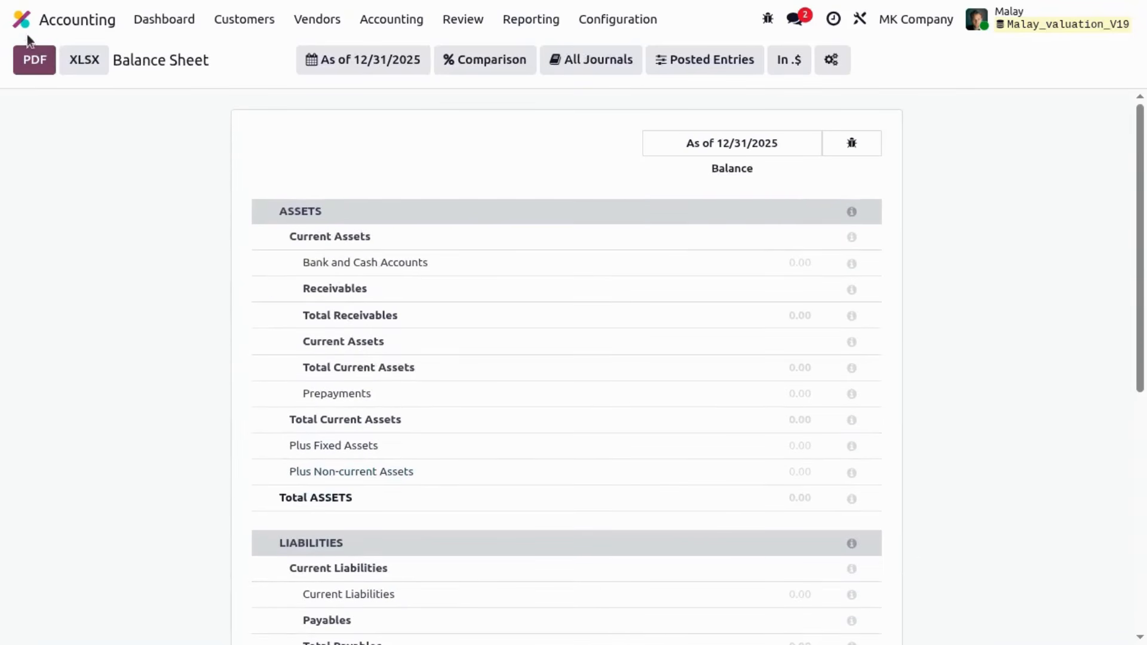
Step: Switch to Purchase and create a vendor bill from purchase order P00002
{"action": "left_click", "coordinate": [22, 19]}
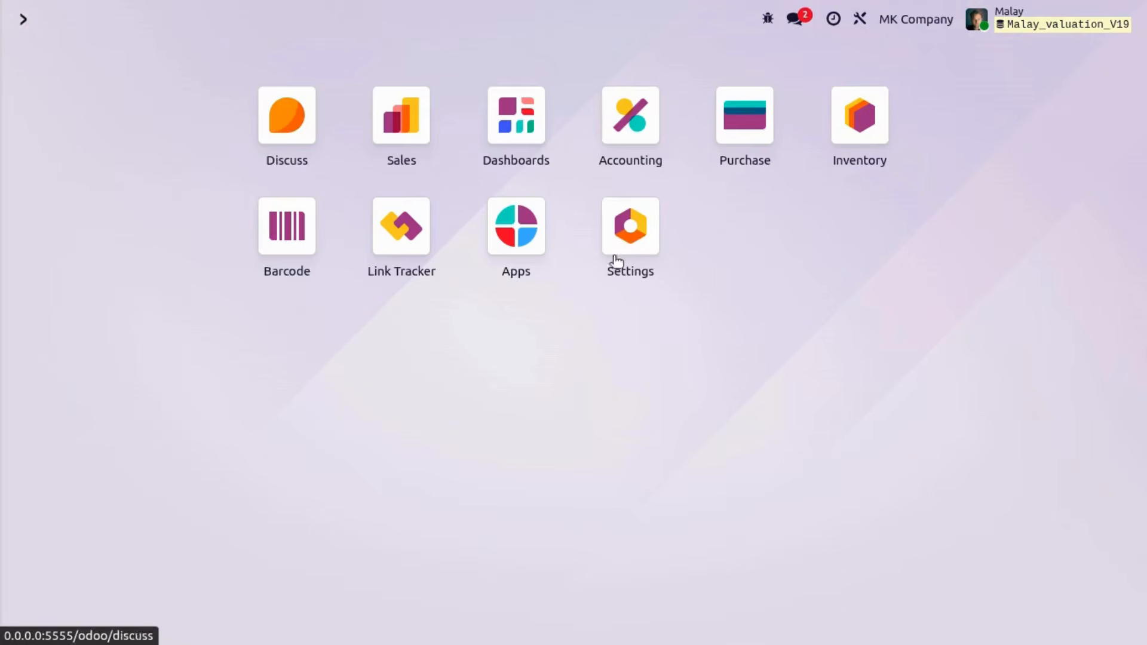
{"action": "left_click", "coordinate": [721, 124]}
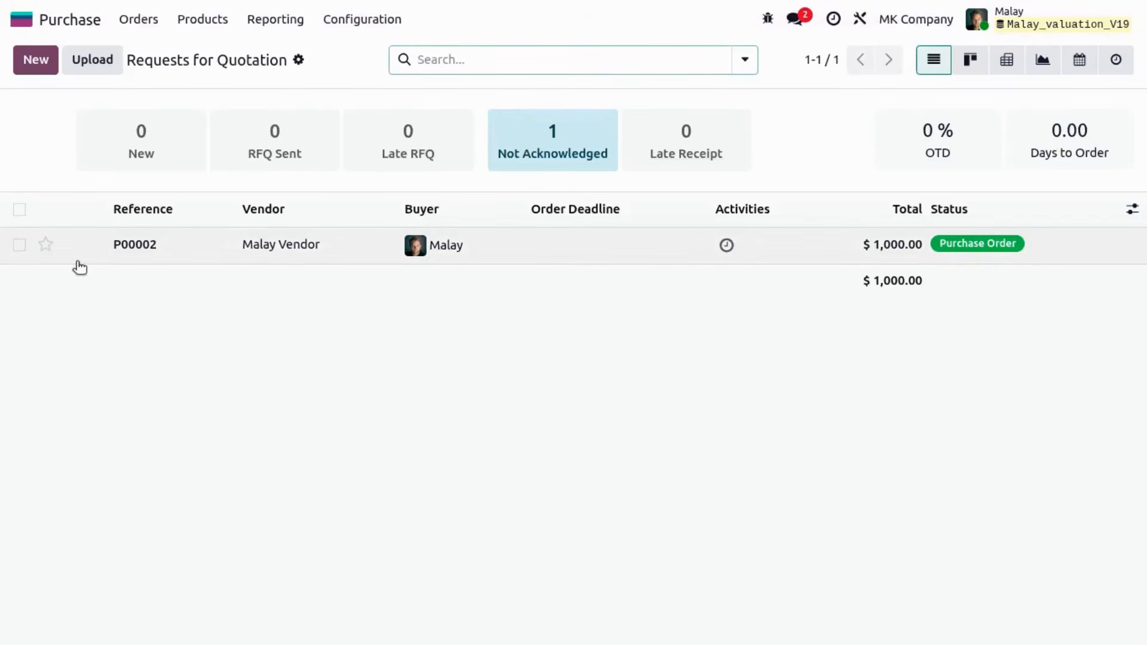
{"action": "left_click", "coordinate": [143, 20]}
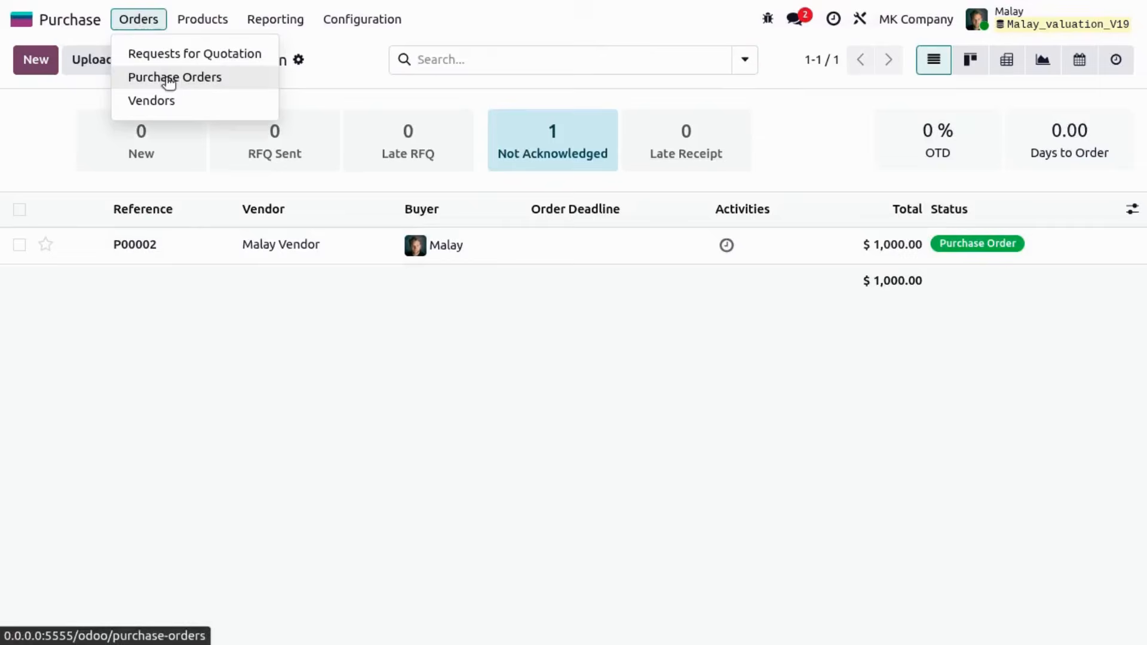
{"action": "left_click", "coordinate": [168, 78]}
{"action": "left_click", "coordinate": [20, 142]}
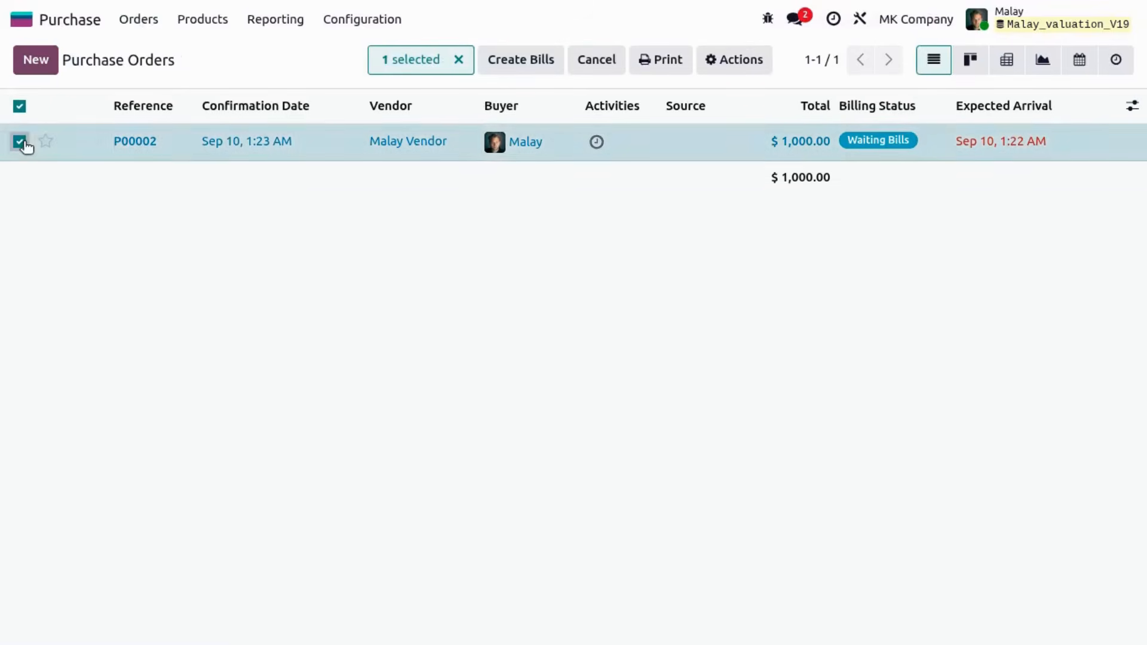
{"action": "left_click", "coordinate": [525, 52]}
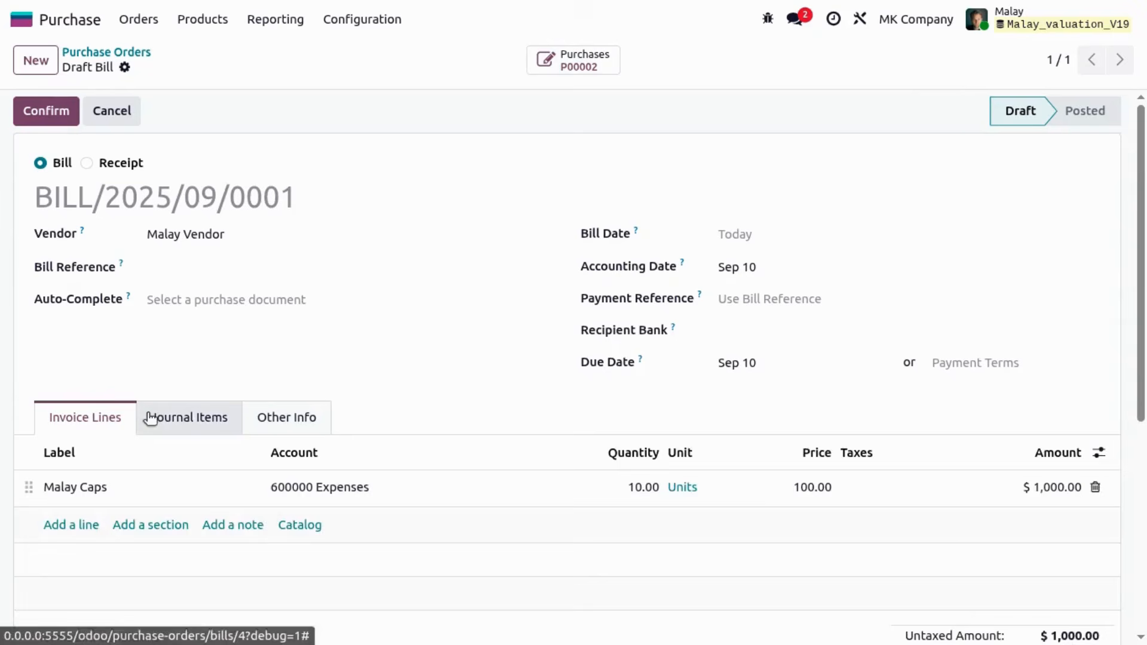
Step: Review the journal items of the draft Malay Caps vendor bill and confirm the bill
{"action": "left_click", "coordinate": [194, 417]}
{"action": "scroll", "coordinate": [334, 377], "scroll_direction": "down", "scroll_amount": 4}
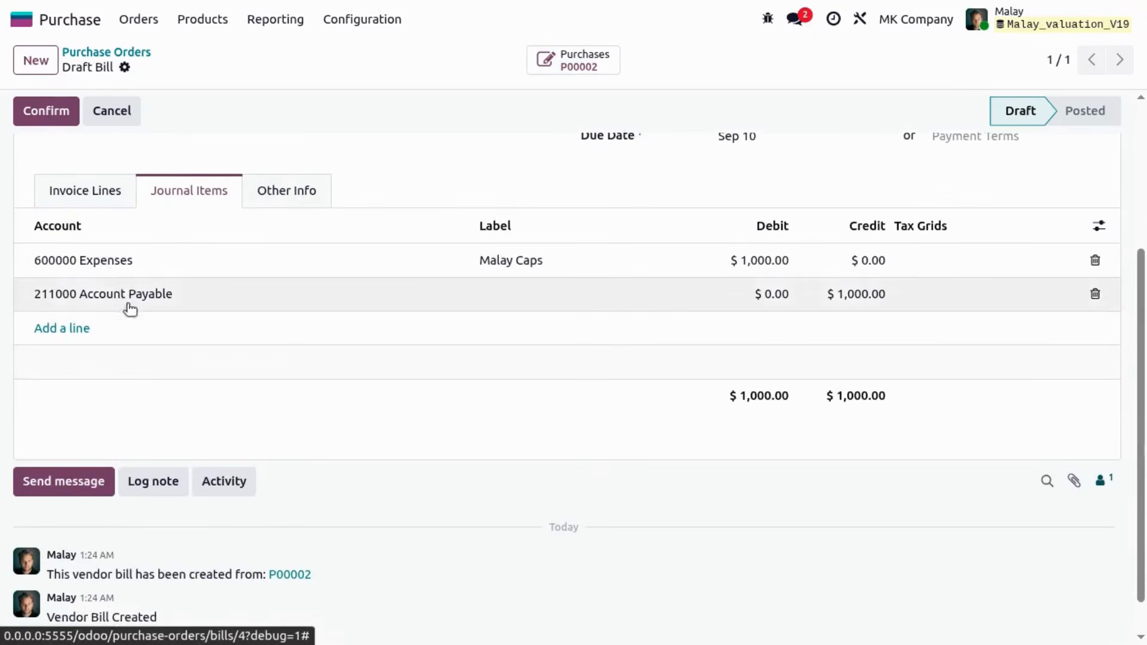
{"action": "scroll", "coordinate": [192, 405], "scroll_direction": "up", "scroll_amount": 4}
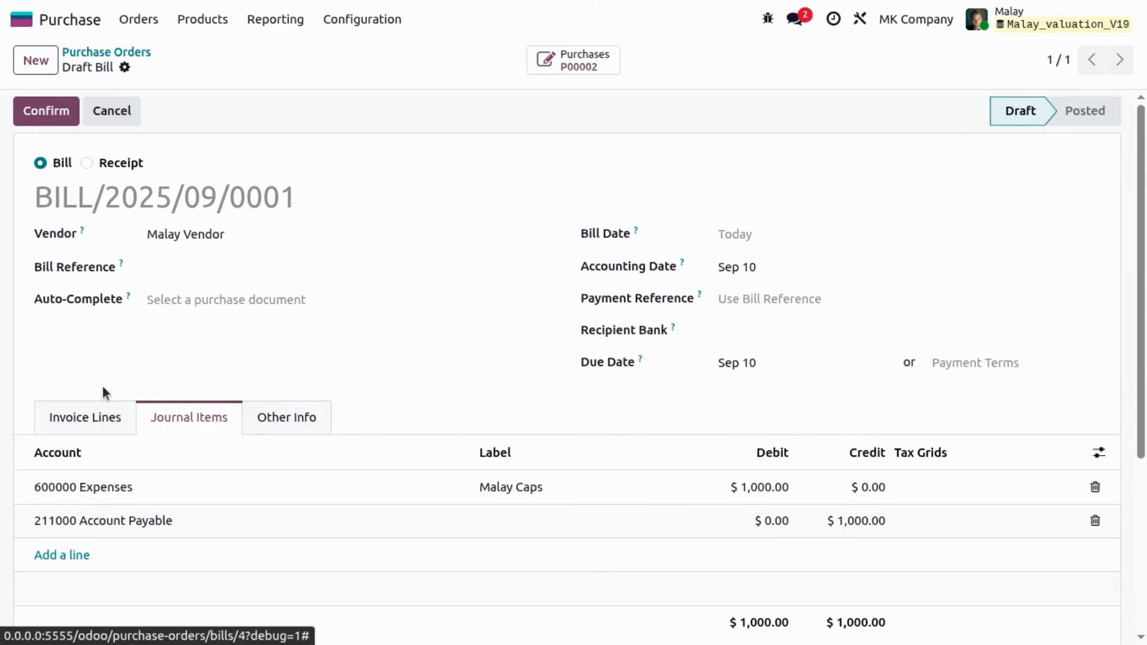
{"action": "left_click", "coordinate": [51, 113]}
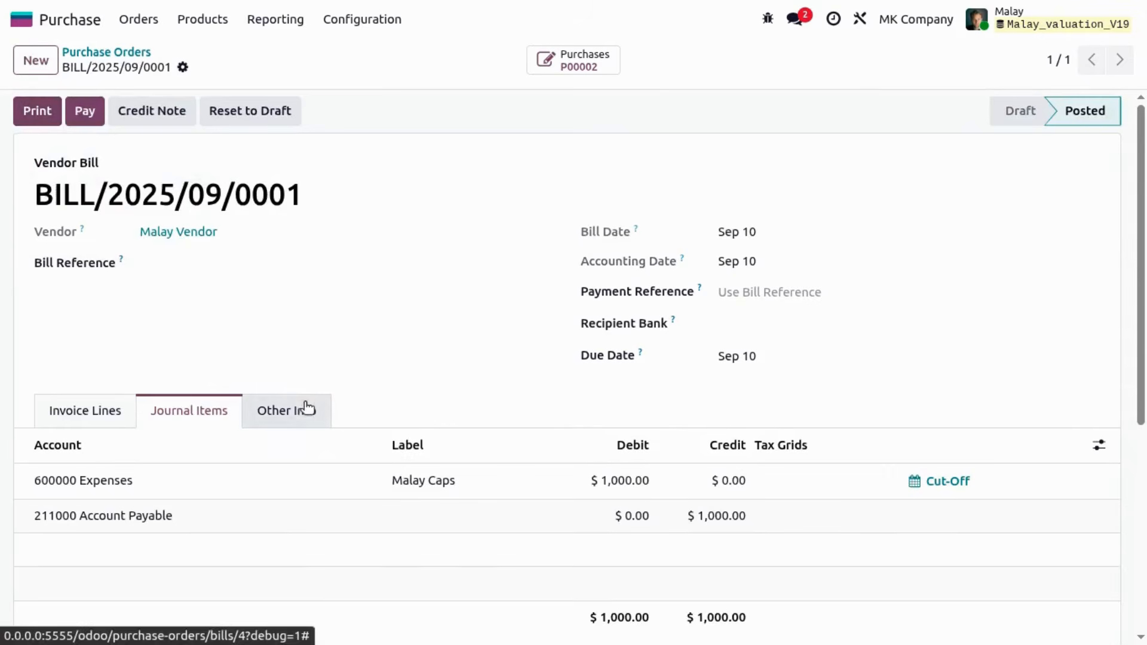
{"action": "scroll", "coordinate": [304, 514], "scroll_direction": "down", "scroll_amount": 1}
{"action": "scroll", "coordinate": [301, 514], "scroll_direction": "up", "scroll_amount": 1}
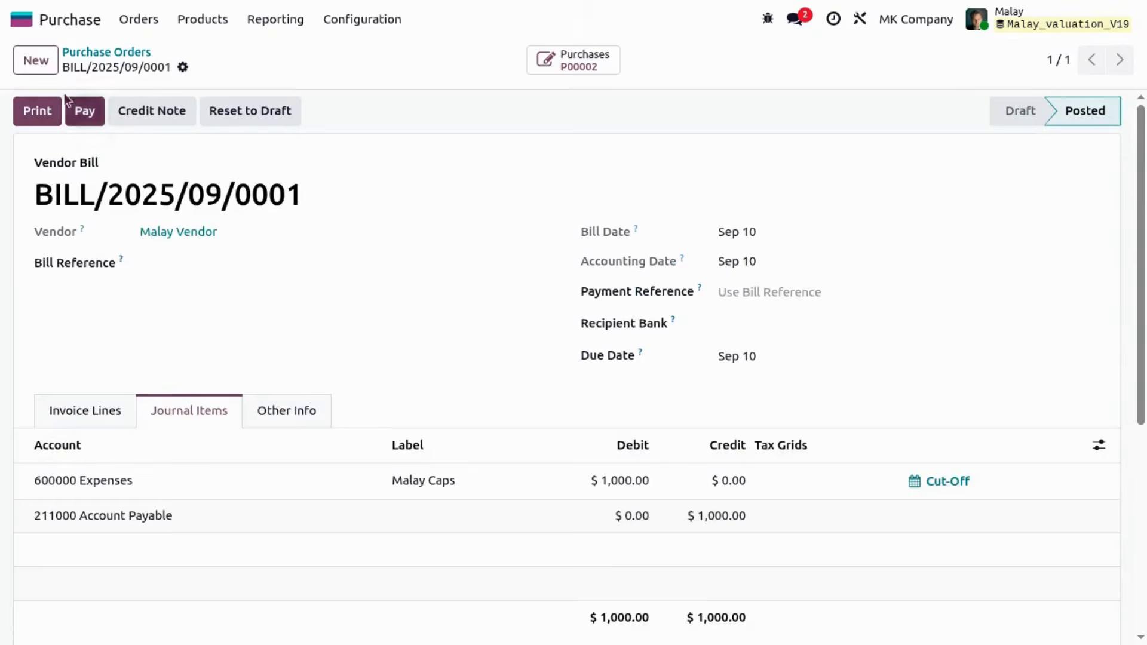
Step: Switch to Accounting and check the inventory valuation report with the vendor bill posted
{"action": "left_click", "coordinate": [16, 21]}
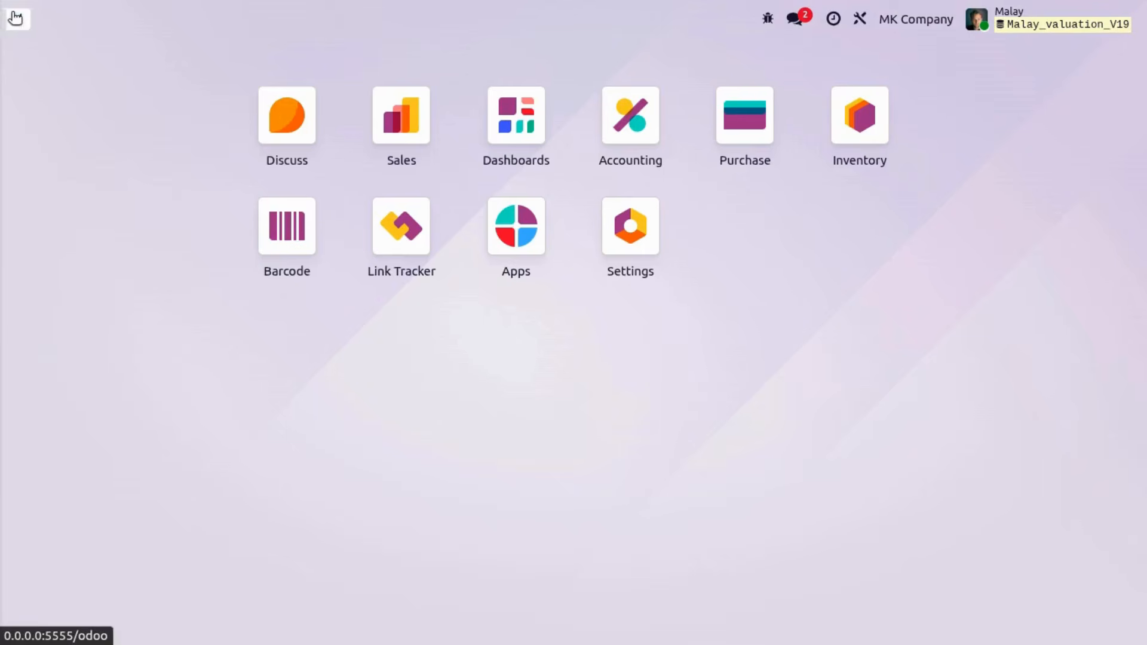
{"action": "left_click", "coordinate": [617, 149]}
{"action": "left_click", "coordinate": [464, 19]}
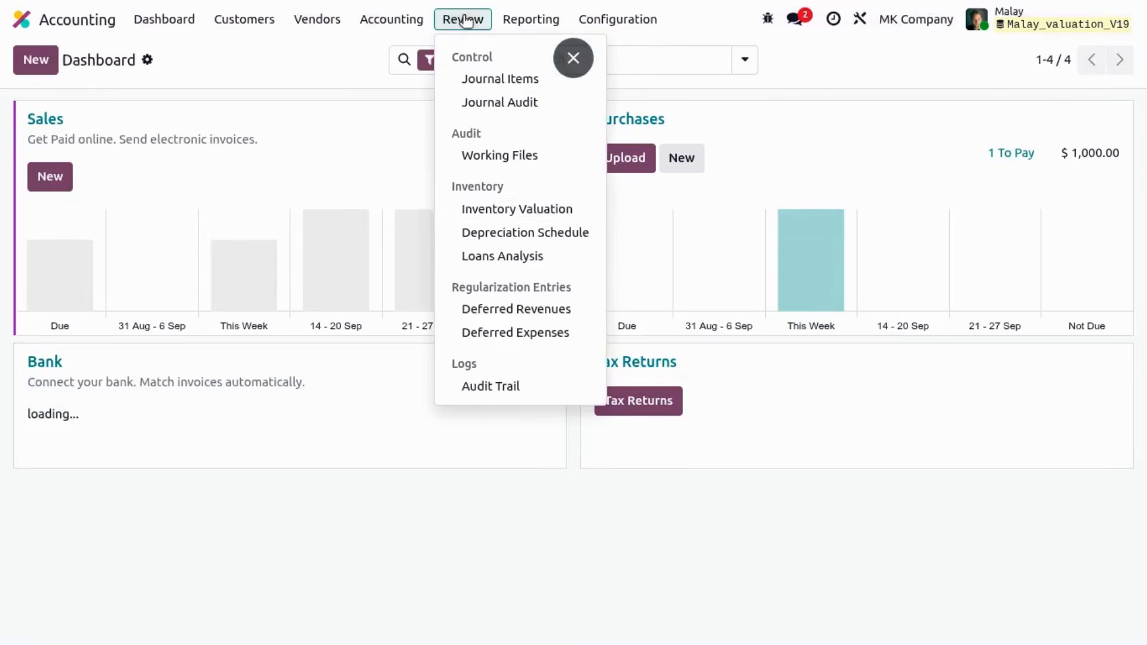
{"action": "left_click", "coordinate": [494, 212]}
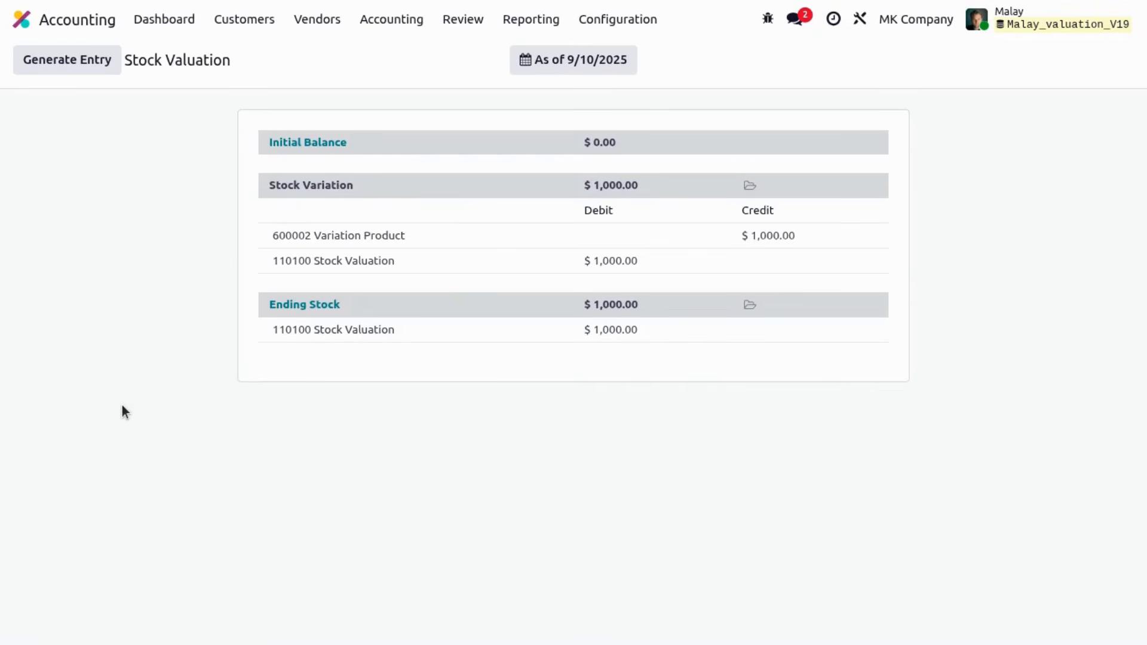
Step: Examine the payables and equity in the balance sheet and the operating expenses in the profit and loss report
{"action": "left_click", "coordinate": [535, 25]}
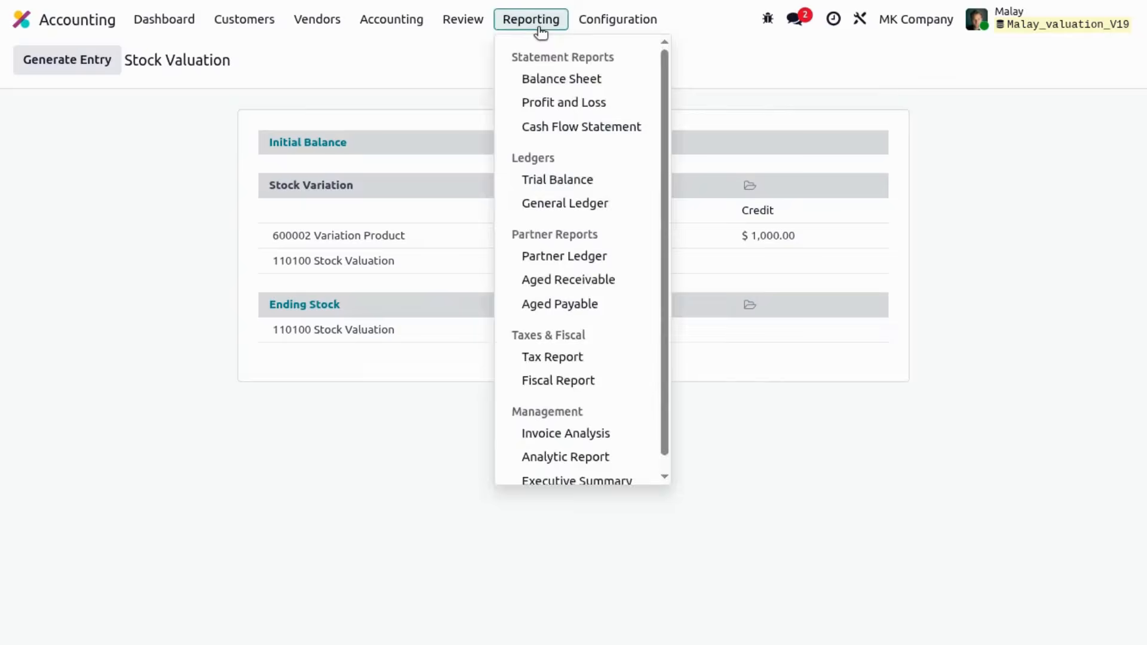
{"action": "left_click", "coordinate": [552, 74]}
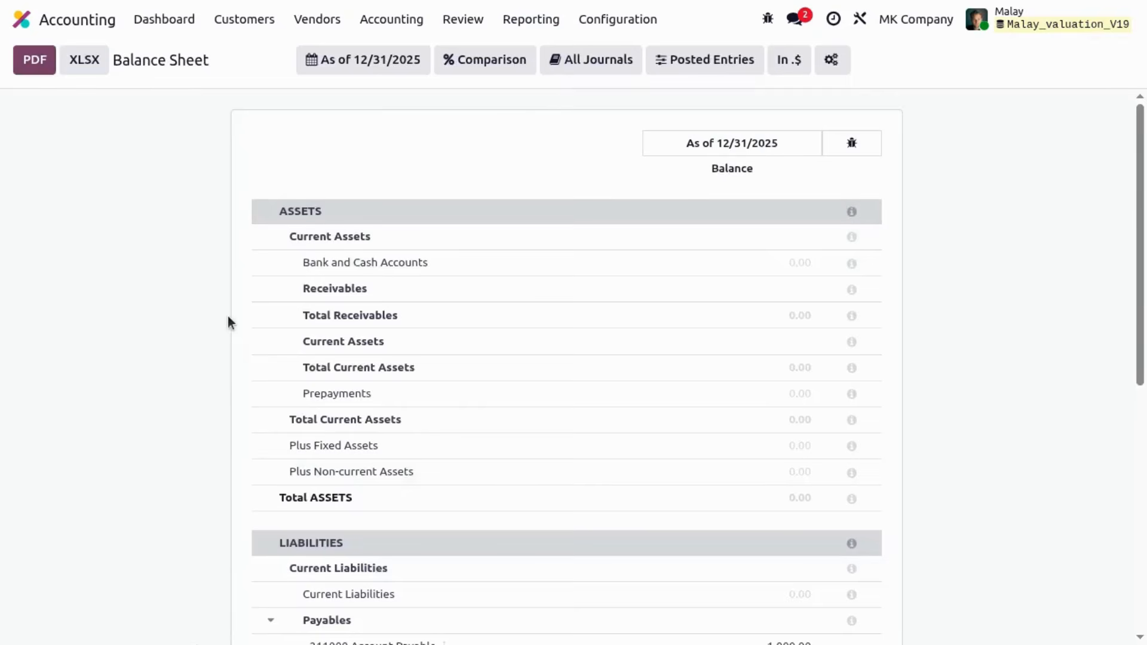
{"action": "scroll", "coordinate": [227, 316], "scroll_direction": "down", "scroll_amount": 7}
{"action": "scroll", "coordinate": [227, 316], "scroll_direction": "down", "scroll_amount": 1}
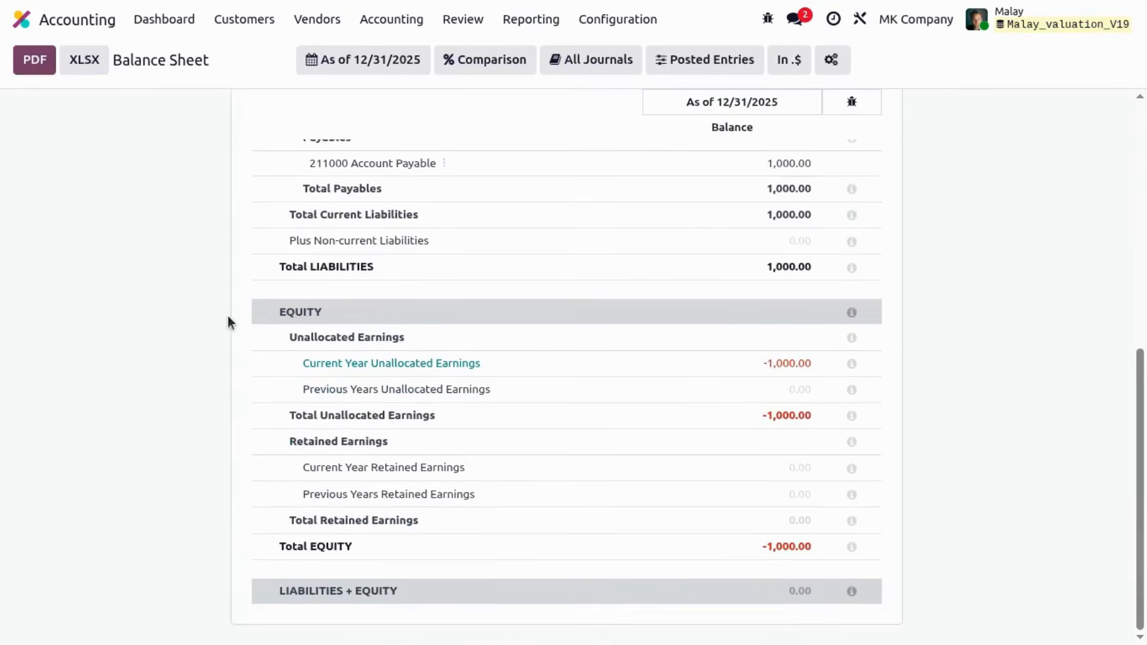
{"action": "scroll", "coordinate": [262, 277], "scroll_direction": "up", "scroll_amount": 3}
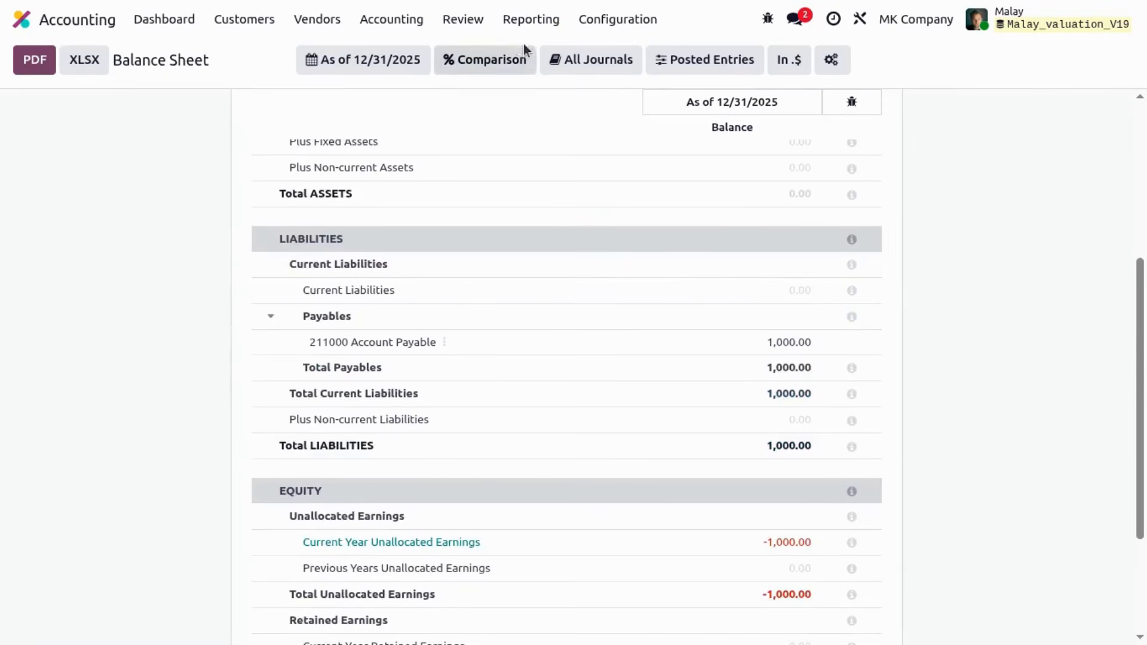
{"action": "left_click", "coordinate": [532, 20]}
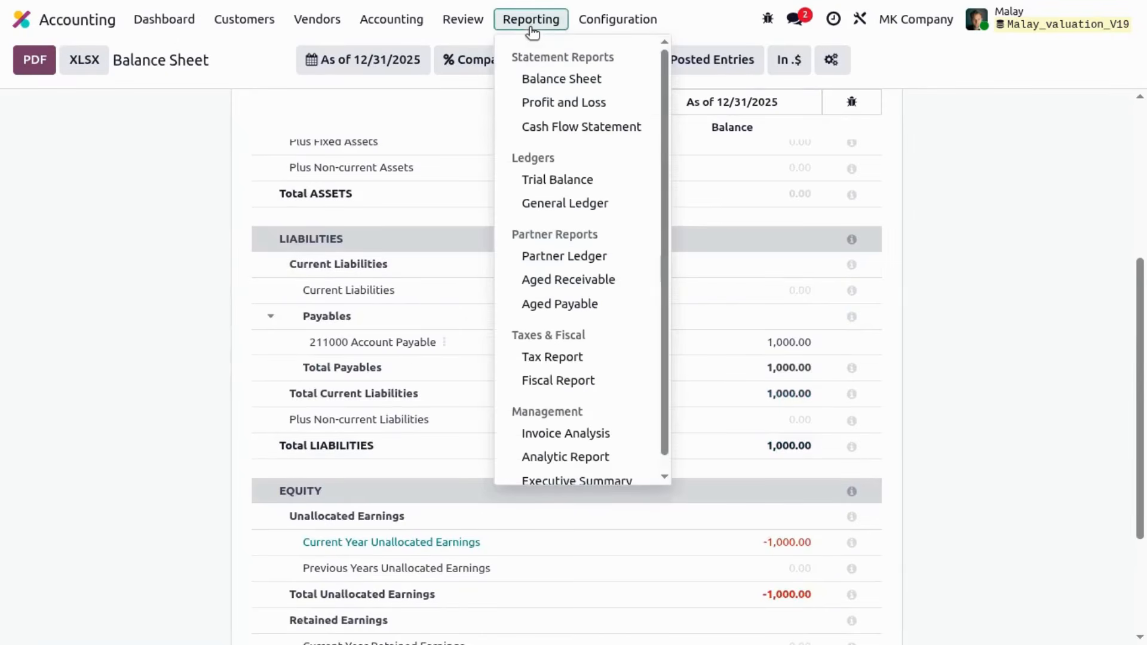
{"action": "left_click", "coordinate": [582, 107]}
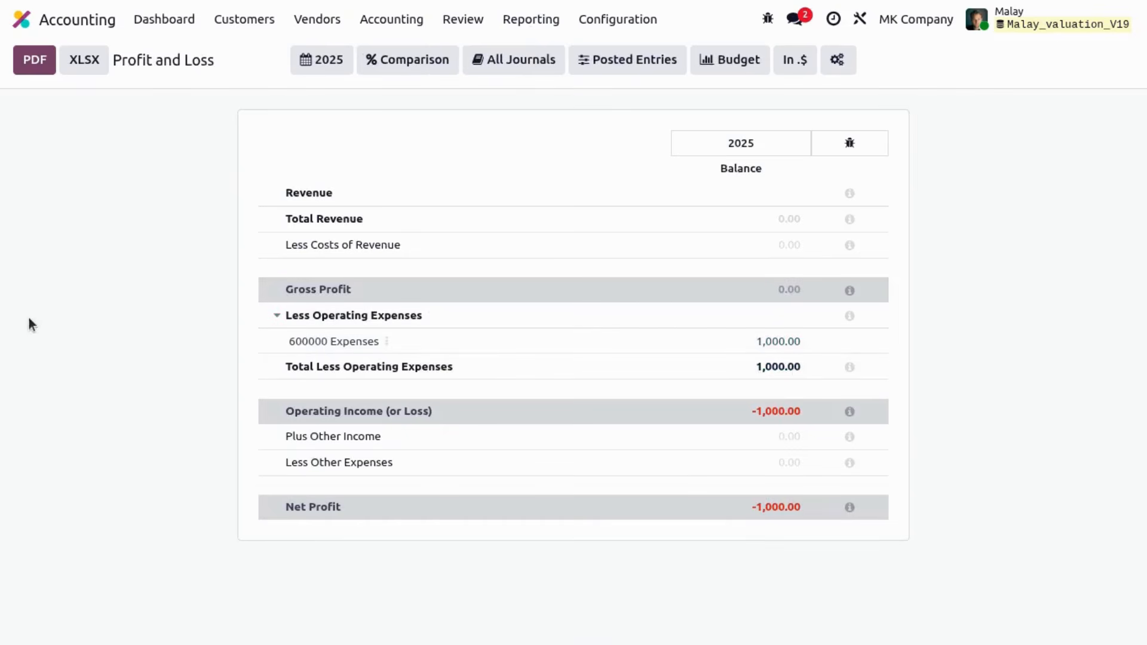
Step: Switch to Sales and start a new quotation with Malay Pvt. Ltd. as the customer
{"action": "left_click", "coordinate": [21, 19]}
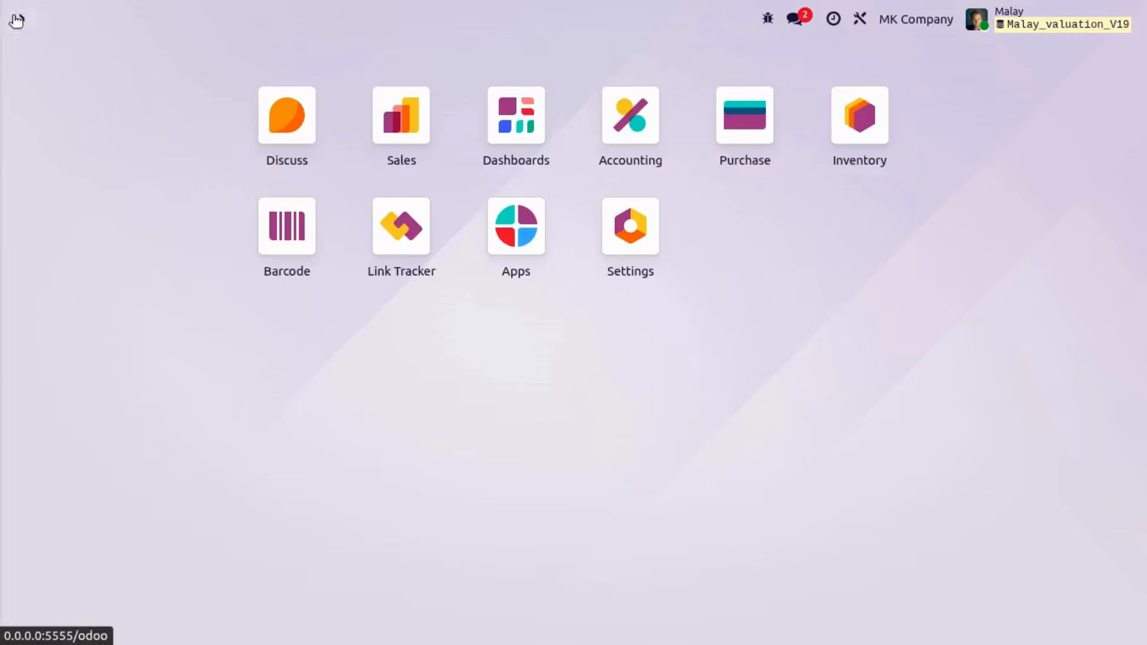
{"action": "left_click", "coordinate": [403, 160]}
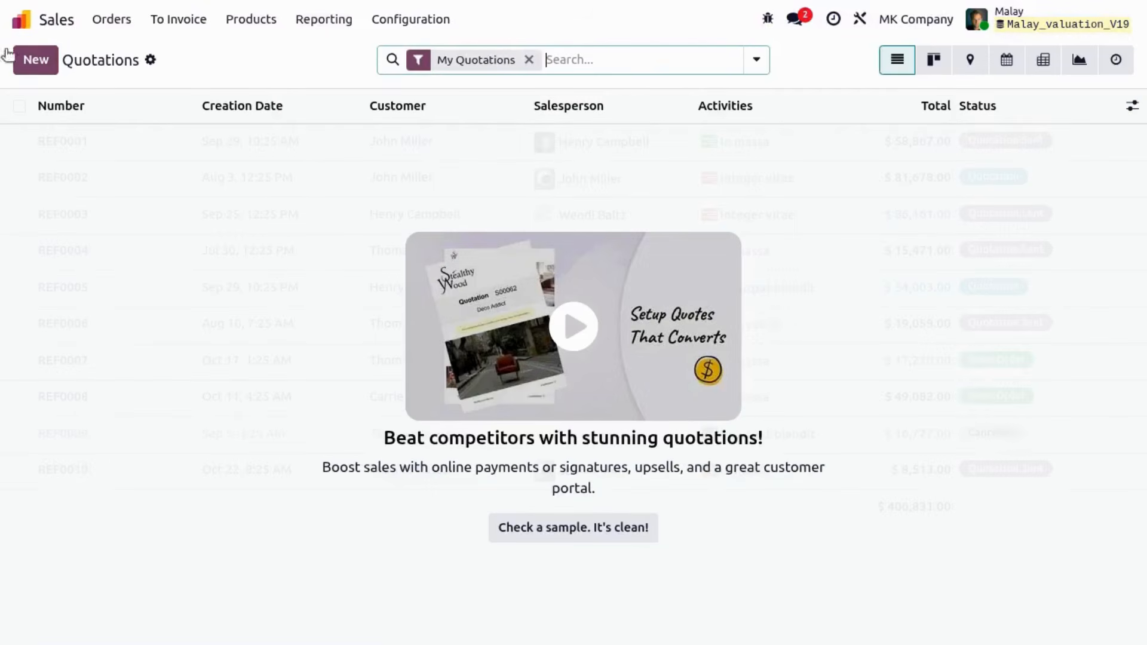
{"action": "left_click", "coordinate": [19, 62]}
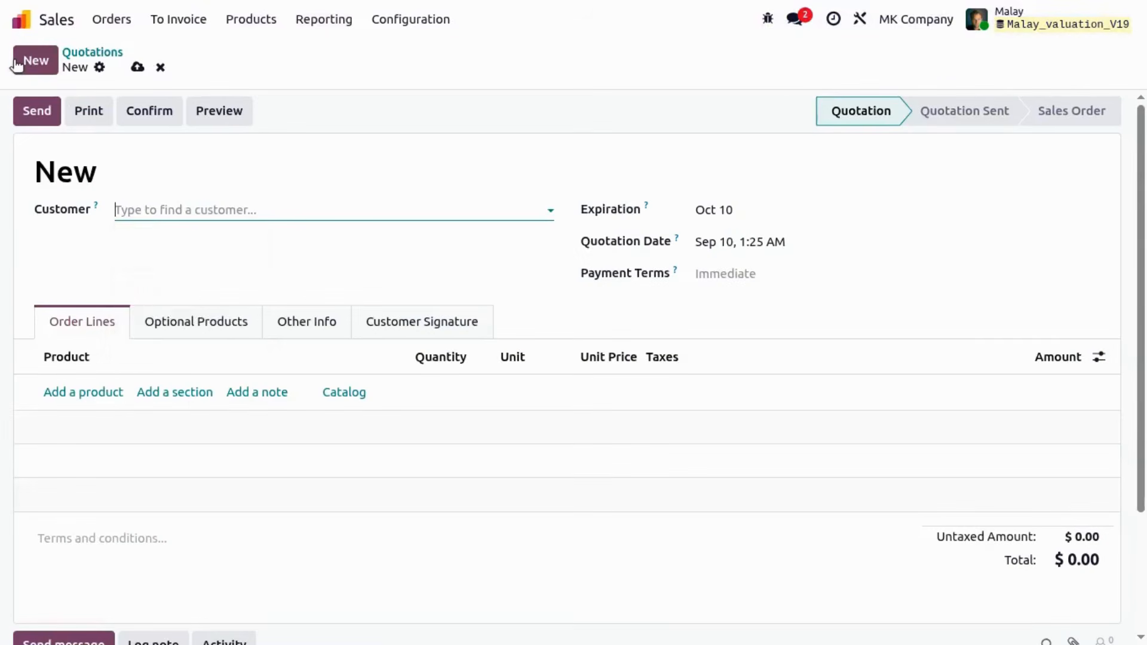
{"action": "key", "text": "Return"}
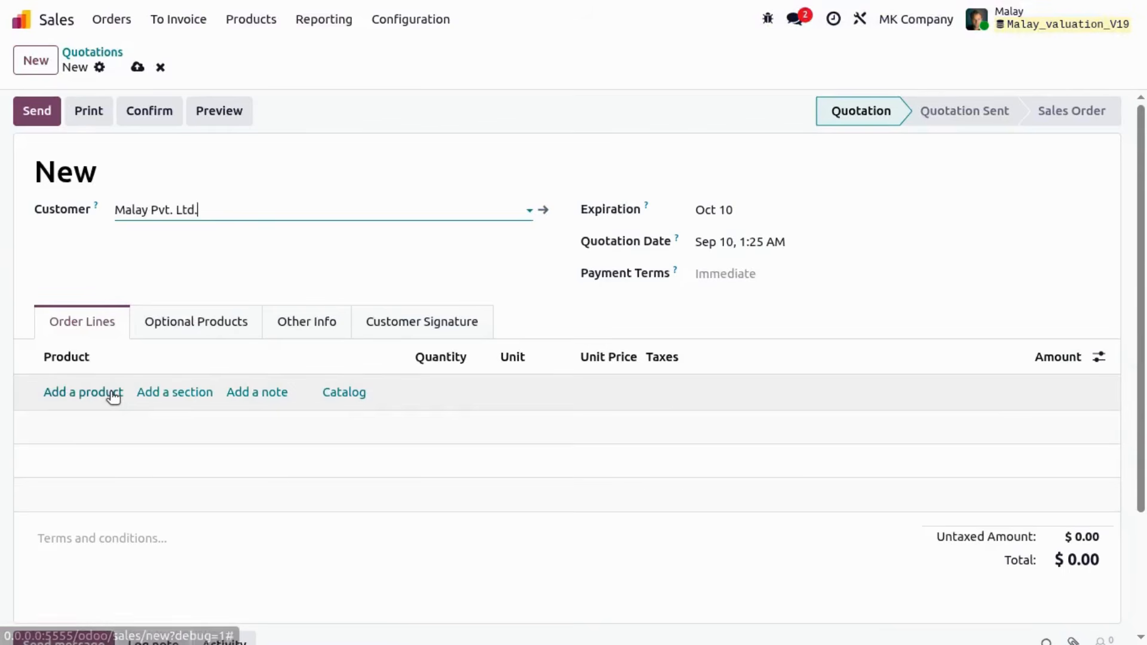
Step: Add a Malay Caps line to the quotation and set its unit price to 300
{"action": "left_click", "coordinate": [111, 392]}
{"action": "left_click", "coordinate": [110, 392]}
{"action": "key", "text": "Return"}
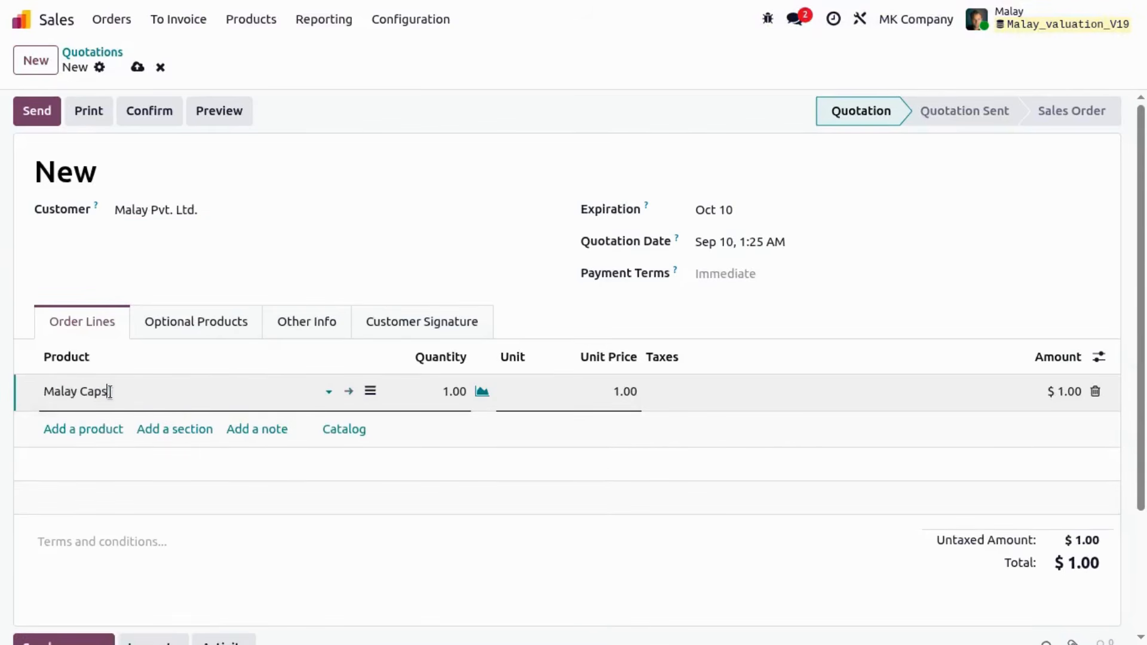
{"action": "key", "text": "Tab"}
{"action": "key", "text": "Tab"}
{"action": "key", "text": "Tab"}
{"action": "key", "text": "Tab"}
{"action": "type", "text": "300"}
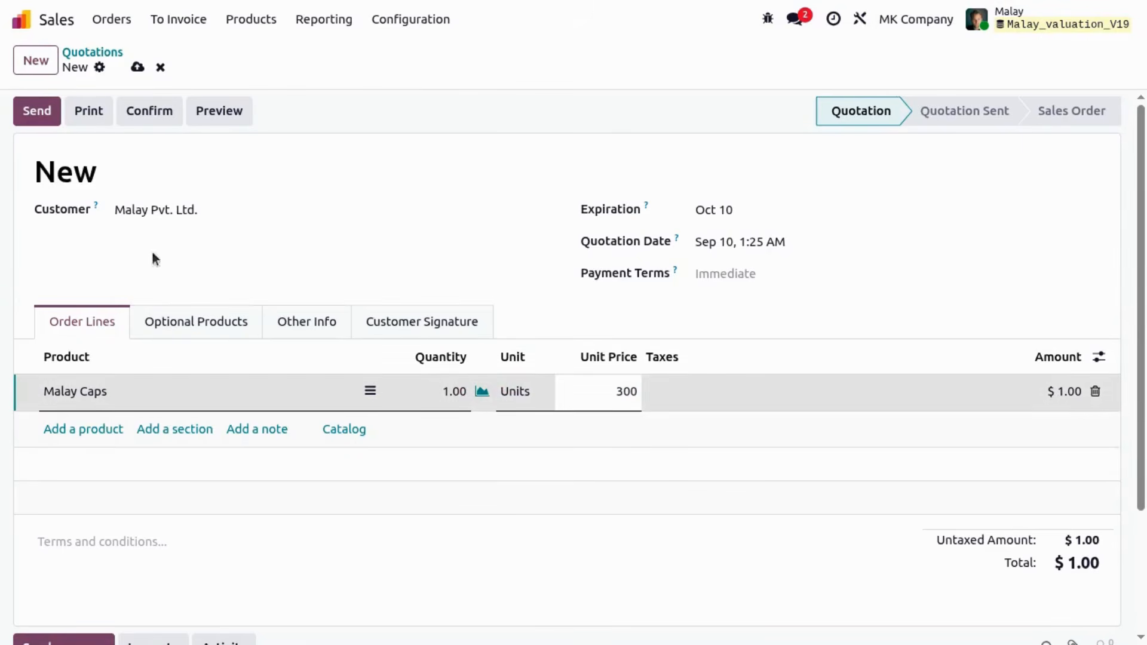
Step: Confirm the sales order for Malay Caps and validate its delivery of 1 unit
{"action": "left_click", "coordinate": [147, 116]}
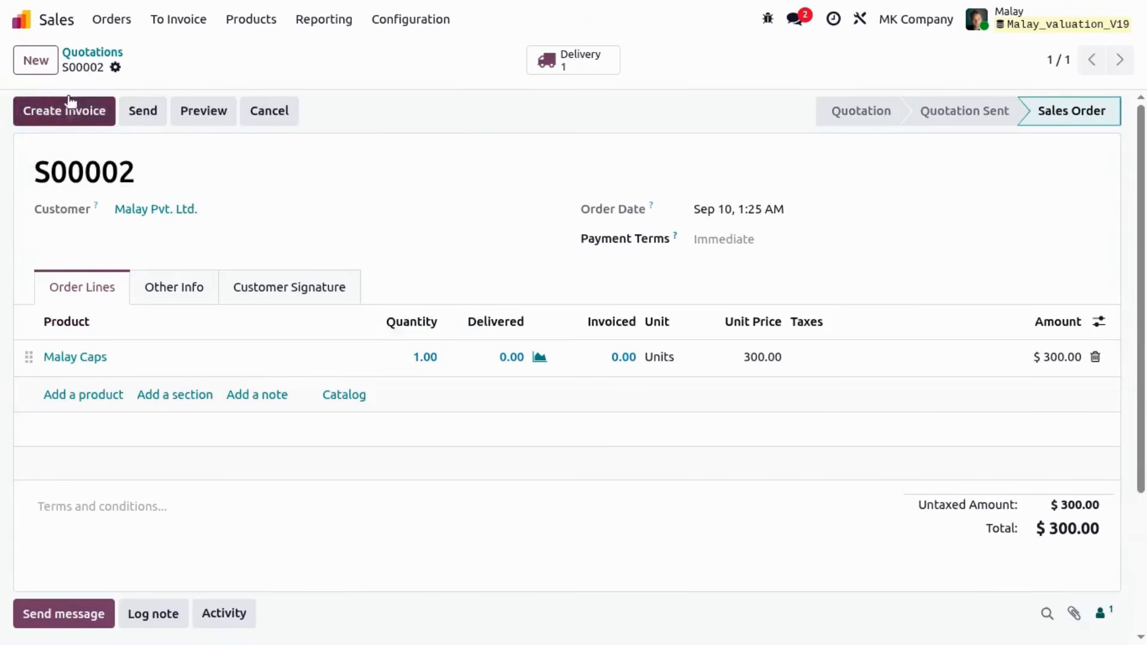
{"action": "left_click", "coordinate": [574, 60]}
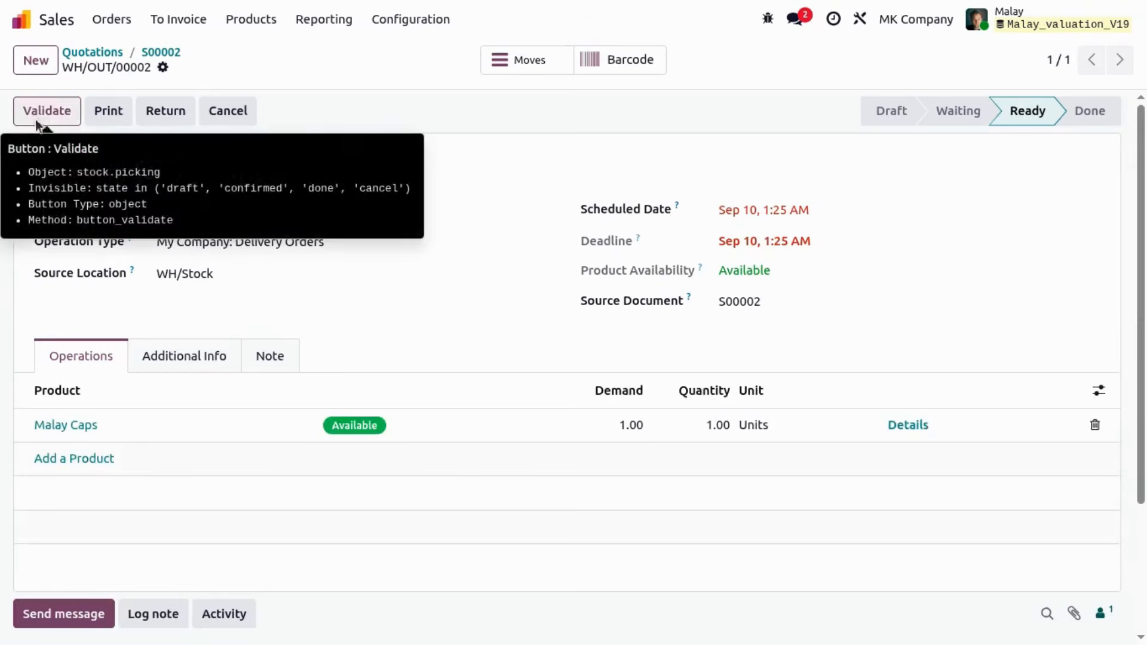
{"action": "left_click", "coordinate": [37, 121]}
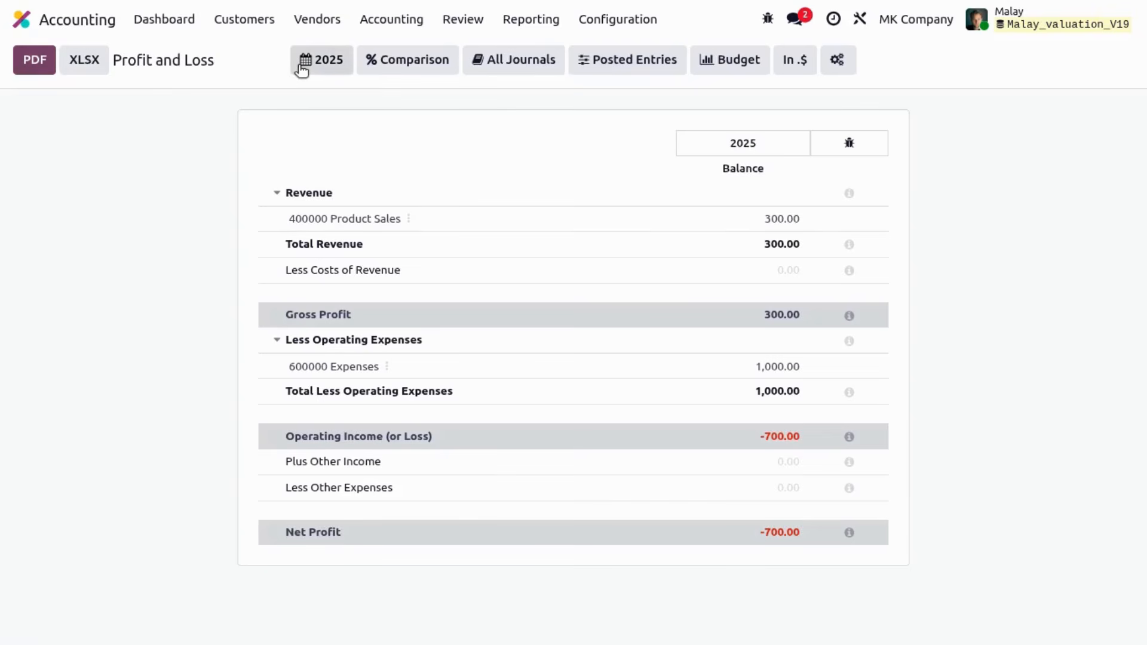
Step: Open the inventory valuation report in Accounting and check the Stock Variation amount following the Malay Caps sale
{"action": "left_click", "coordinate": [464, 23]}
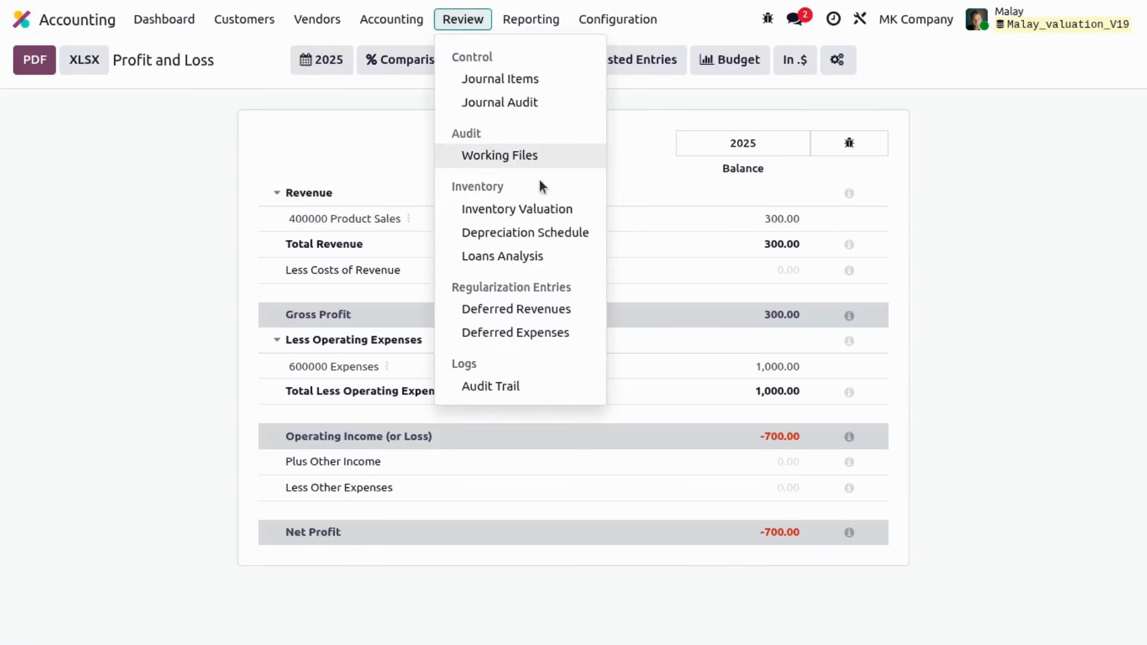
{"action": "left_click", "coordinate": [528, 209]}
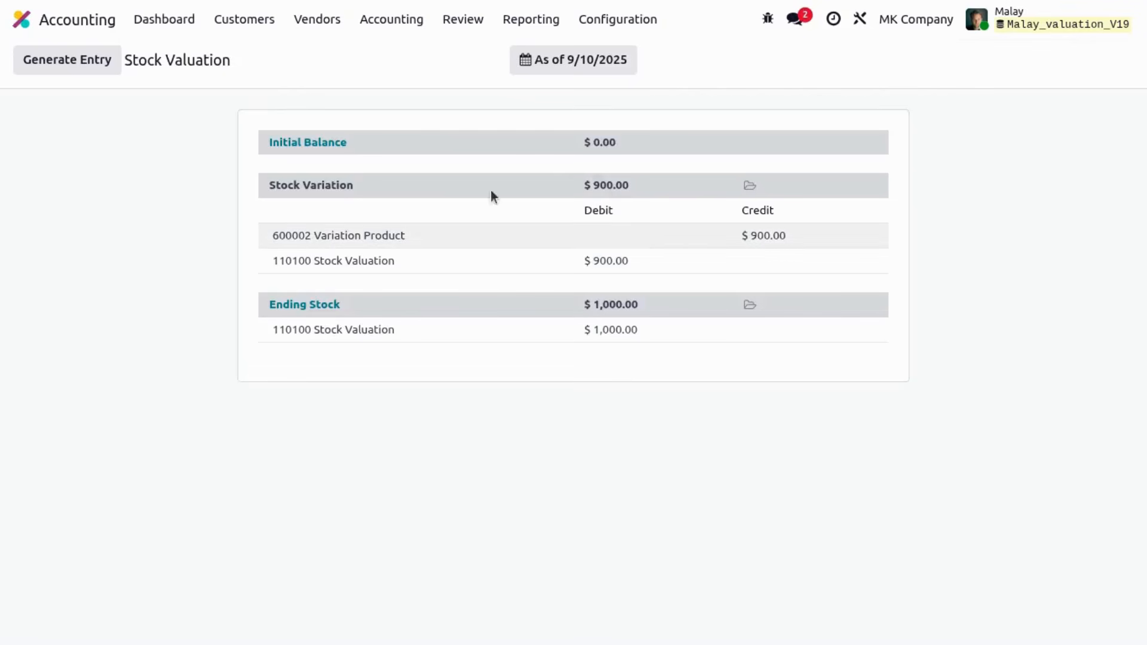
{"action": "double_click", "coordinate": [322, 187]}
{"action": "left_click_drag", "start_coordinate": [586, 184], "coordinate": [590, 184]}
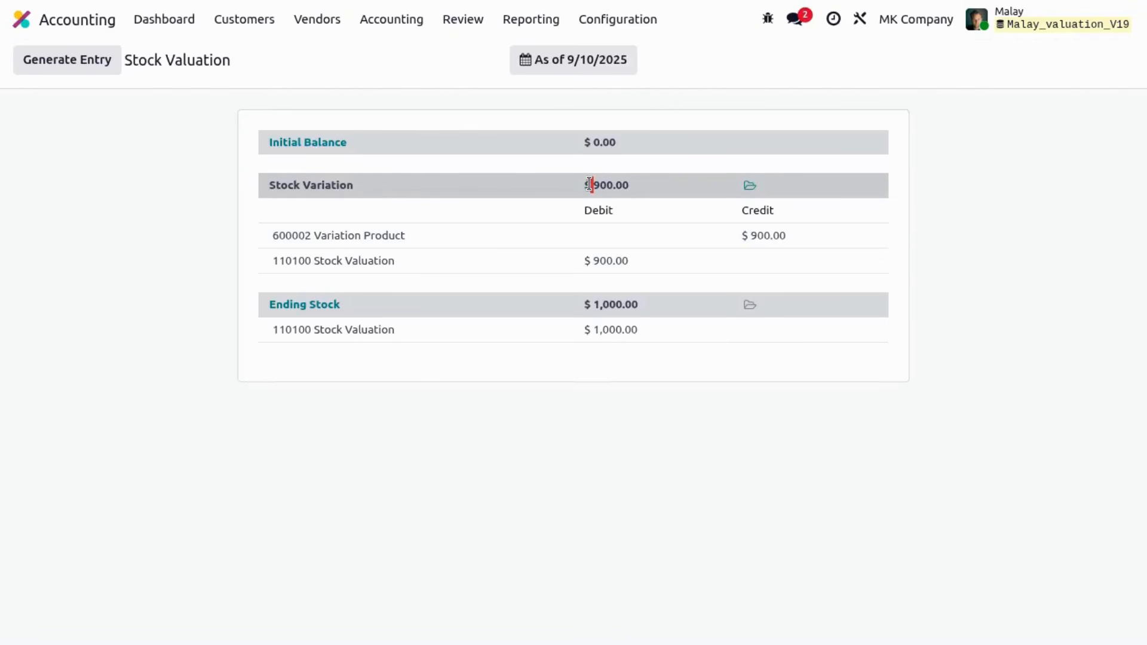
{"action": "double_click", "coordinate": [619, 184]}
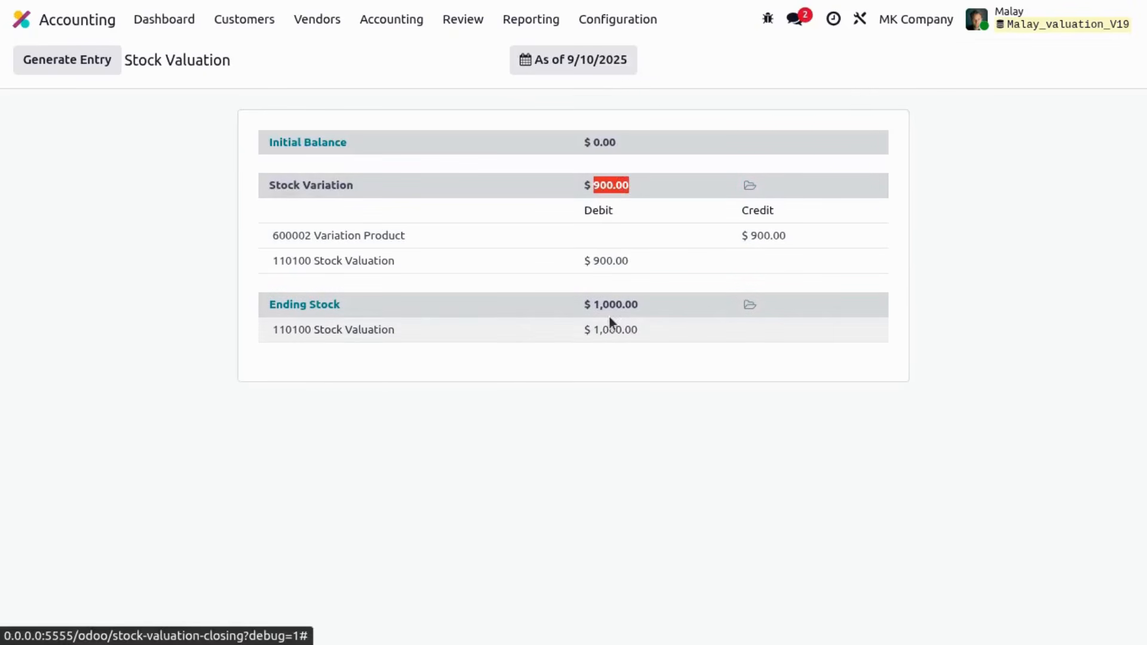
Step: Compare the Ending Stock amount for Stock Valuation with the Balance Sheet and the Profit and Loss report
{"action": "triple_click", "coordinate": [600, 333]}
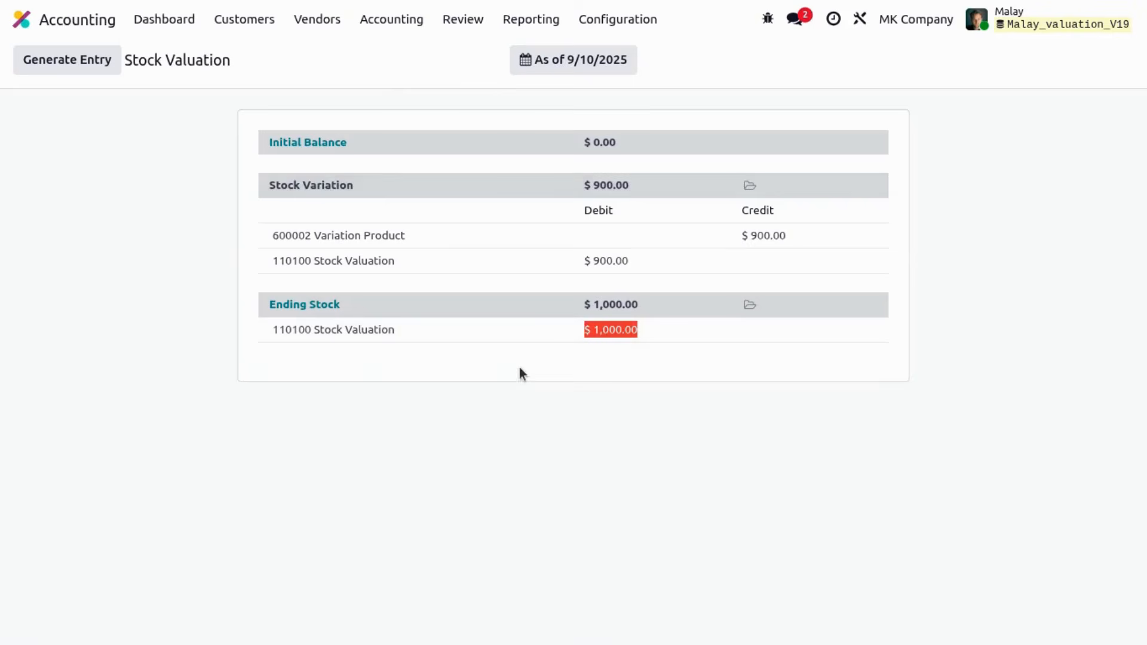
{"action": "left_click", "coordinate": [530, 19]}
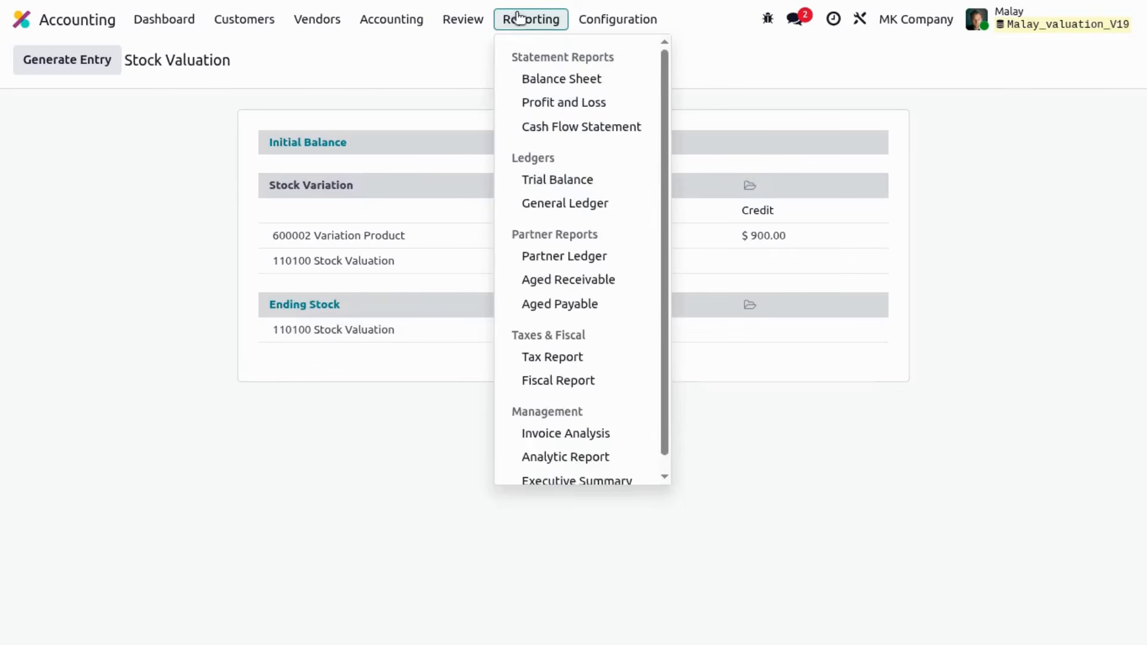
{"action": "left_click", "coordinate": [547, 82]}
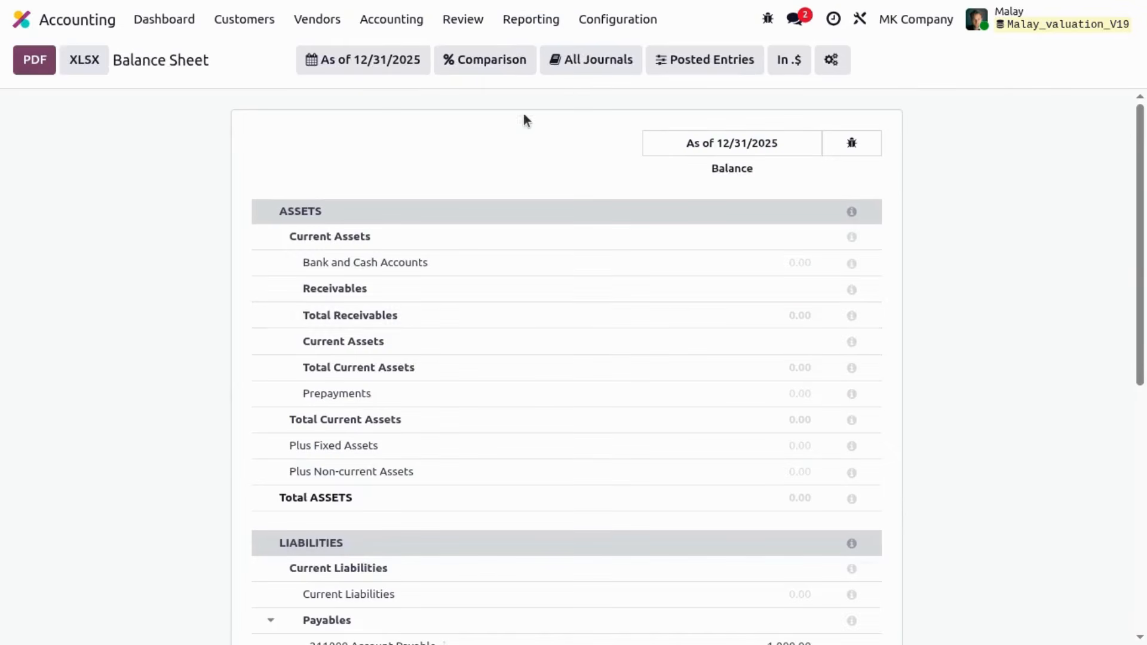
{"action": "scroll", "coordinate": [379, 327], "scroll_direction": "down", "scroll_amount": 1}
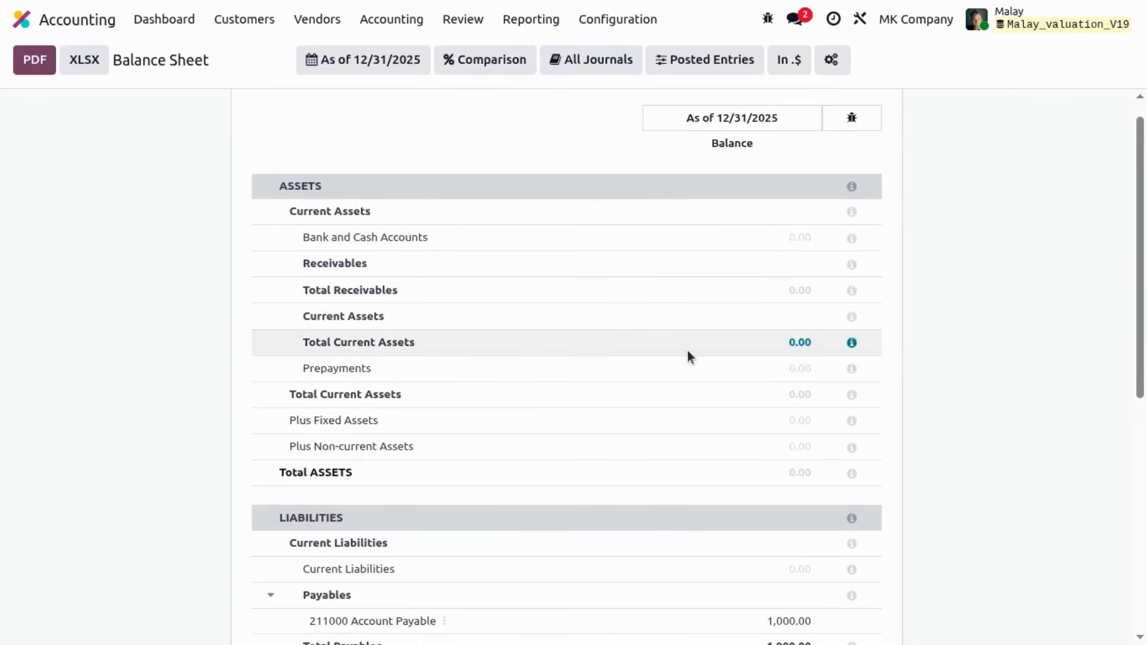
{"action": "scroll", "coordinate": [154, 371], "scroll_direction": "down", "scroll_amount": 4}
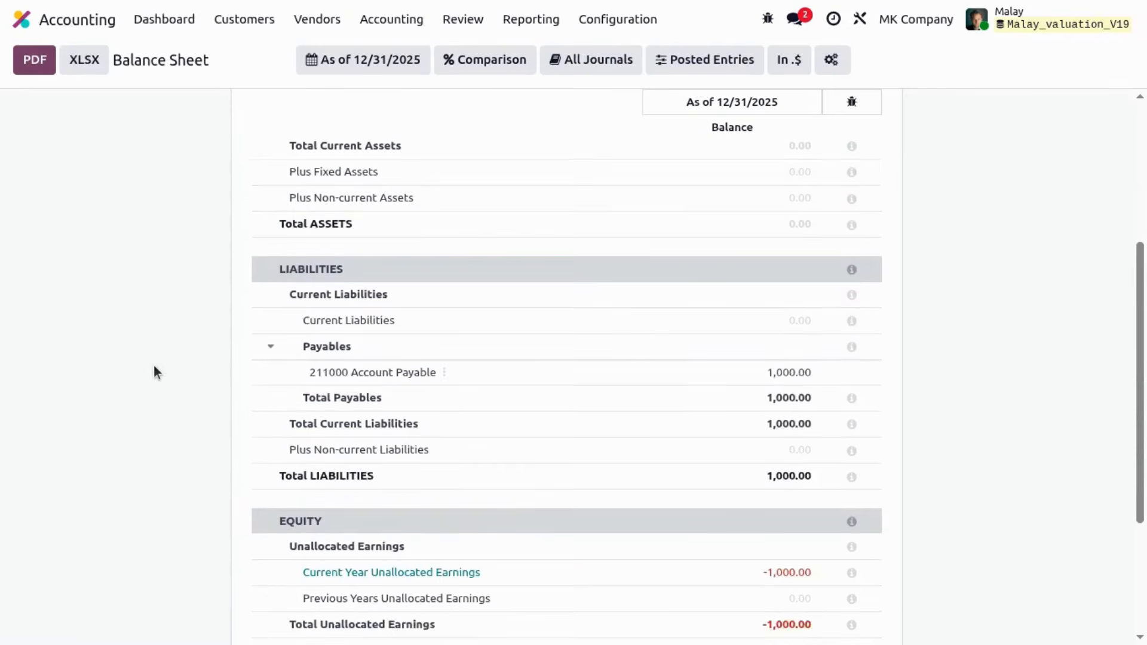
{"action": "scroll", "coordinate": [154, 372], "scroll_direction": "up", "scroll_amount": 5}
{"action": "left_click", "coordinate": [550, 25]}
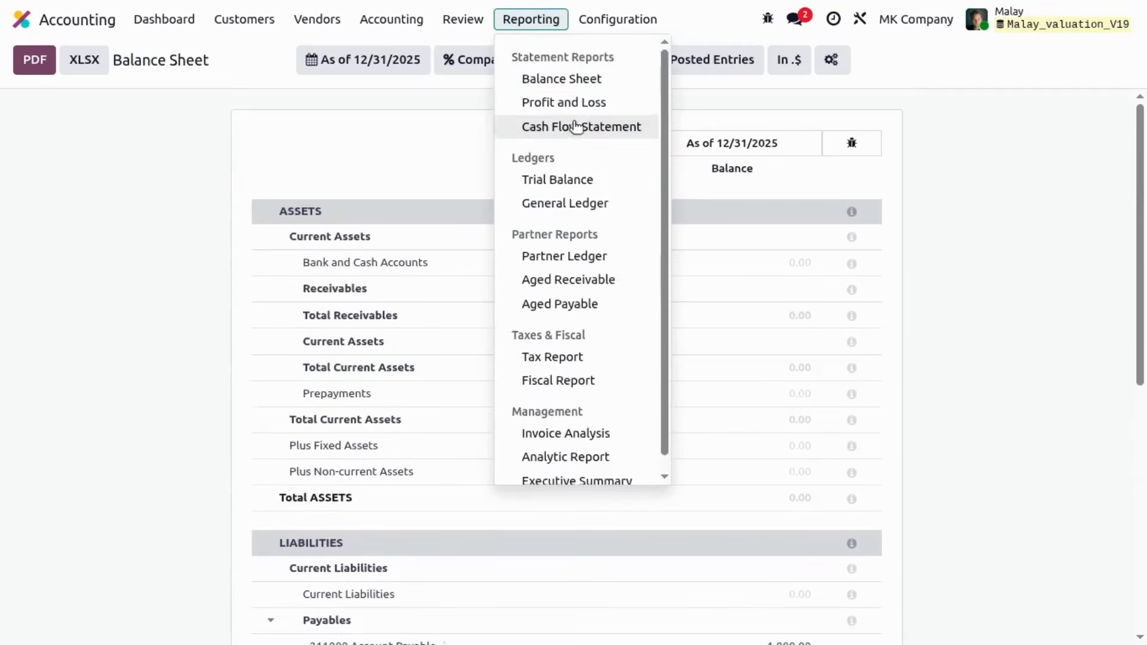
{"action": "left_click", "coordinate": [585, 102]}
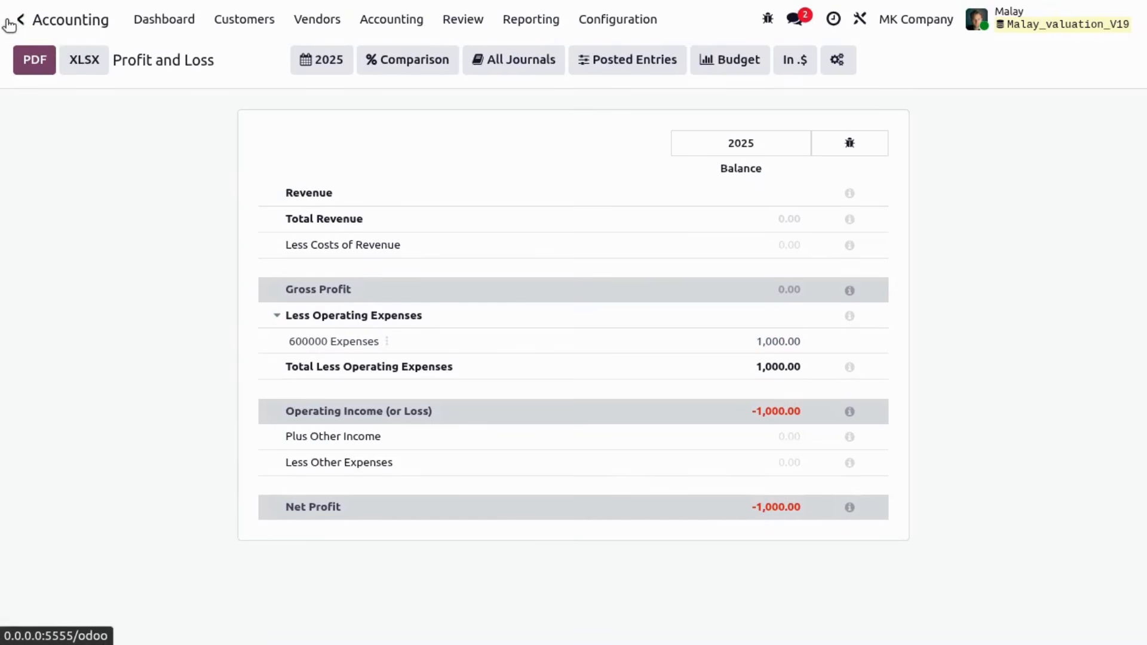
Step: Create a regular invoice from the Malay Caps sales order, check its journal items and confirm it
{"action": "key", "text": "ctrl+Tab"}
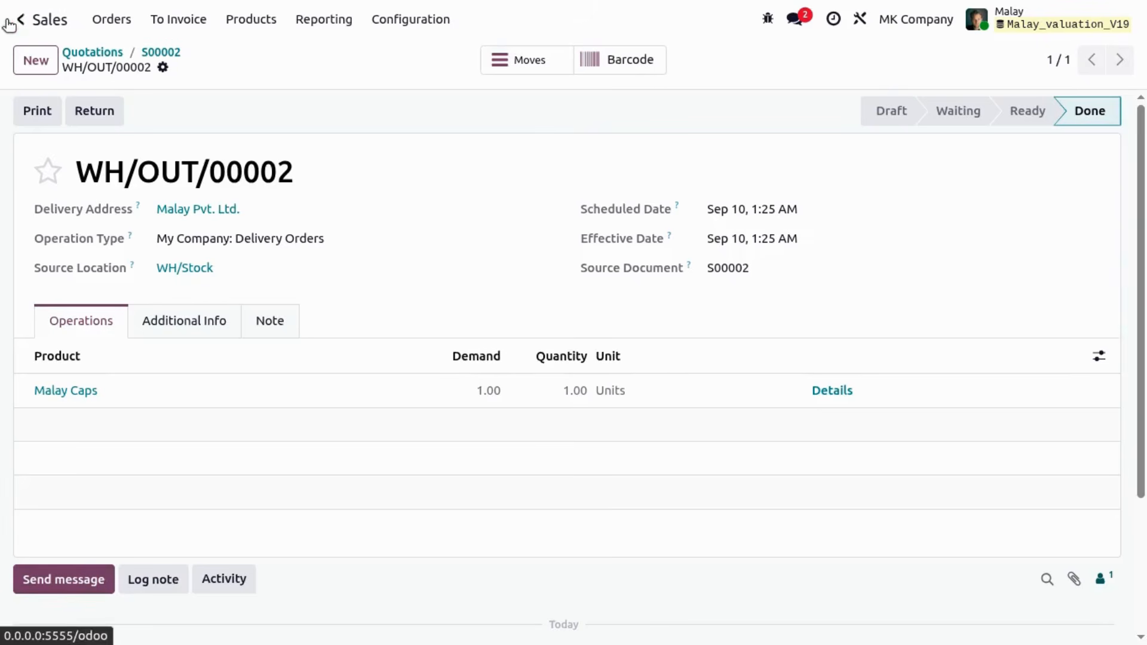
{"action": "left_click", "coordinate": [149, 52]}
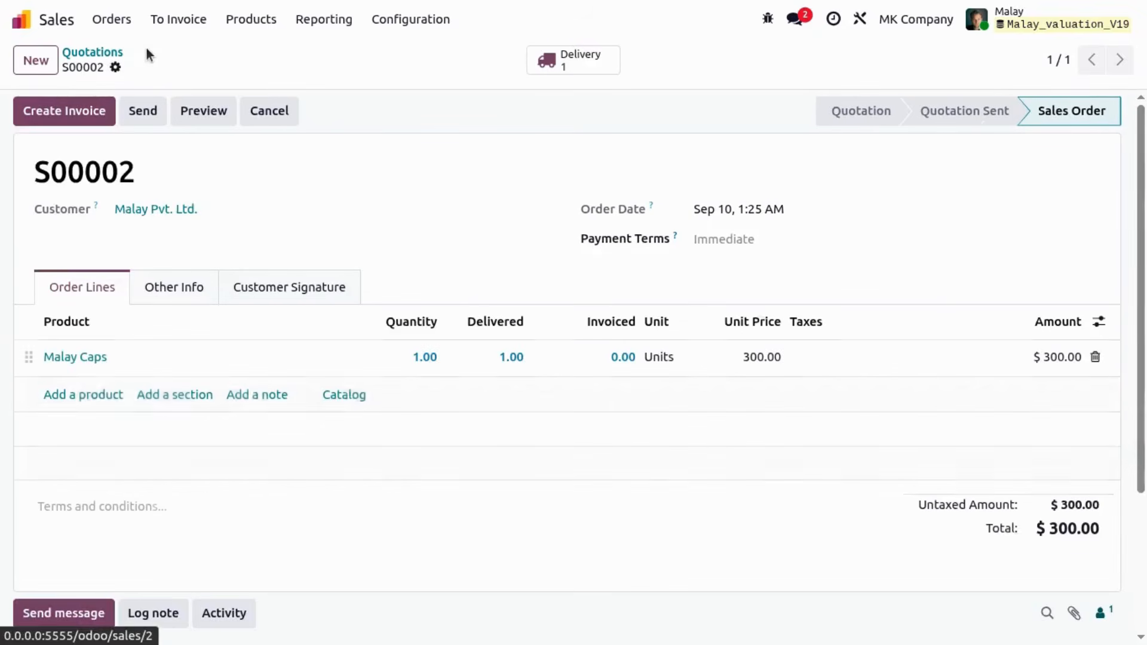
{"action": "left_click", "coordinate": [86, 115]}
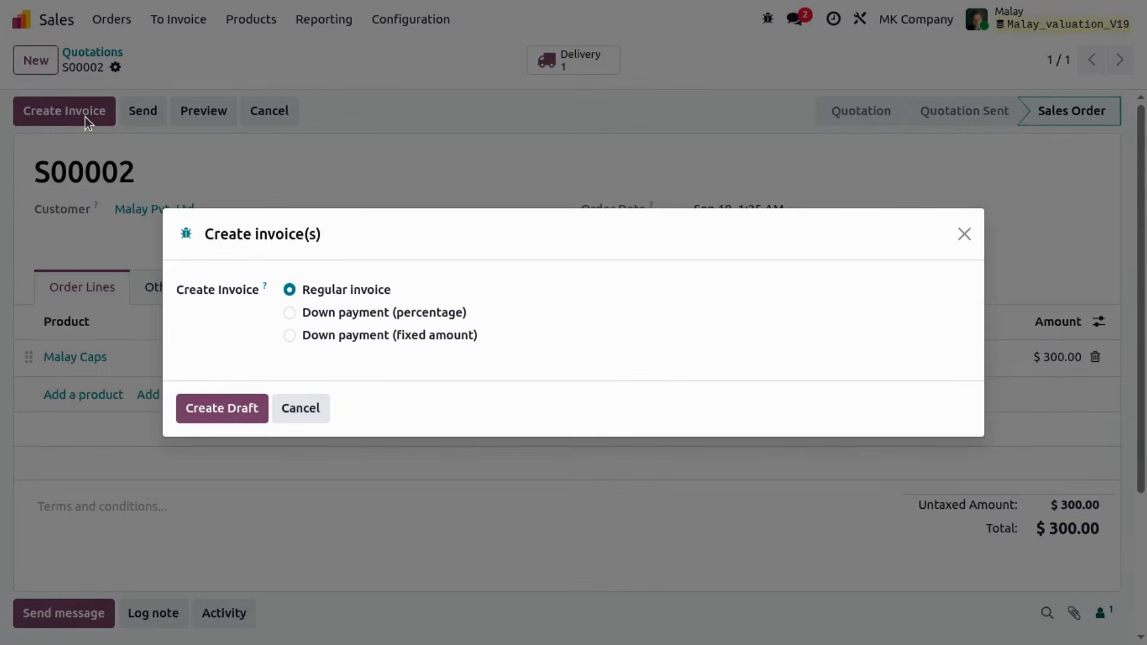
{"action": "left_click", "coordinate": [206, 403]}
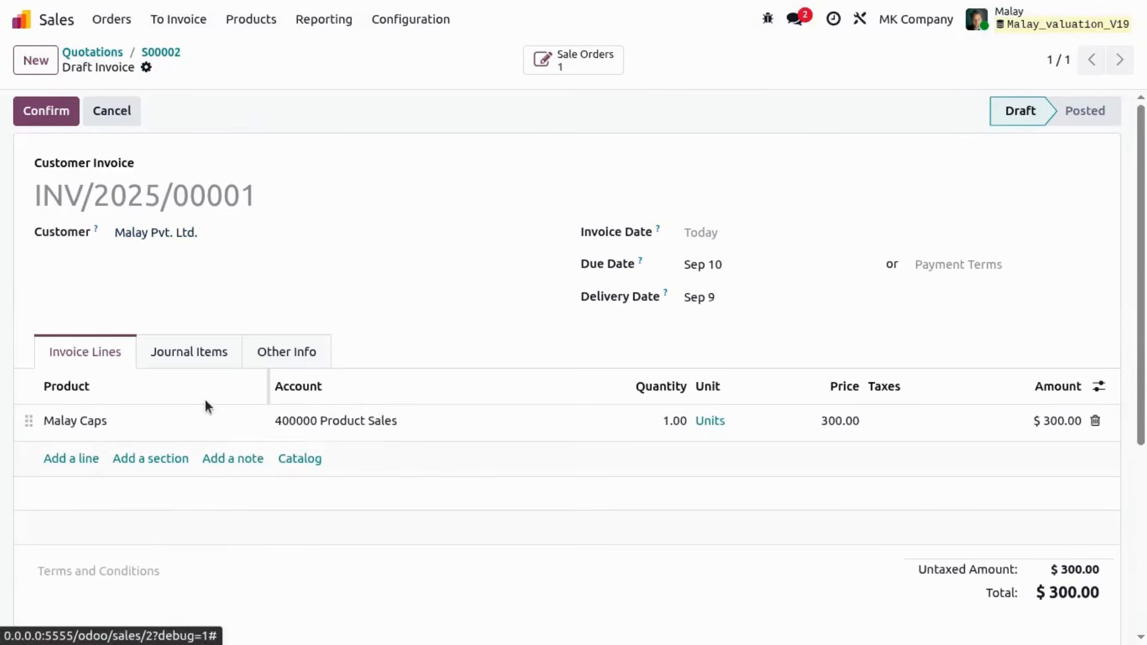
{"action": "left_click", "coordinate": [202, 357]}
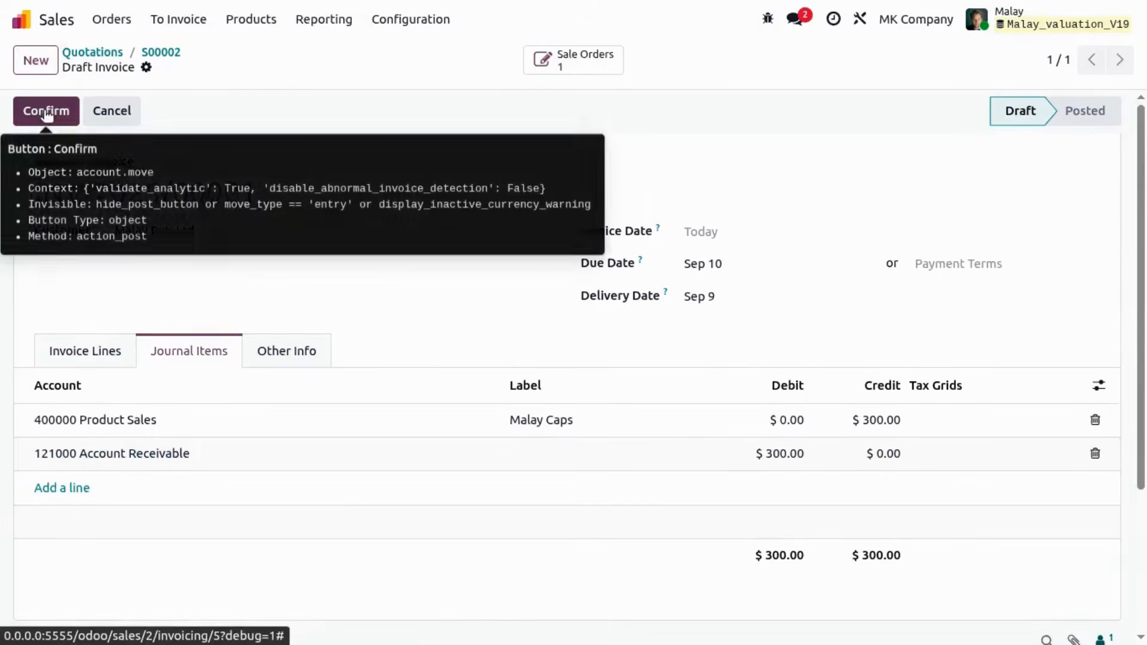
{"action": "left_click", "coordinate": [45, 112]}
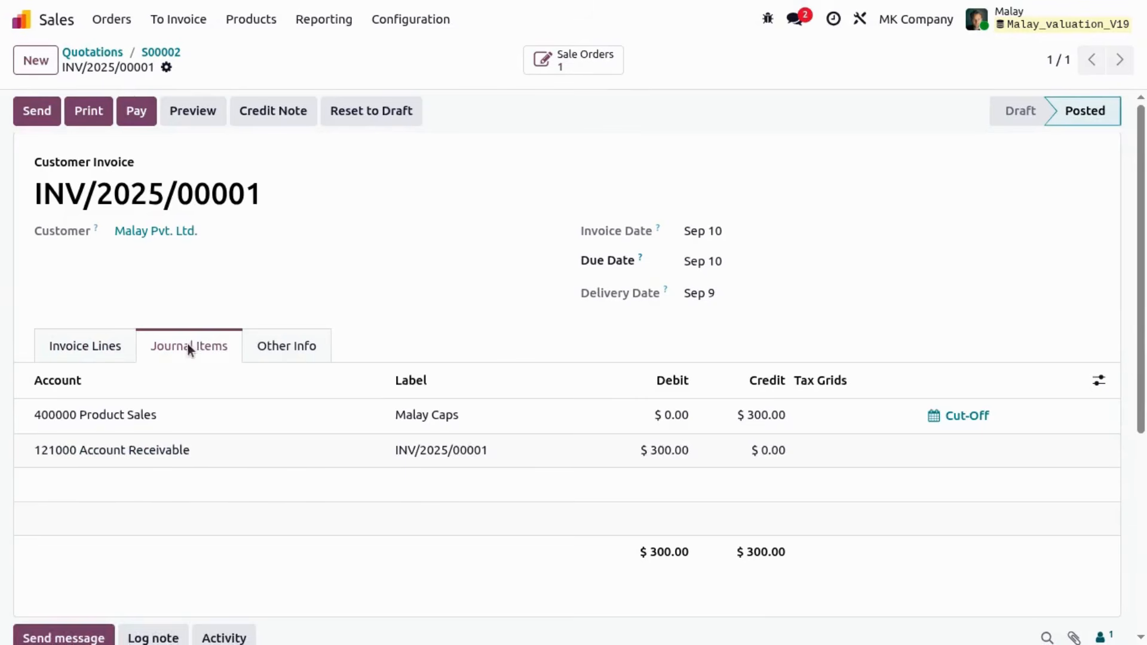
Step: Generate the stock closing entry from the inventory valuation report in Accounting and post it
{"action": "left_click", "coordinate": [18, 17]}
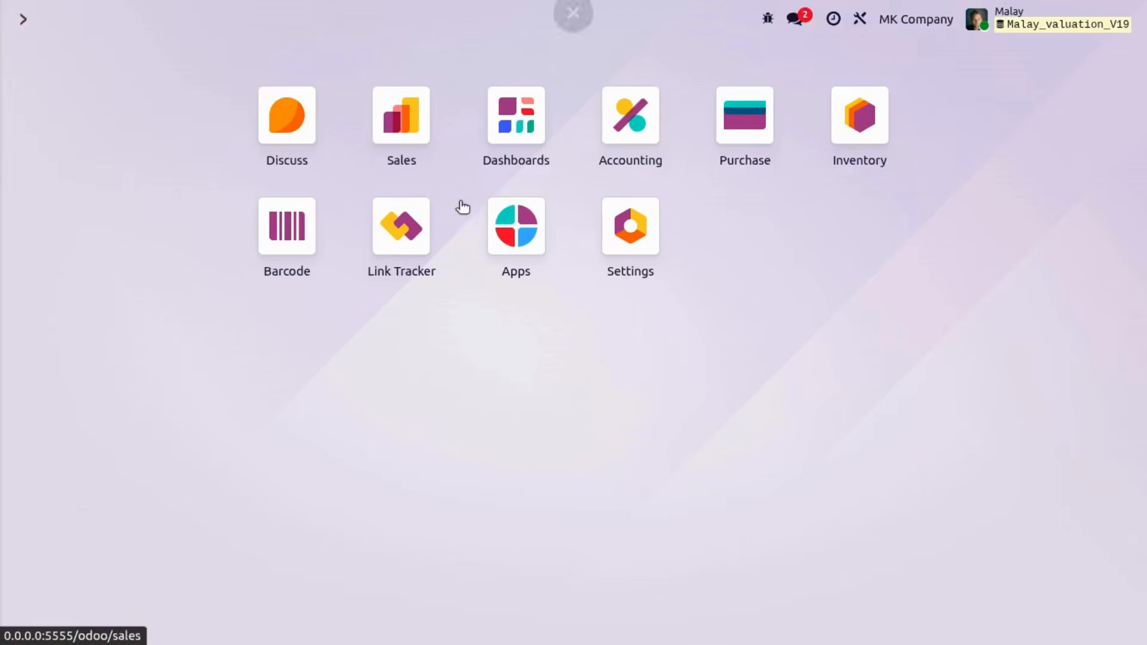
{"action": "left_click", "coordinate": [632, 126]}
{"action": "left_click", "coordinate": [469, 21]}
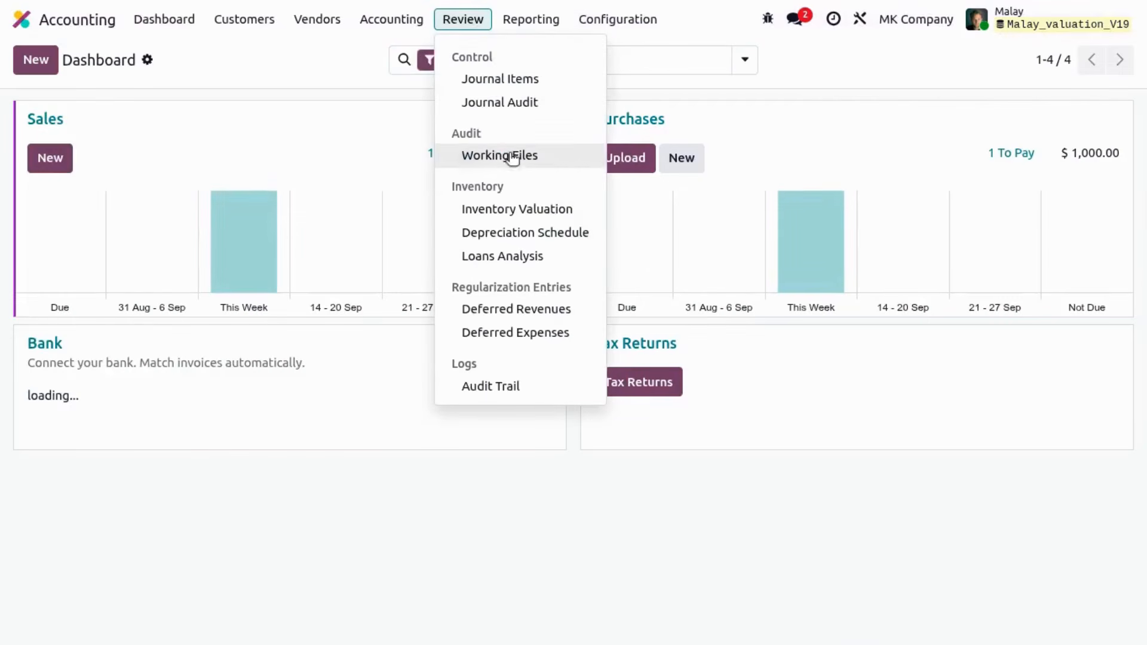
{"action": "left_click", "coordinate": [500, 206]}
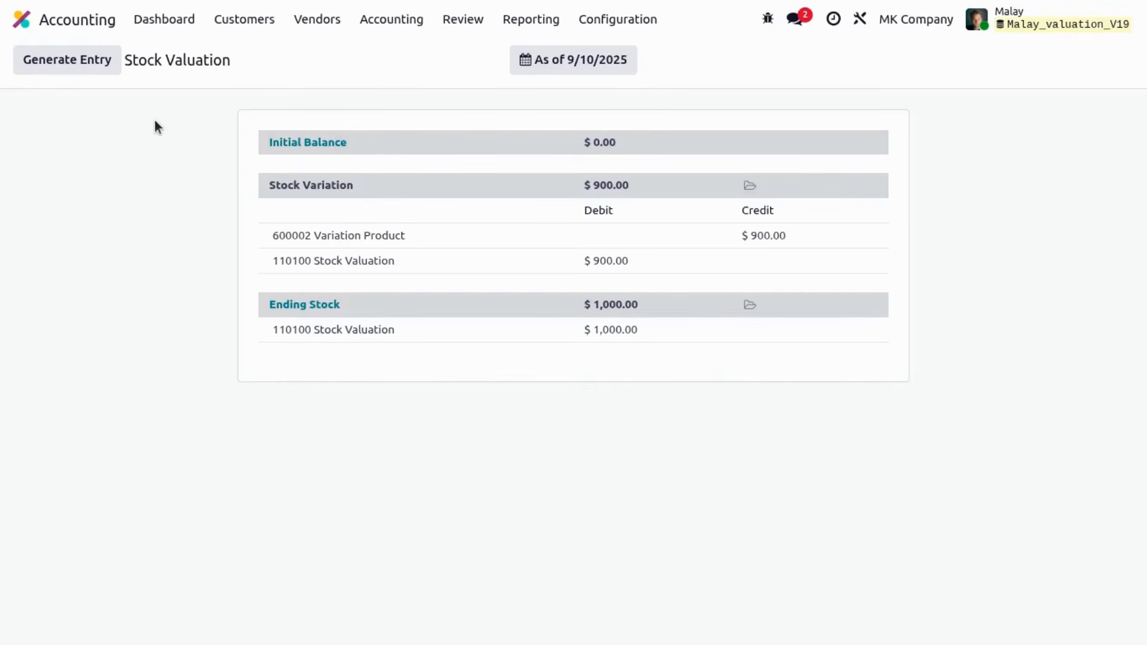
{"action": "left_click", "coordinate": [62, 69]}
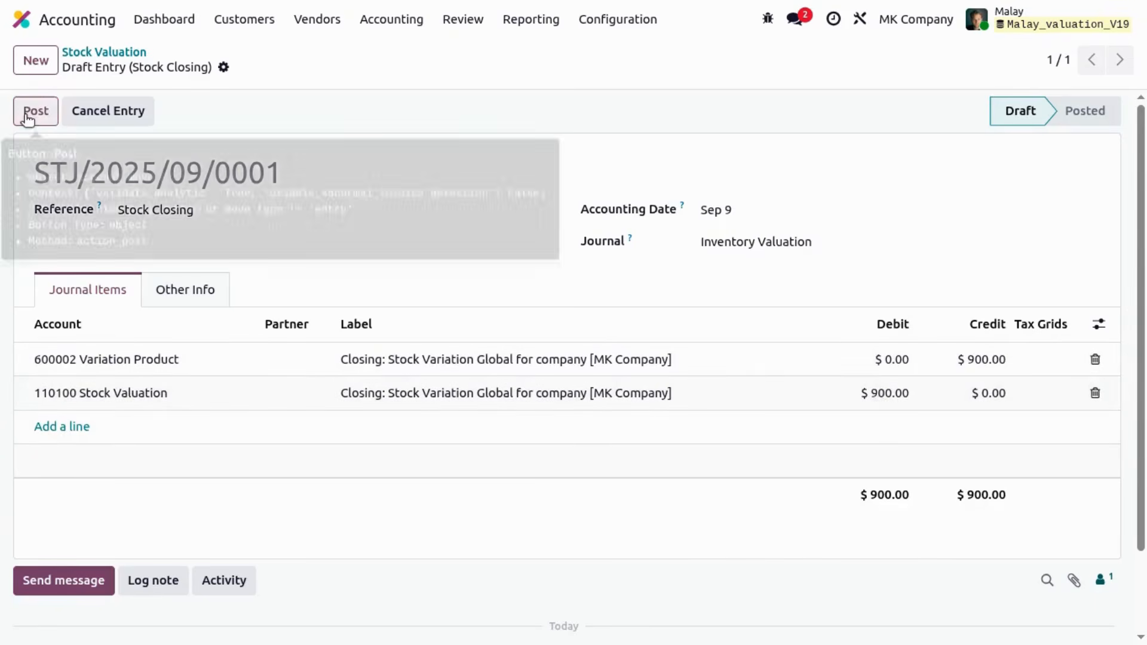
{"action": "left_click", "coordinate": [31, 119]}
Step: Review the assets, liabilities and equity in the Balance Sheet, and open the Profit and Loss report
{"action": "left_click", "coordinate": [539, 25]}
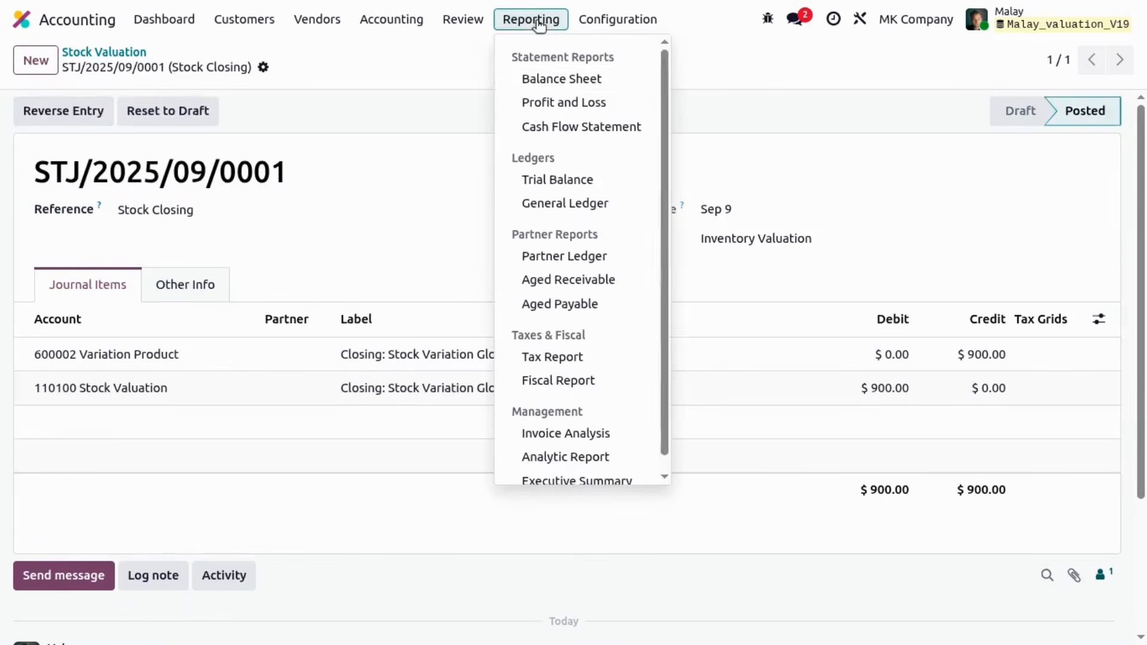
{"action": "left_click", "coordinate": [549, 77]}
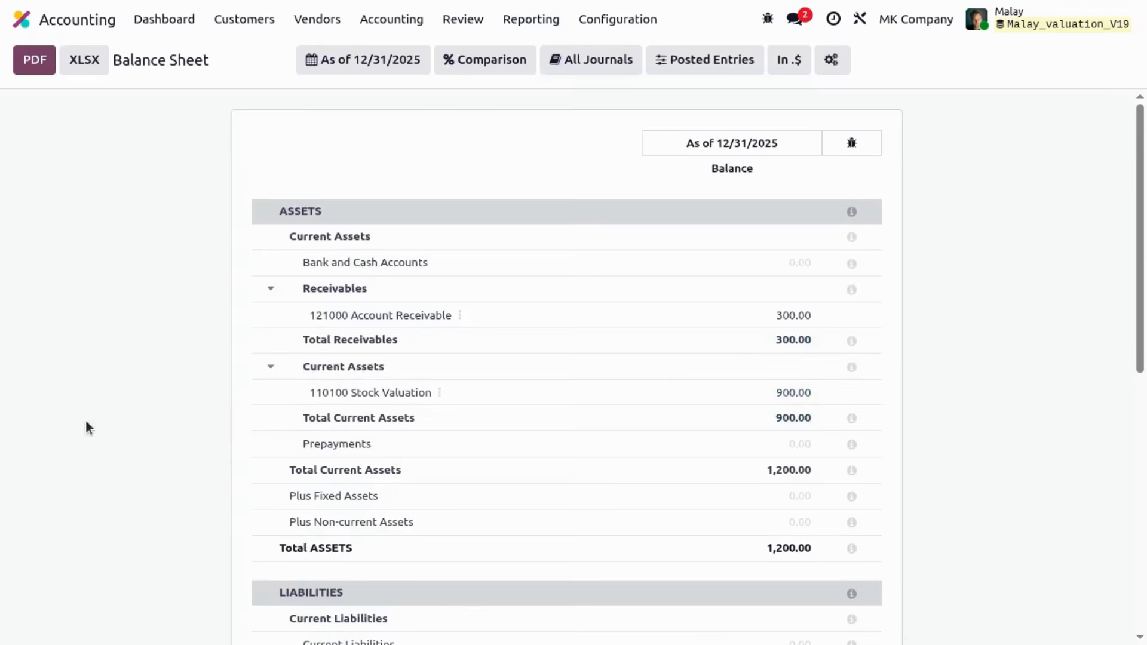
{"action": "scroll", "coordinate": [84, 419], "scroll_direction": "down", "scroll_amount": 1}
{"action": "scroll", "coordinate": [87, 428], "scroll_direction": "down", "scroll_amount": 1}
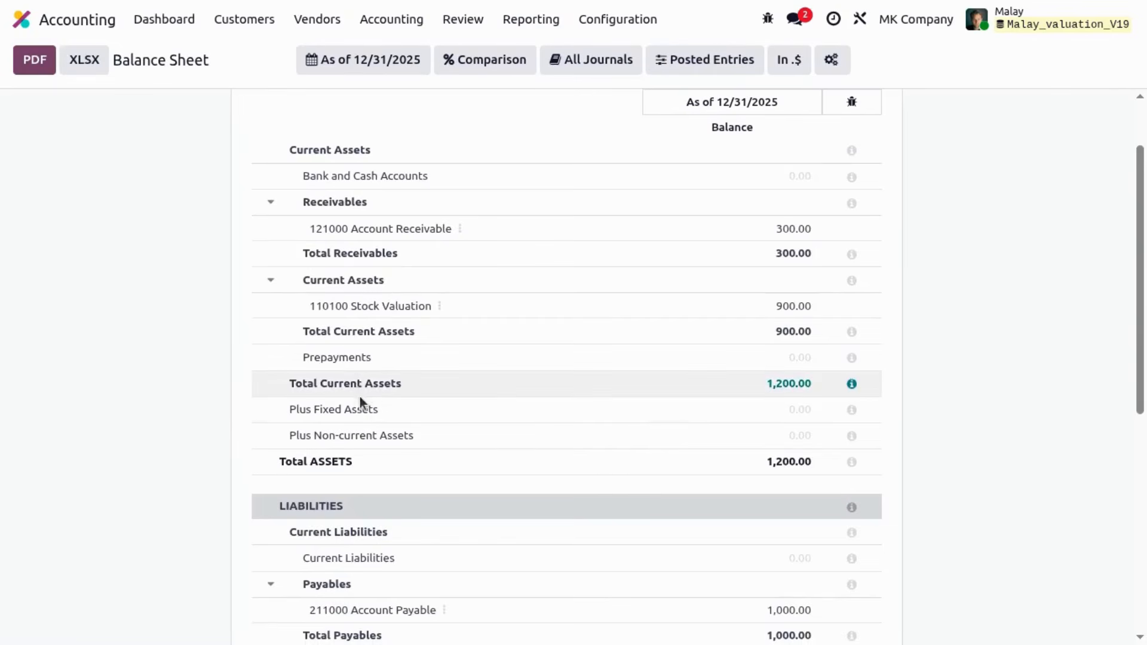
{"action": "scroll", "coordinate": [360, 397], "scroll_direction": "down", "scroll_amount": 5}
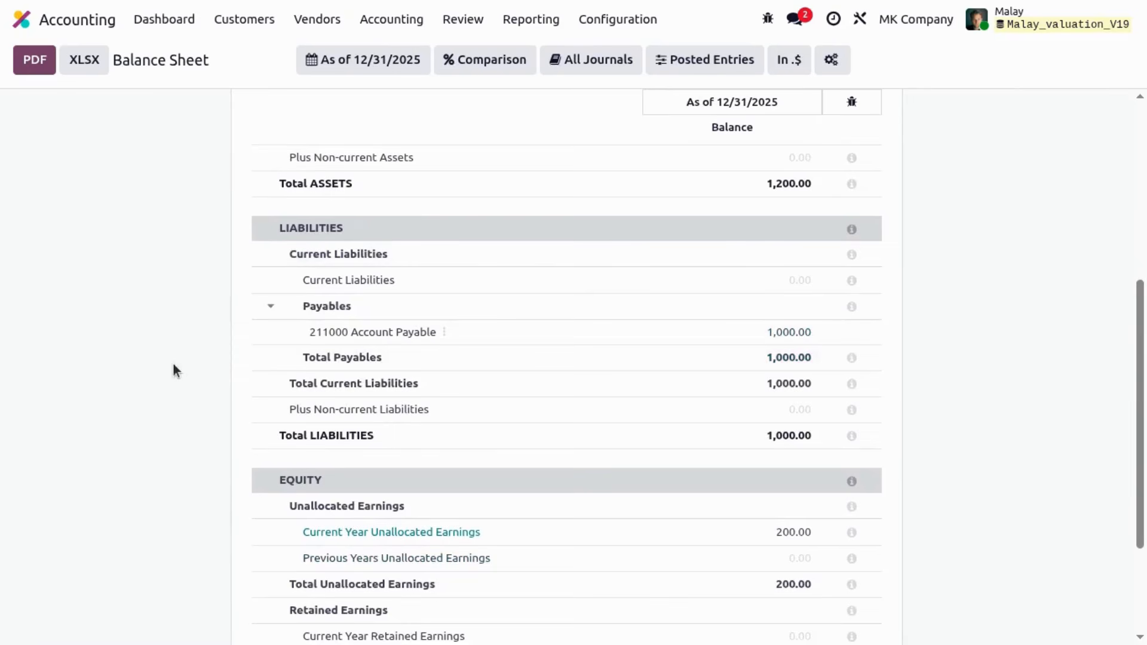
{"action": "scroll", "coordinate": [173, 370], "scroll_direction": "down", "scroll_amount": 3}
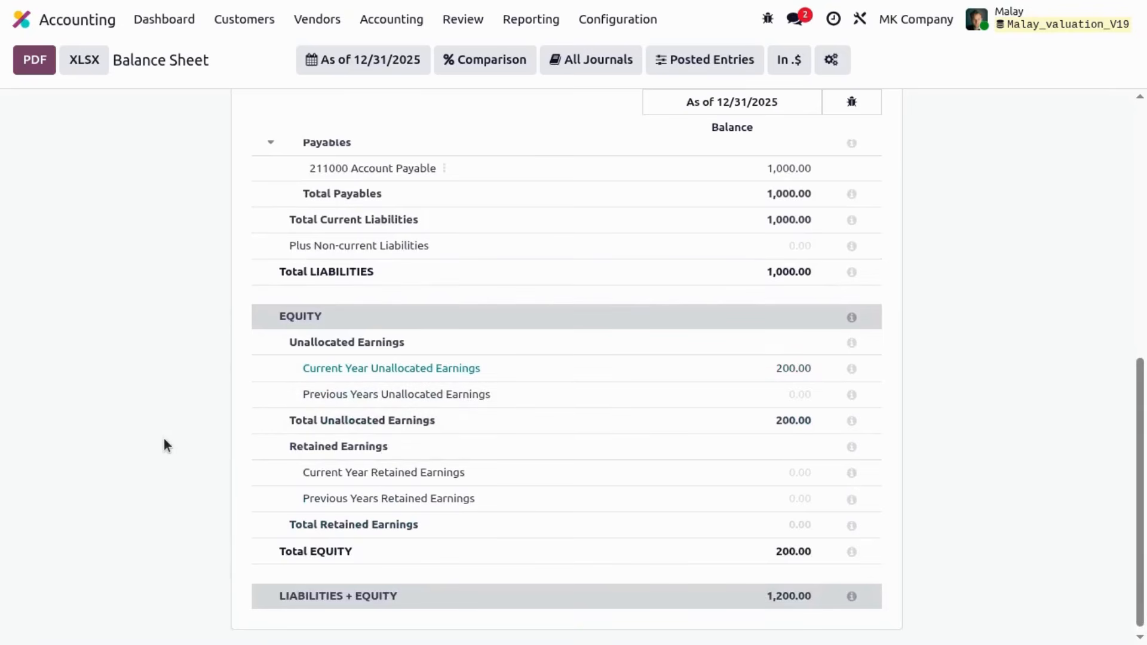
{"action": "scroll", "coordinate": [164, 438], "scroll_direction": "up", "scroll_amount": 10}
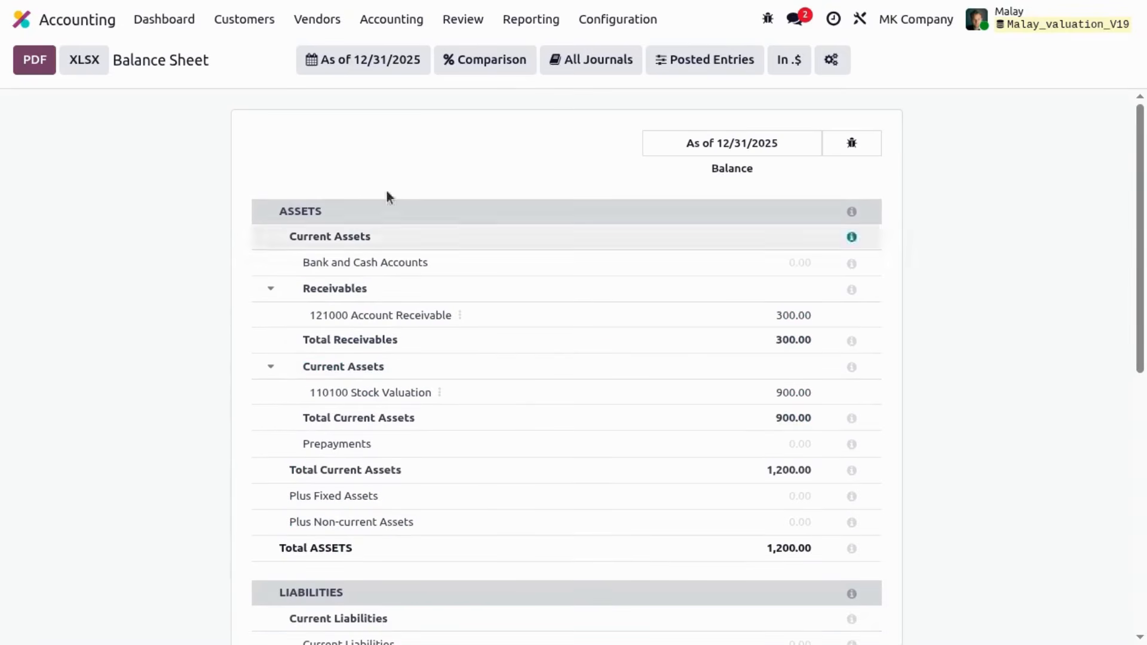
{"action": "left_click", "coordinate": [524, 20]}
{"action": "left_click", "coordinate": [535, 101]}
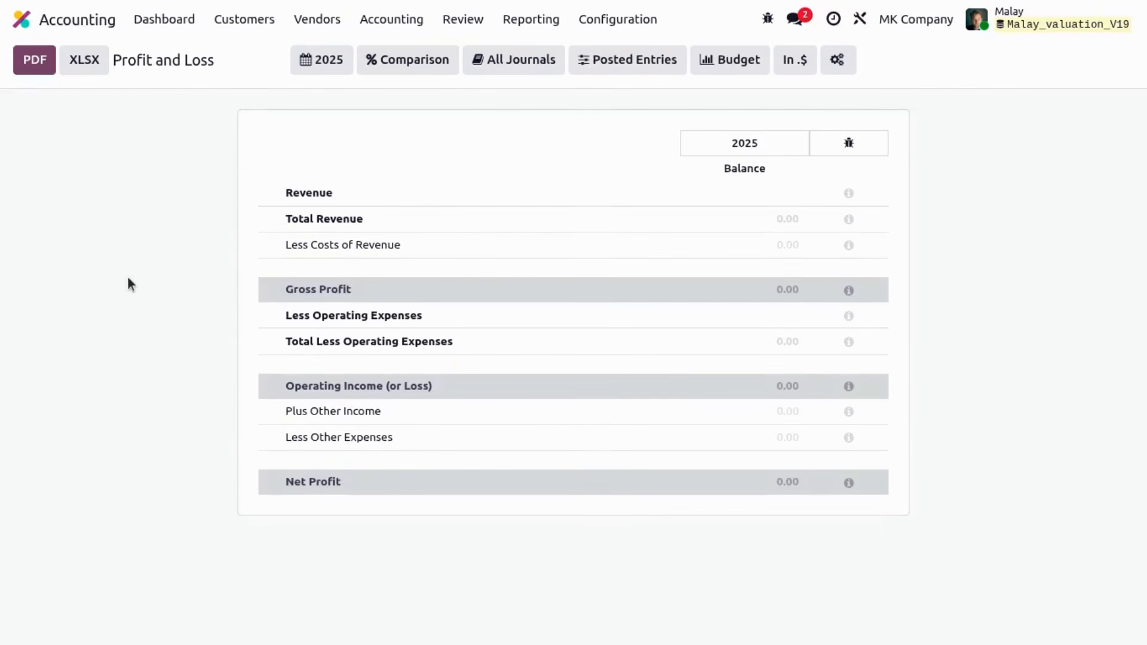
Step: Set the company's default Inventory Valuation to Perpetual (at invoicing) in the Accounting settings and save
{"action": "left_click", "coordinate": [596, 18]}
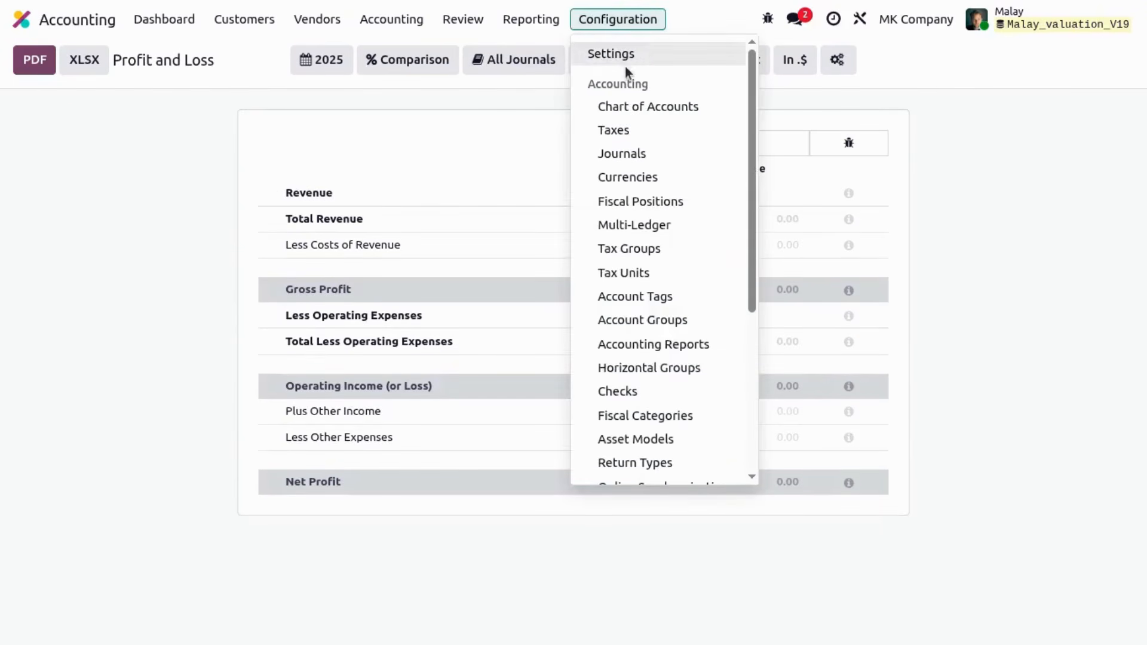
{"action": "left_click", "coordinate": [645, 60]}
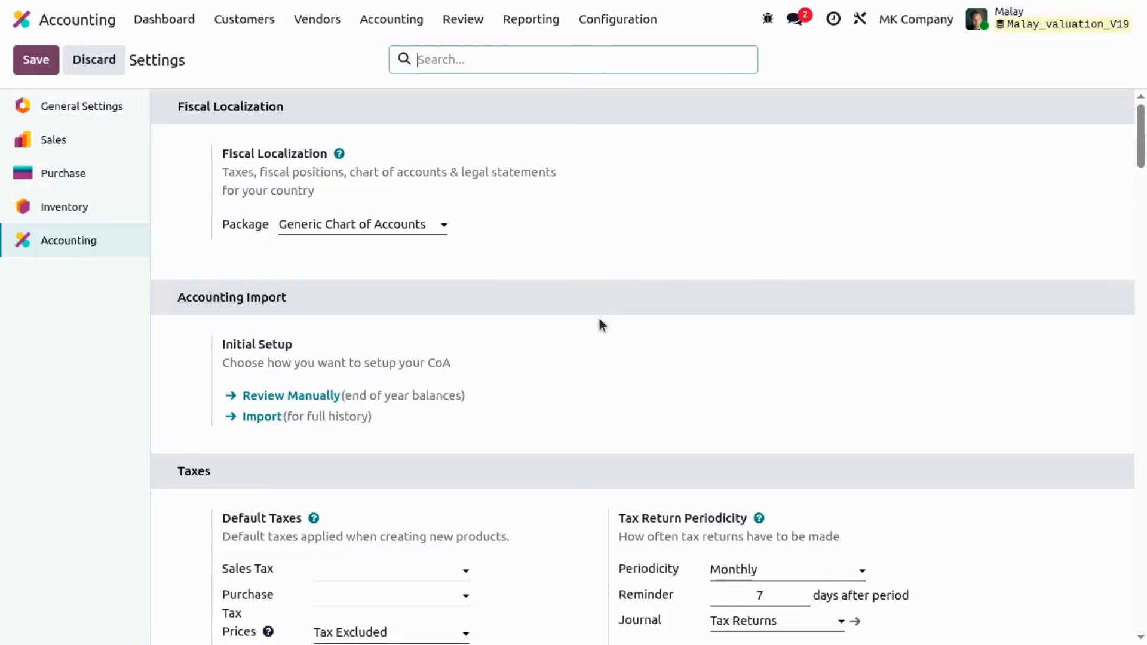
{"action": "scroll", "coordinate": [599, 321], "scroll_direction": "down", "scroll_amount": 20}
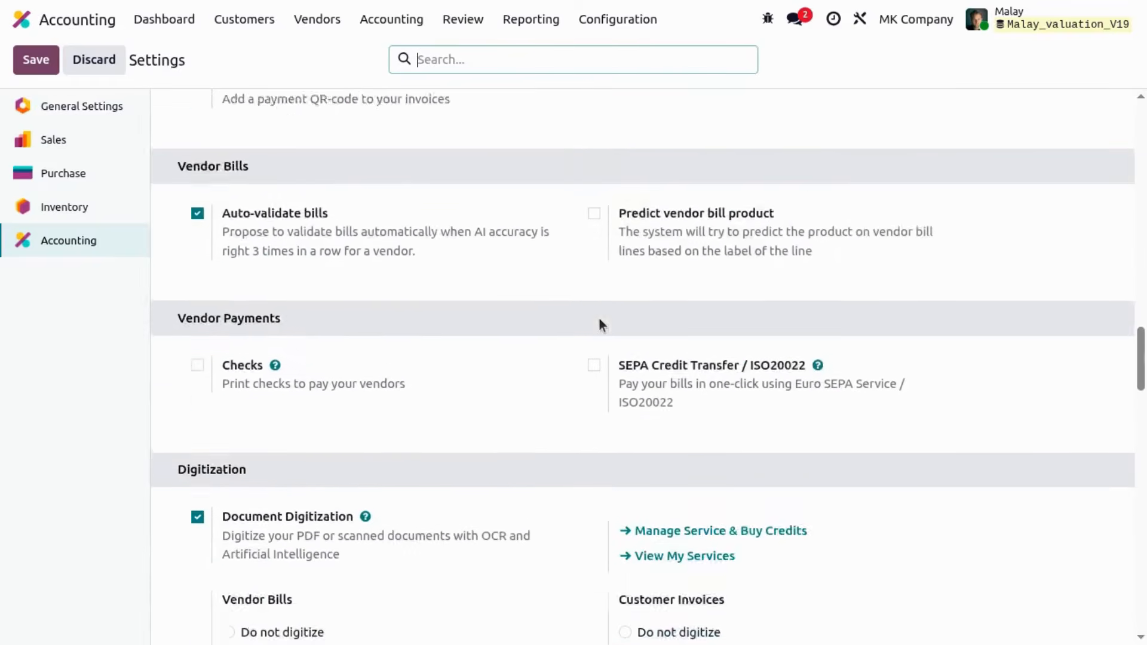
{"action": "scroll", "coordinate": [599, 319], "scroll_direction": "down", "scroll_amount": 20}
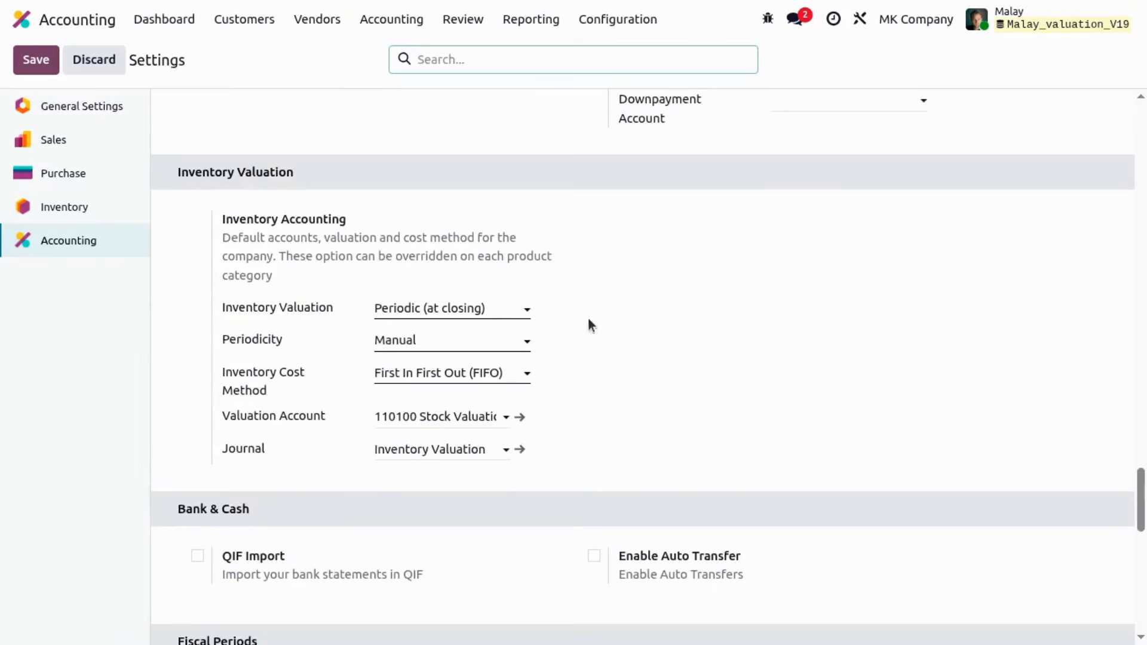
{"action": "left_click", "coordinate": [428, 308]}
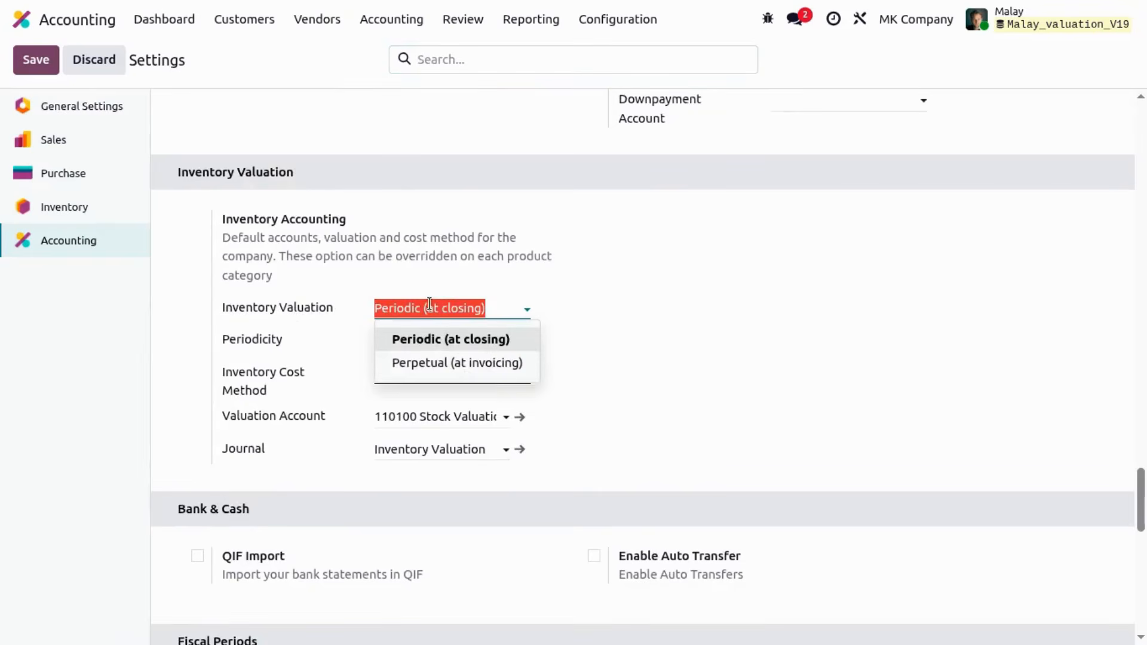
{"action": "left_click", "coordinate": [428, 364]}
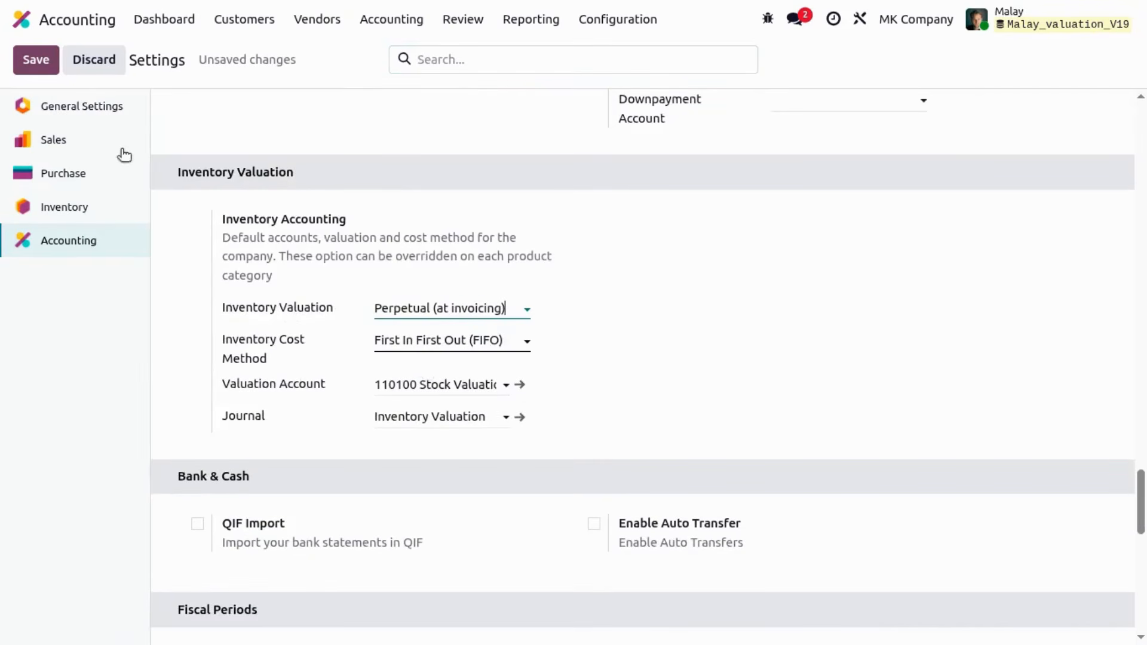
{"action": "left_click", "coordinate": [37, 61]}
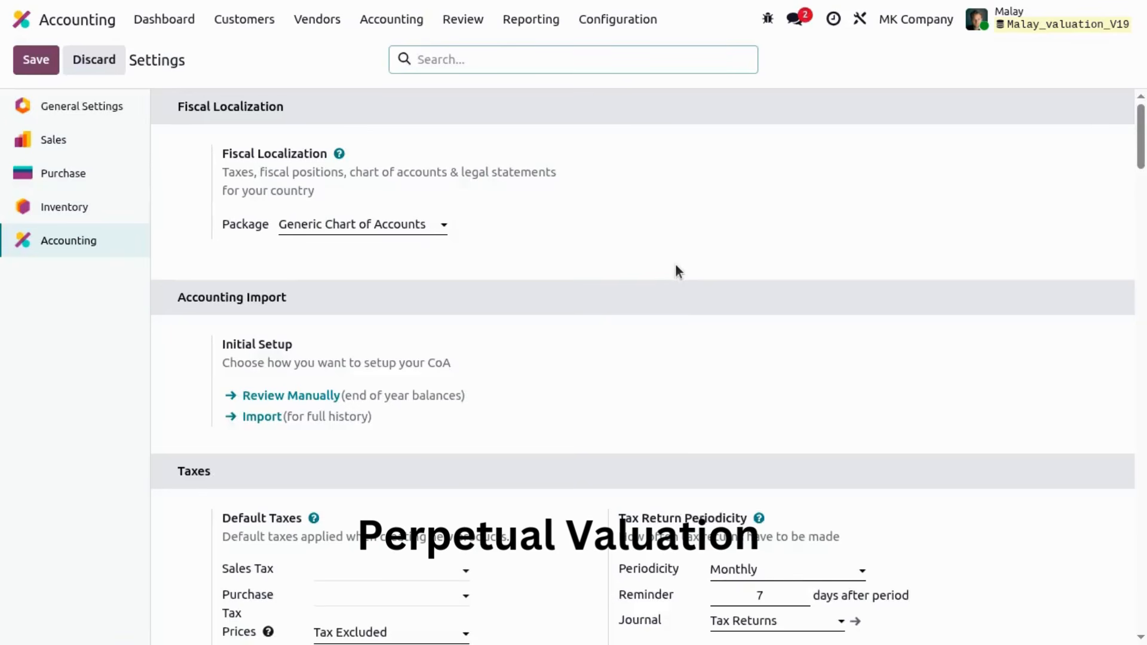
Step: Create and save a request for quotation in Purchase for Malay Vendor with 10 units of Malay Caps
{"action": "left_click", "coordinate": [19, 19]}
{"action": "left_click", "coordinate": [755, 123]}
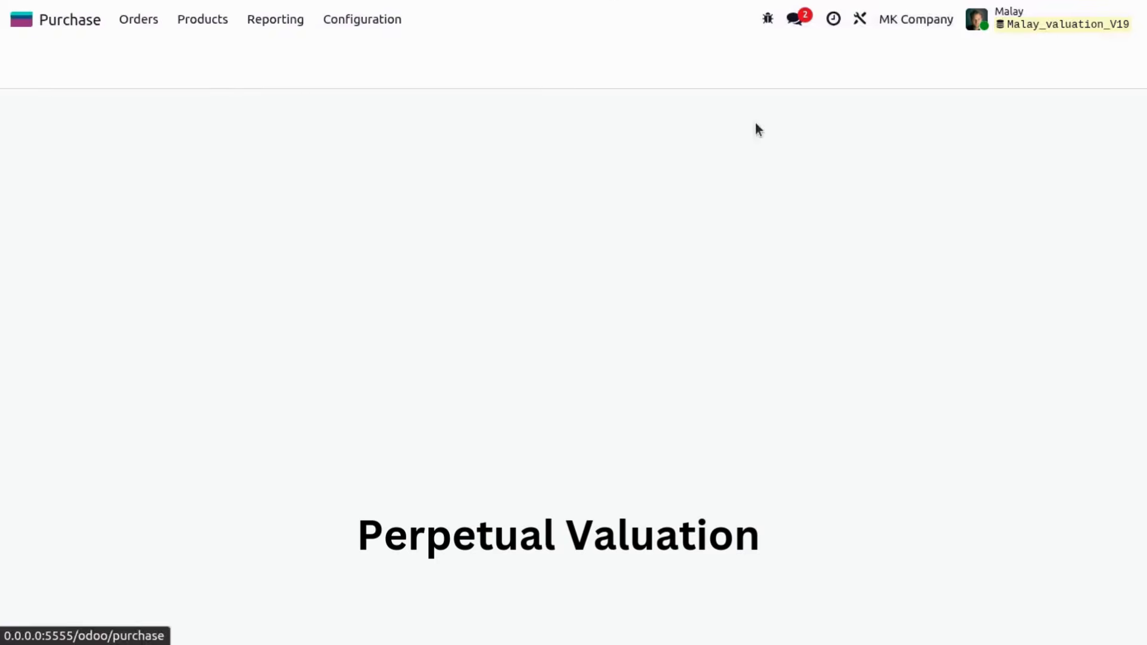
{"action": "left_click", "coordinate": [36, 59]}
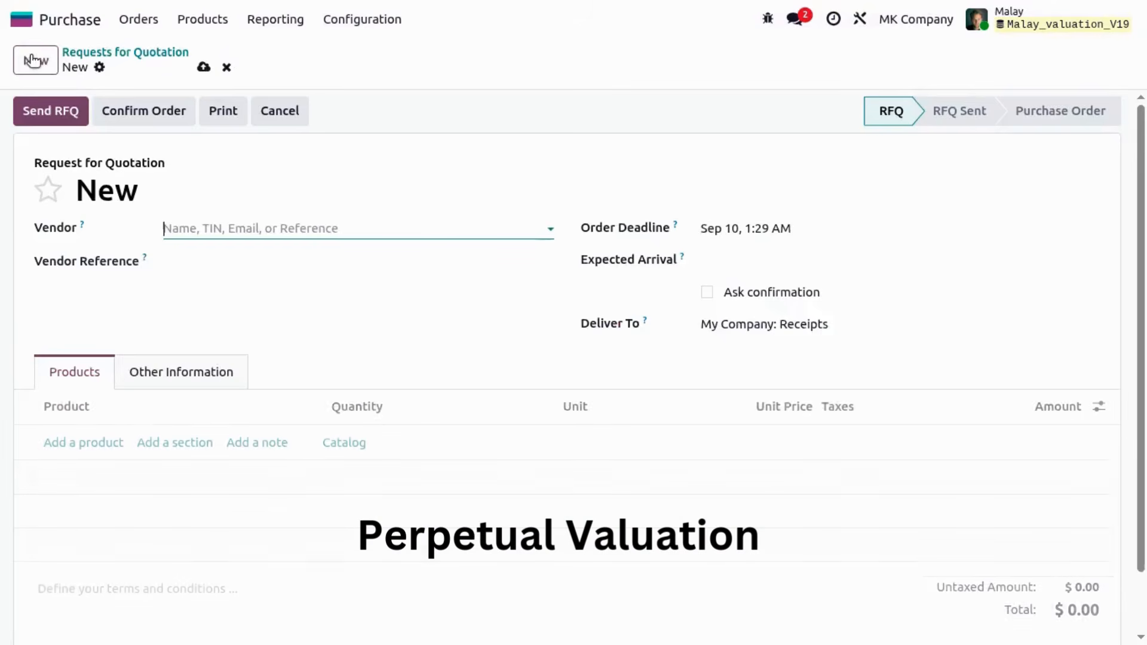
{"action": "left_click", "coordinate": [219, 259]}
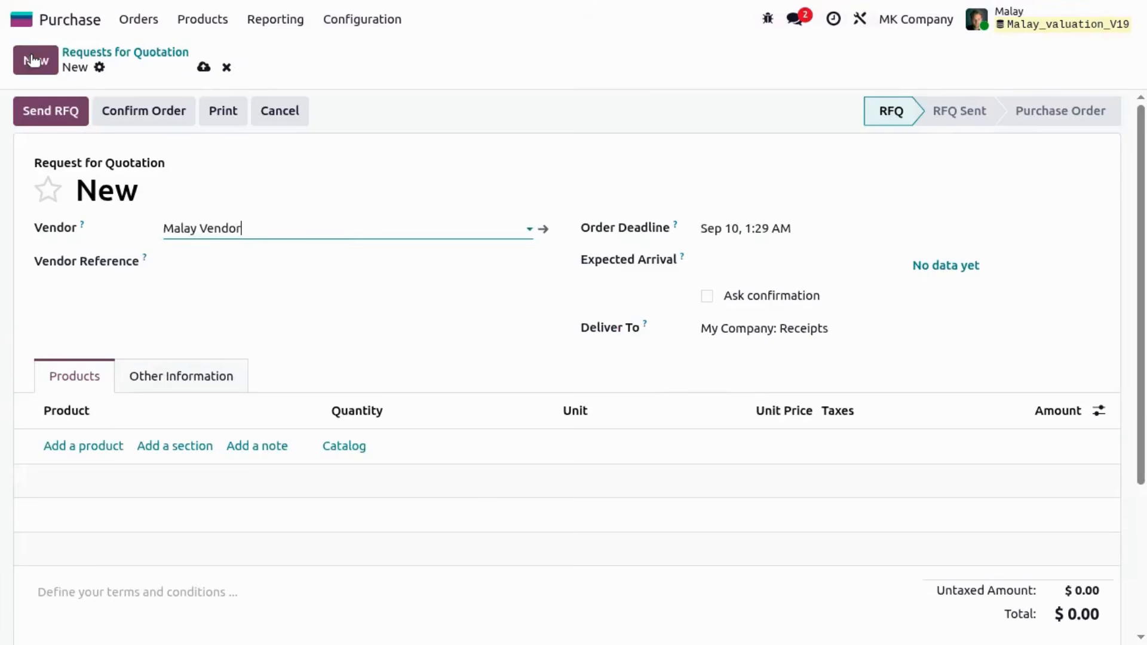
{"action": "left_click", "coordinate": [81, 455]}
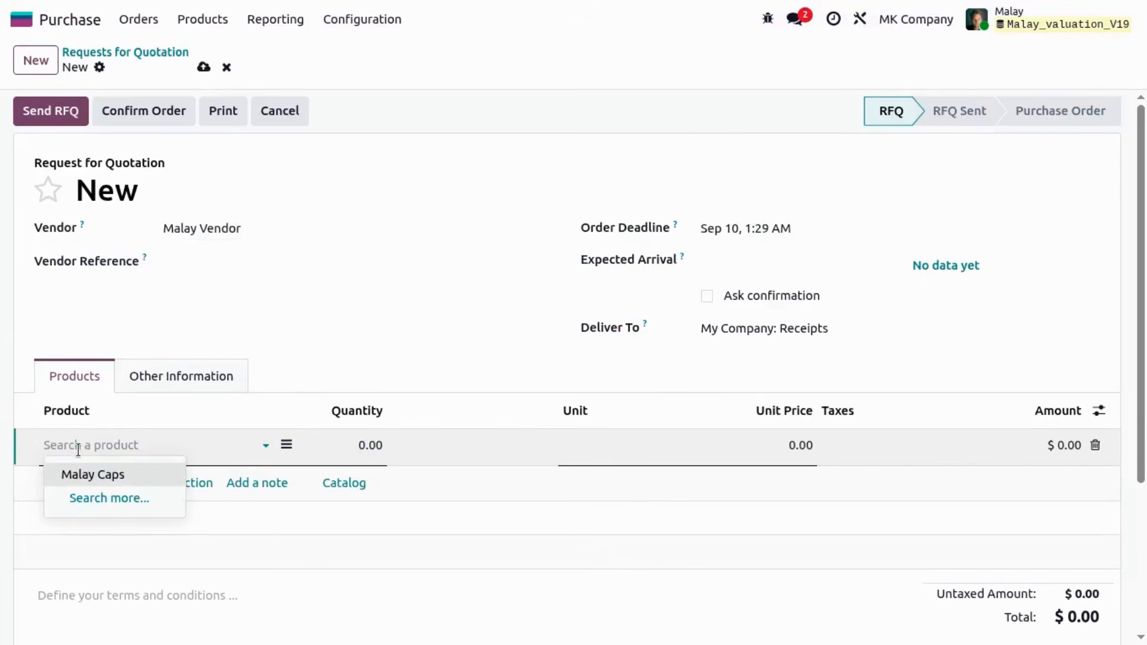
{"action": "left_click", "coordinate": [128, 468]}
{"action": "key", "text": "Tab"}
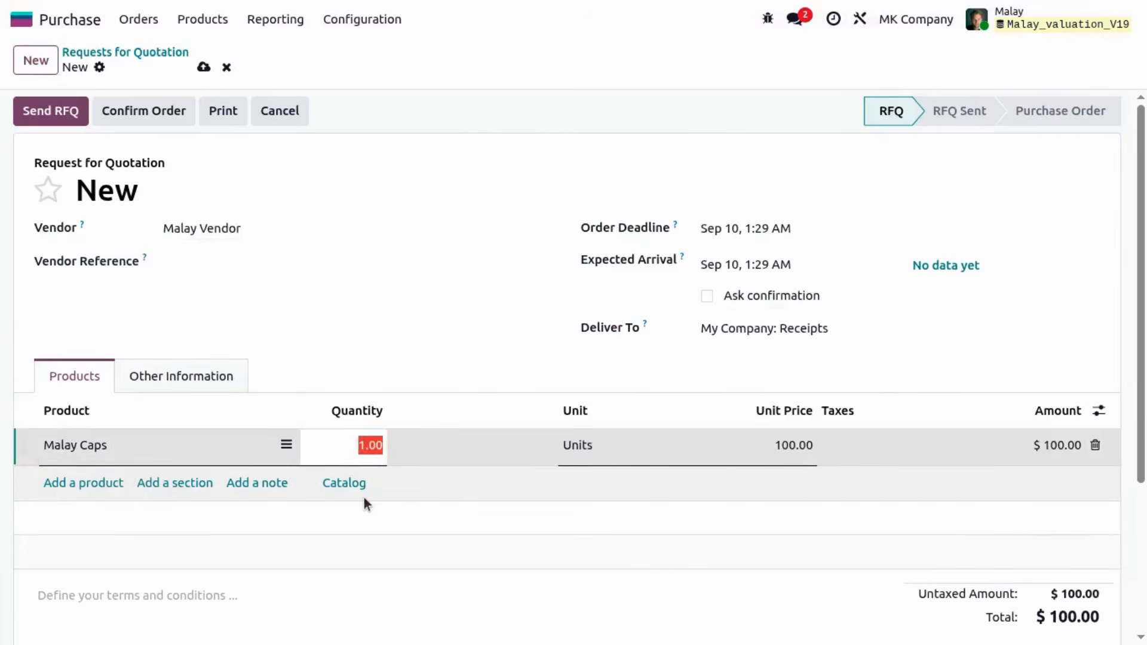
{"action": "type", "text": "10"}
{"action": "key", "text": "Tab"}
{"action": "key", "text": "Tab"}
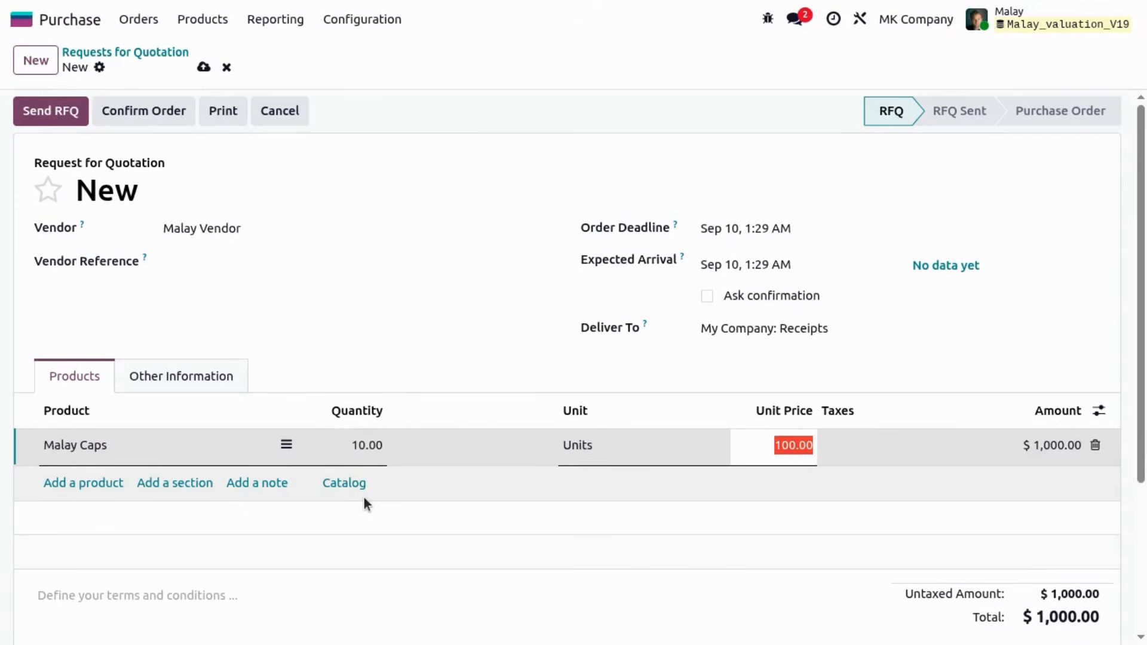
{"action": "left_click", "coordinate": [203, 67]}
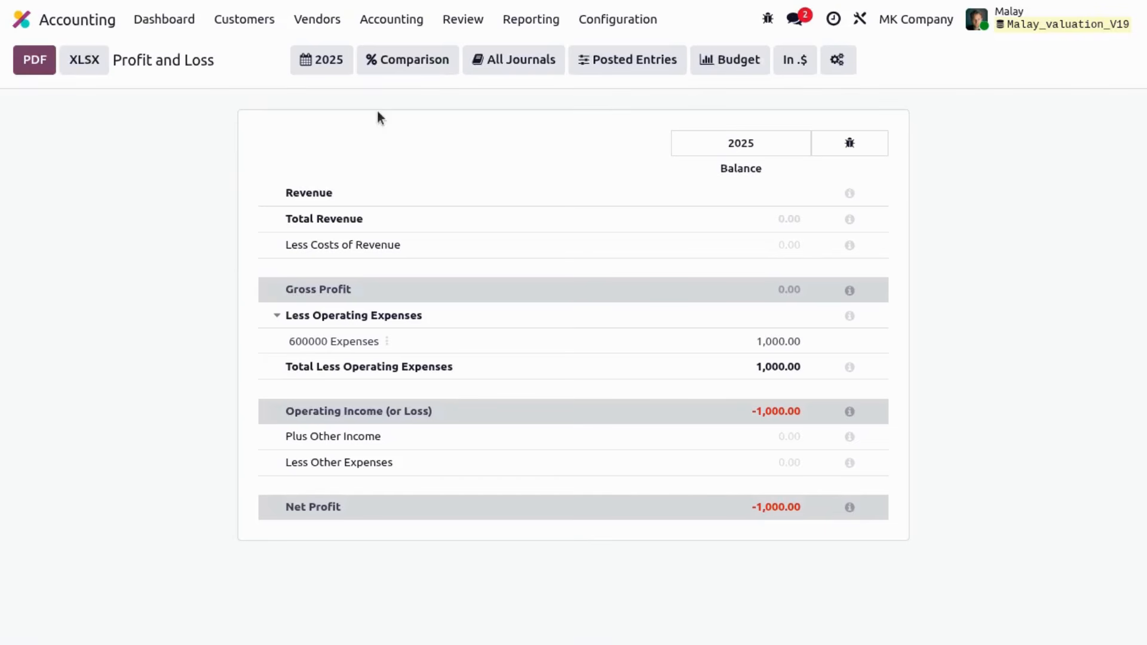
Step: Open the Inventory Valuation report in Accounting to check the stock value before receiving the goods
{"action": "left_click", "coordinate": [480, 23]}
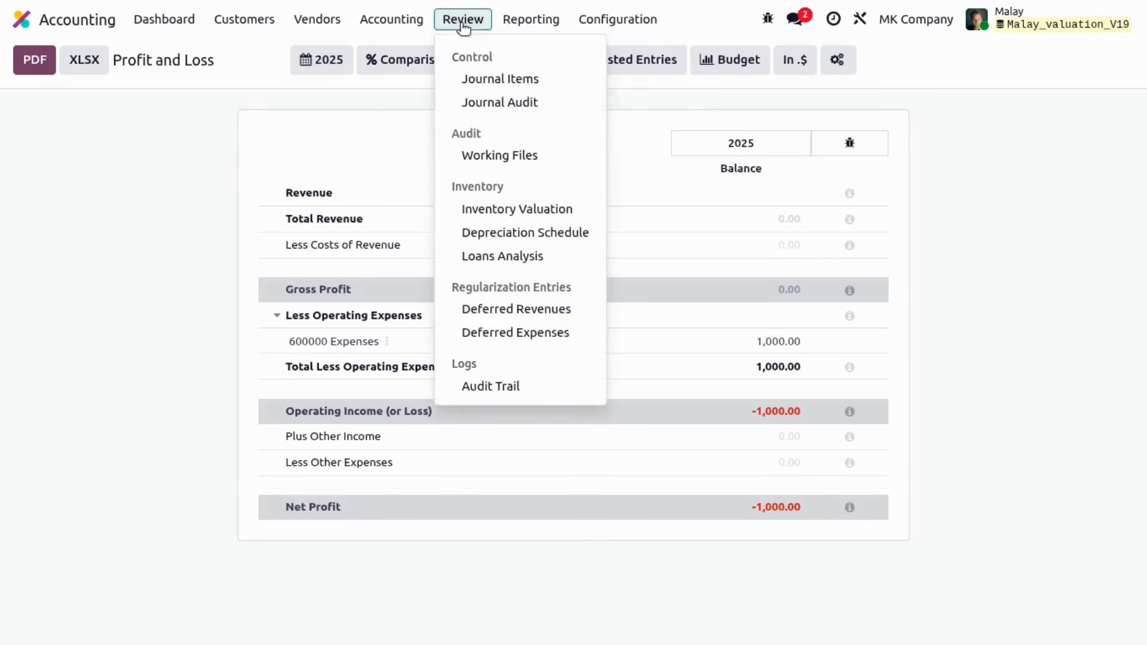
{"action": "left_click", "coordinate": [508, 217]}
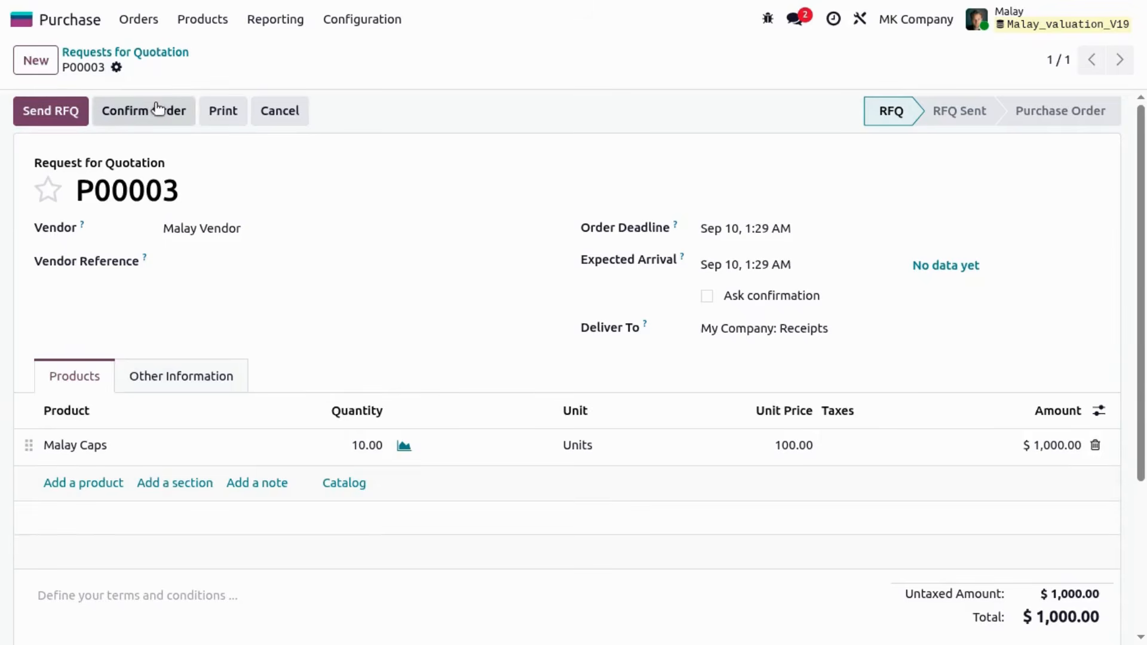
Step: Confirm the Malay Caps purchase order, receive the products and validate the receipt
{"action": "left_click", "coordinate": [157, 108]}
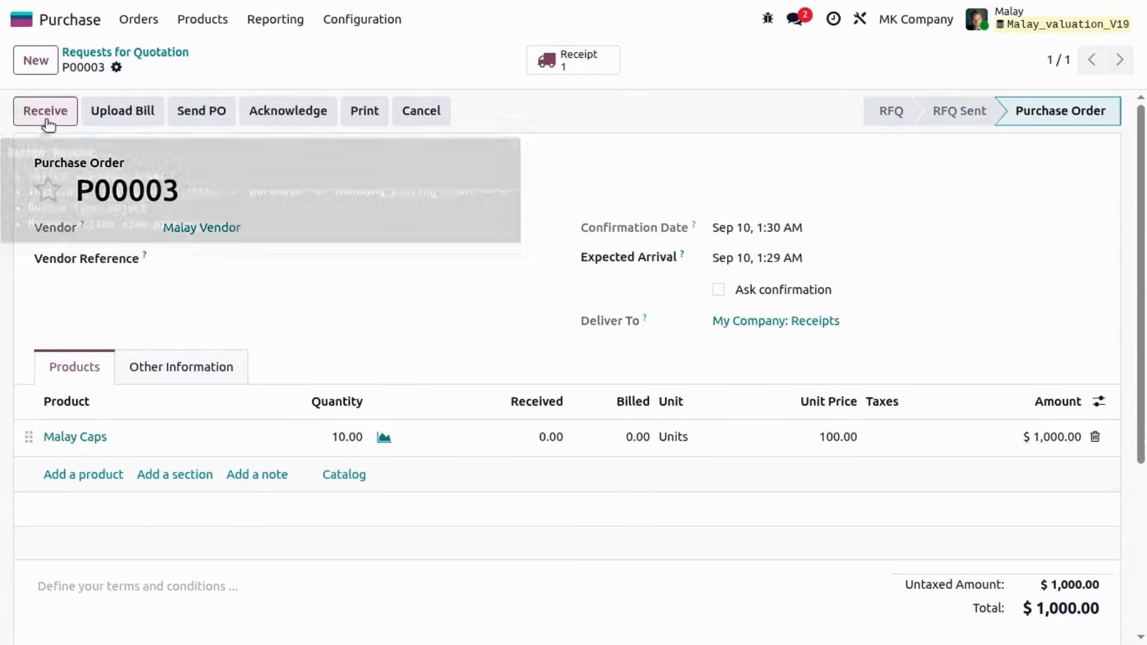
{"action": "left_click", "coordinate": [45, 116]}
{"action": "left_click", "coordinate": [46, 120]}
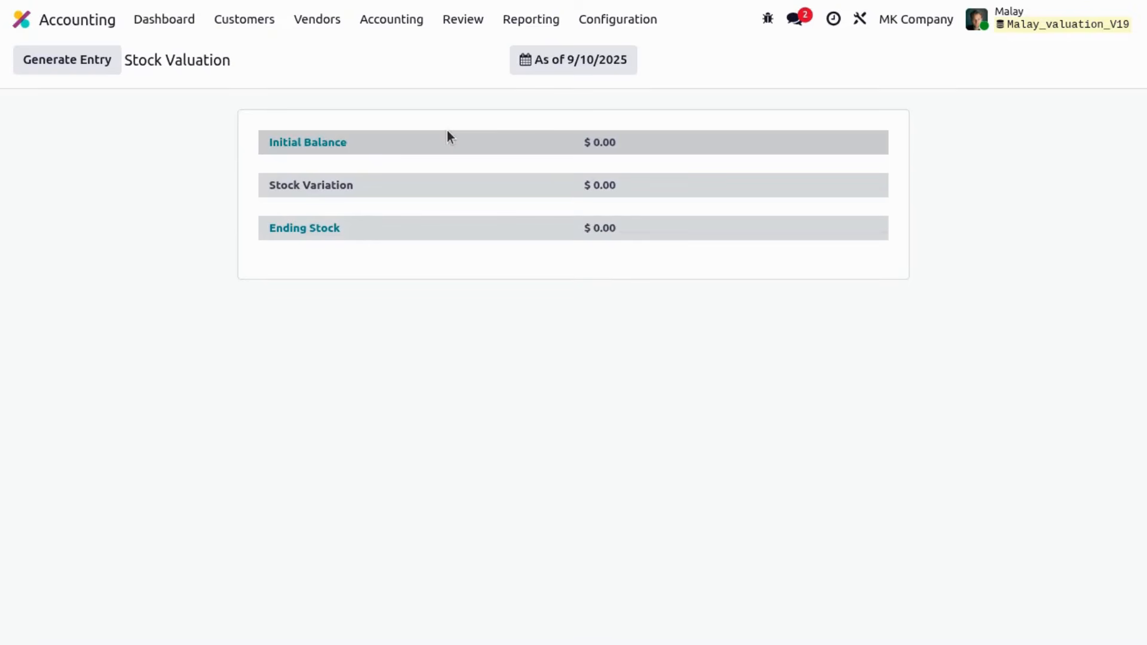
Step: Refresh the Stock Valuation report and examine the accounts under Stock Variation
{"action": "key", "text": "F5"}
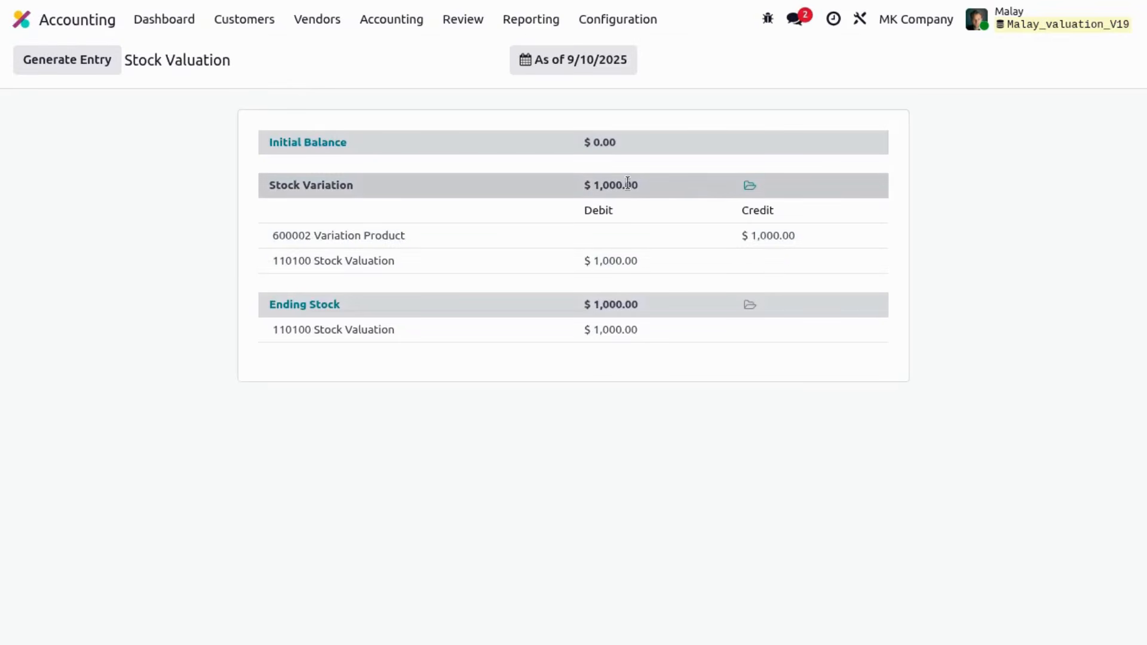
{"action": "triple_click", "coordinate": [341, 231]}
{"action": "left_click", "coordinate": [182, 272]}
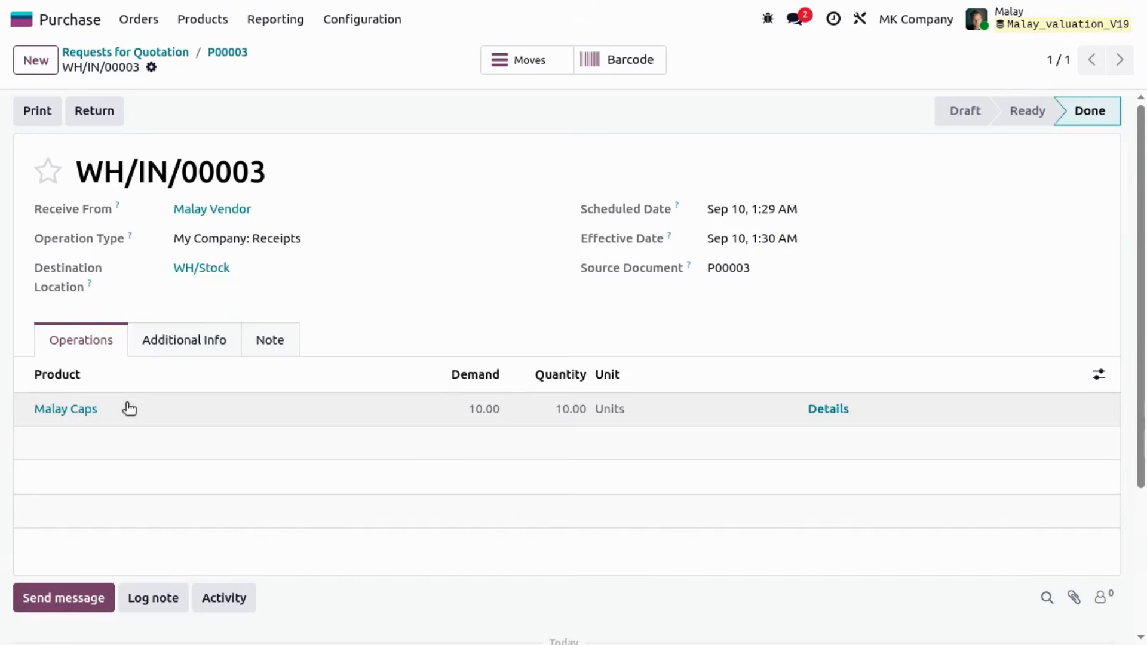
Step: Create a vendor bill from the Malay Caps purchase order, check its journal items and confirm it
{"action": "left_click", "coordinate": [147, 27]}
{"action": "left_click", "coordinate": [175, 78]}
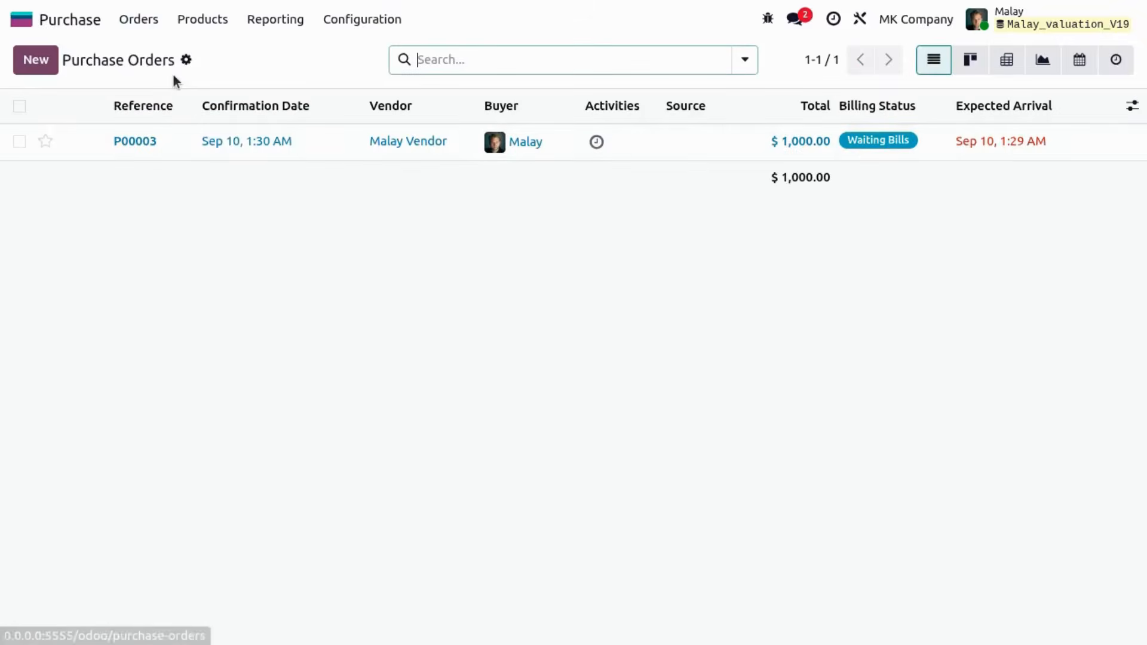
{"action": "left_click", "coordinate": [19, 143]}
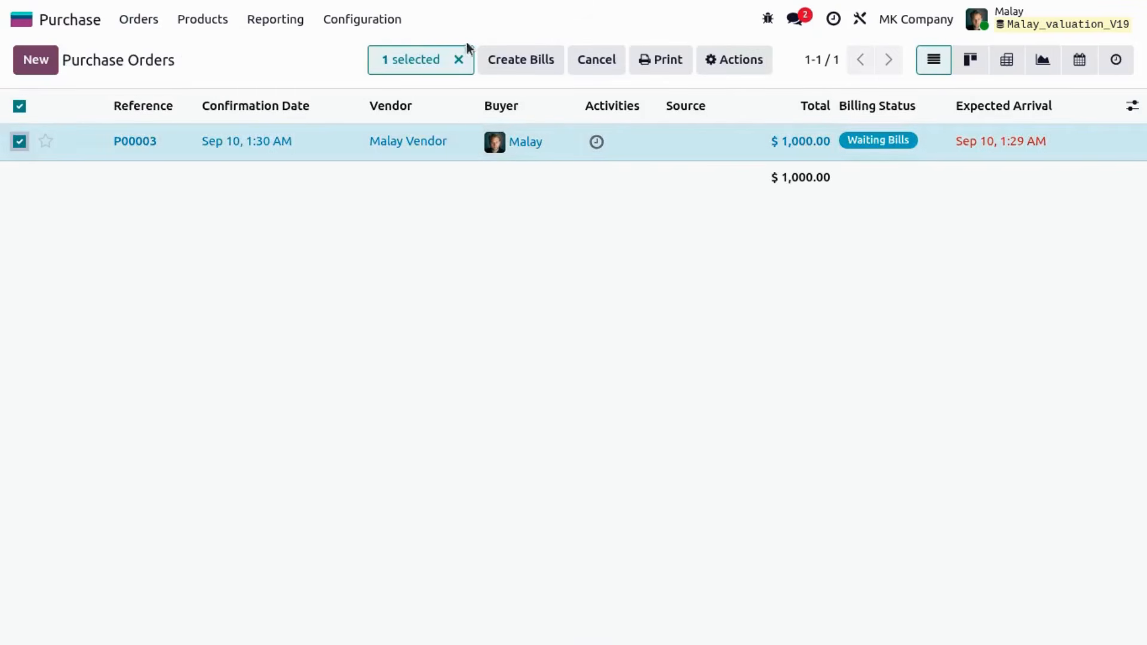
{"action": "left_click", "coordinate": [523, 67]}
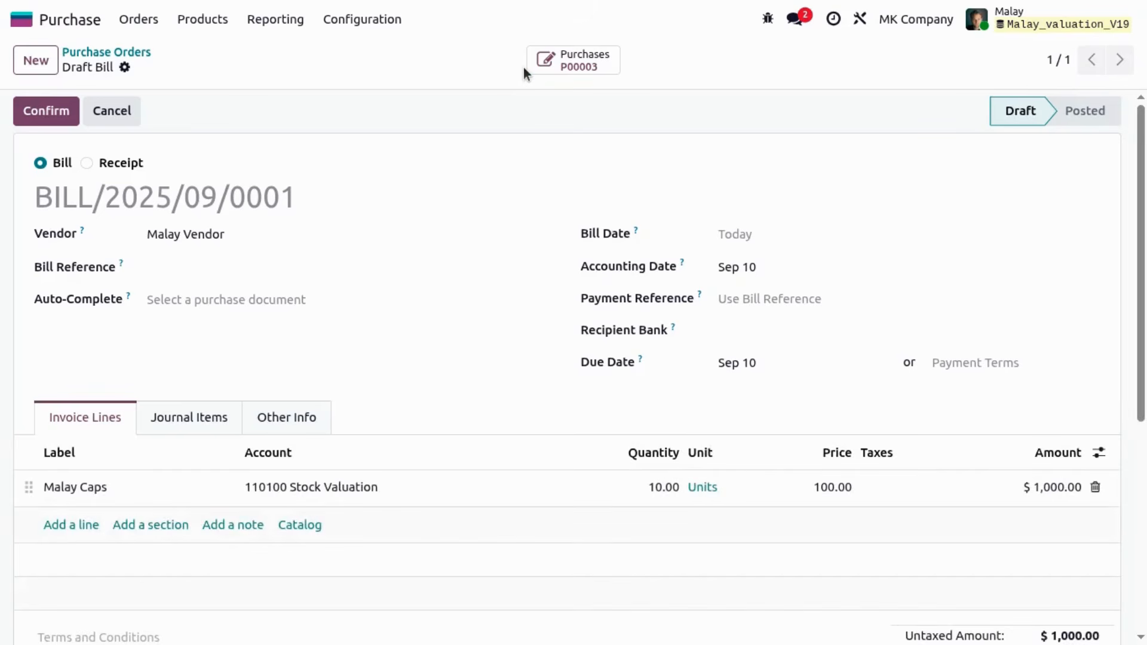
{"action": "left_click", "coordinate": [186, 412]}
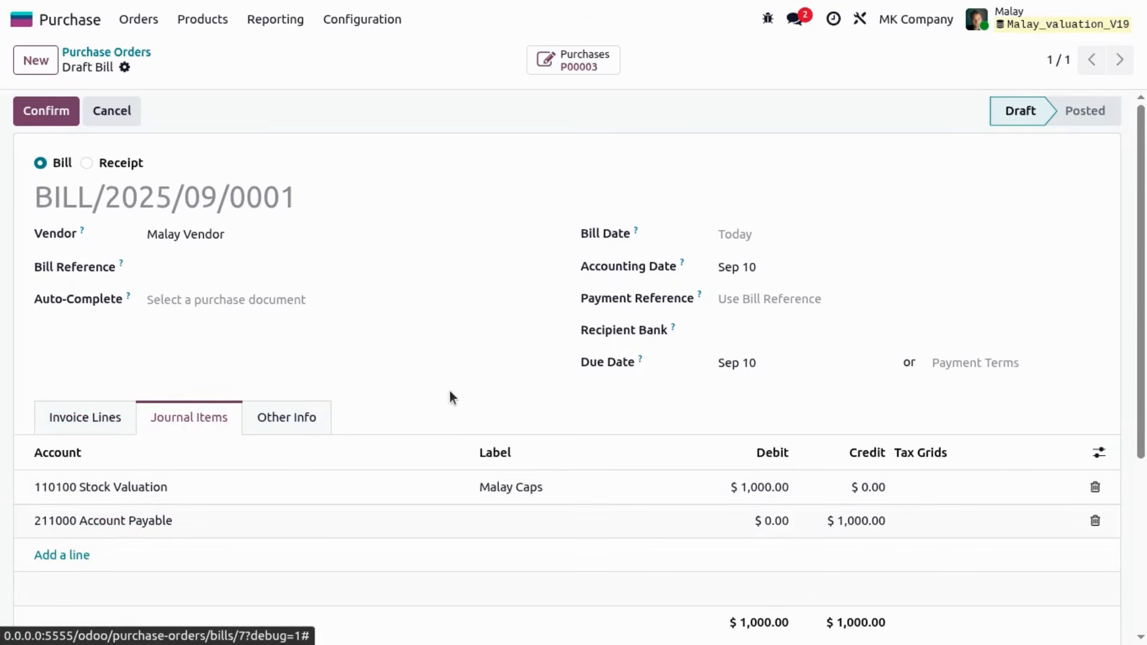
{"action": "left_click", "coordinate": [44, 119]}
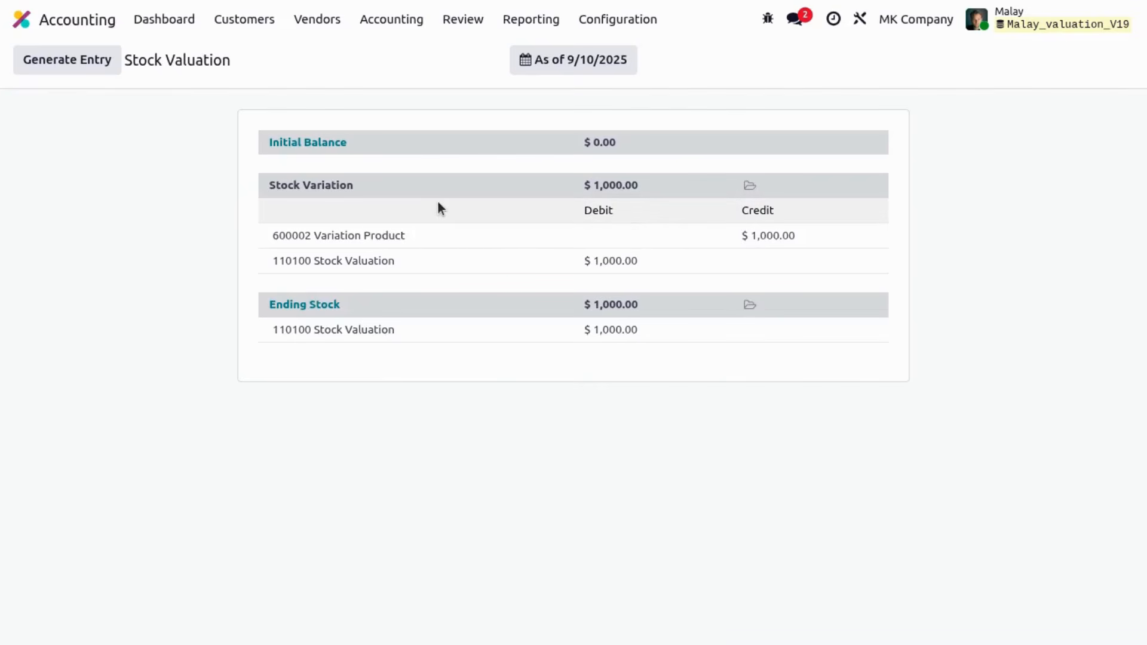
Step: Refresh the Stock Valuation report and review the assets, liabilities and equity in the Balance Sheet
{"action": "key", "text": "F5"}
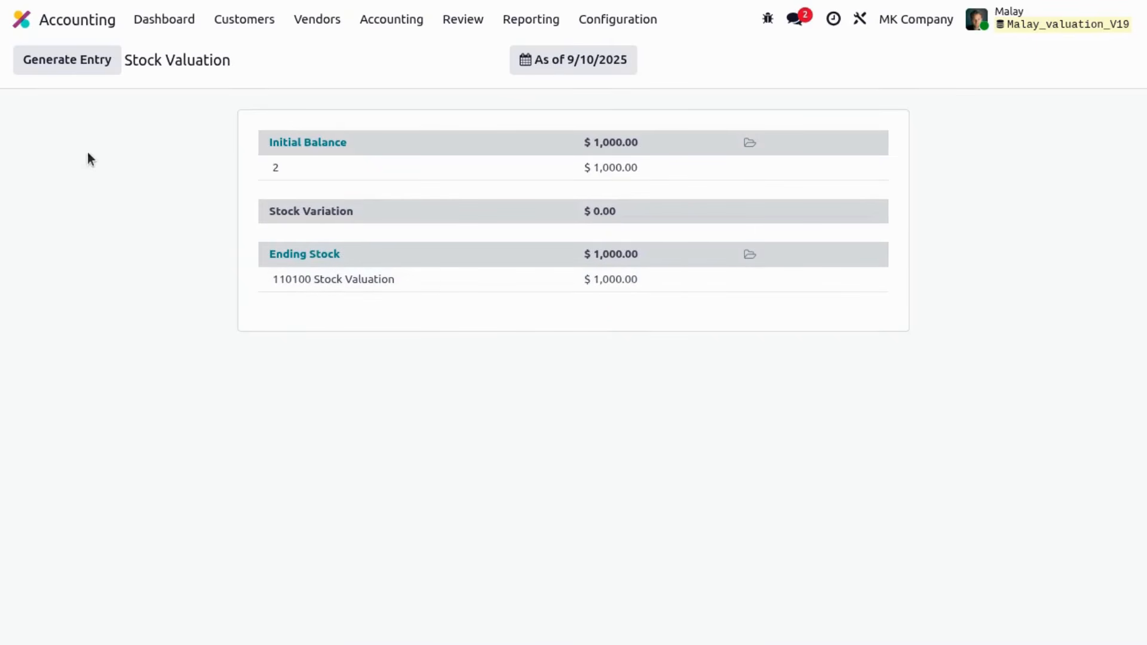
{"action": "left_click", "coordinate": [517, 17]}
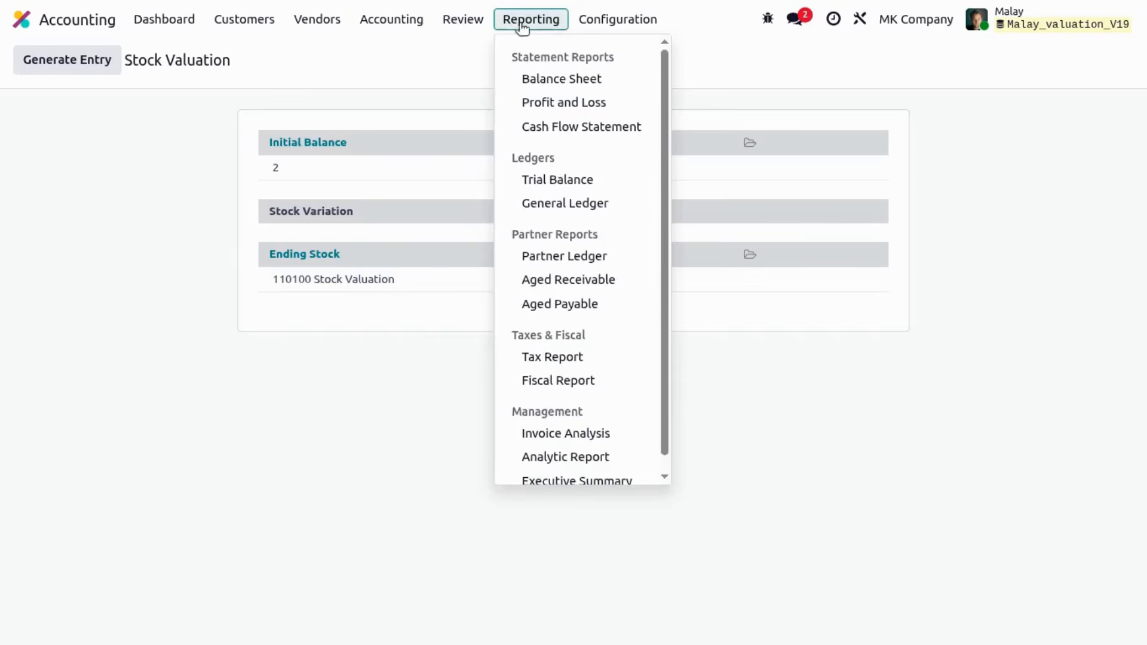
{"action": "left_click", "coordinate": [541, 78]}
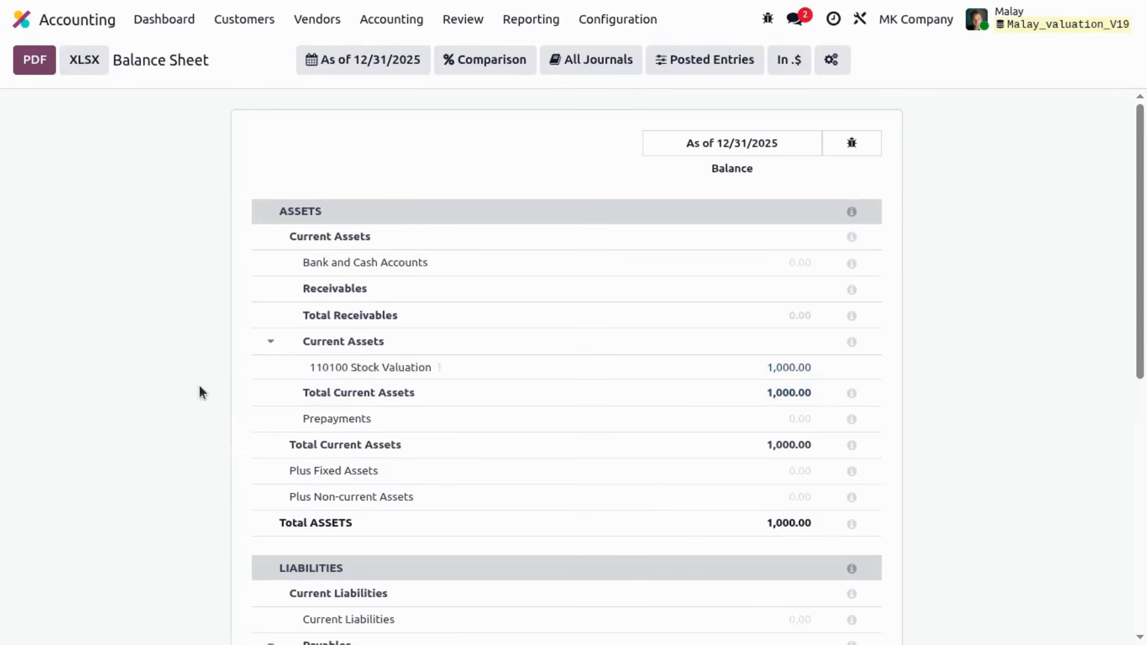
{"action": "scroll", "coordinate": [199, 386], "scroll_direction": "down", "scroll_amount": 2}
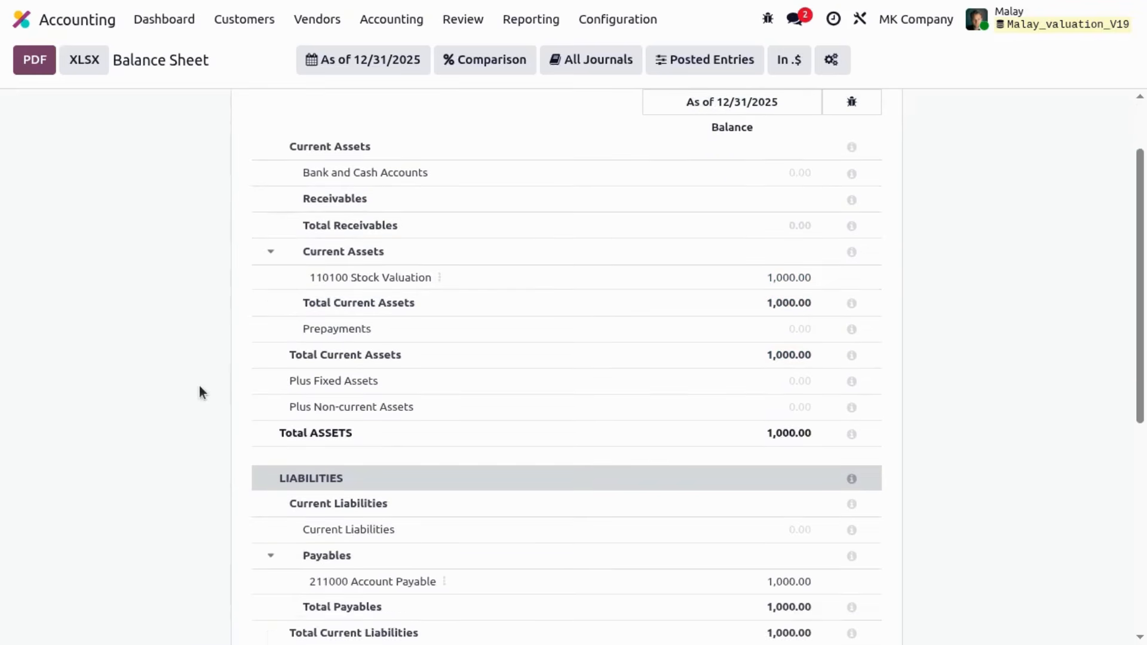
{"action": "scroll", "coordinate": [199, 387], "scroll_direction": "down", "scroll_amount": 4}
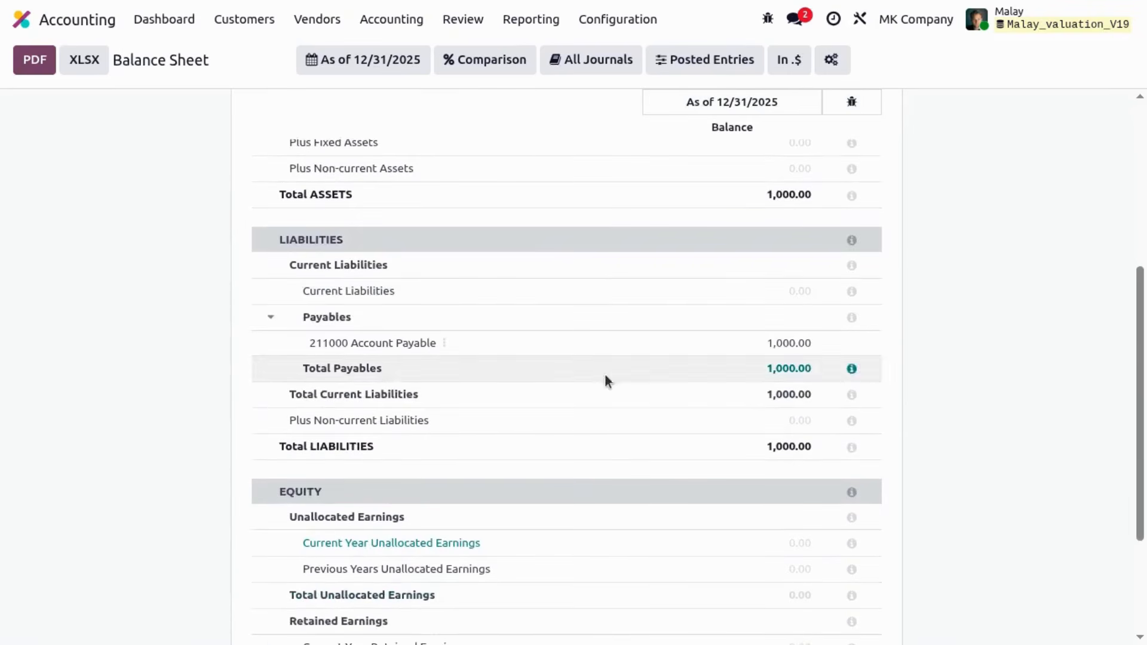
{"action": "scroll", "coordinate": [203, 412], "scroll_direction": "up", "scroll_amount": 6}
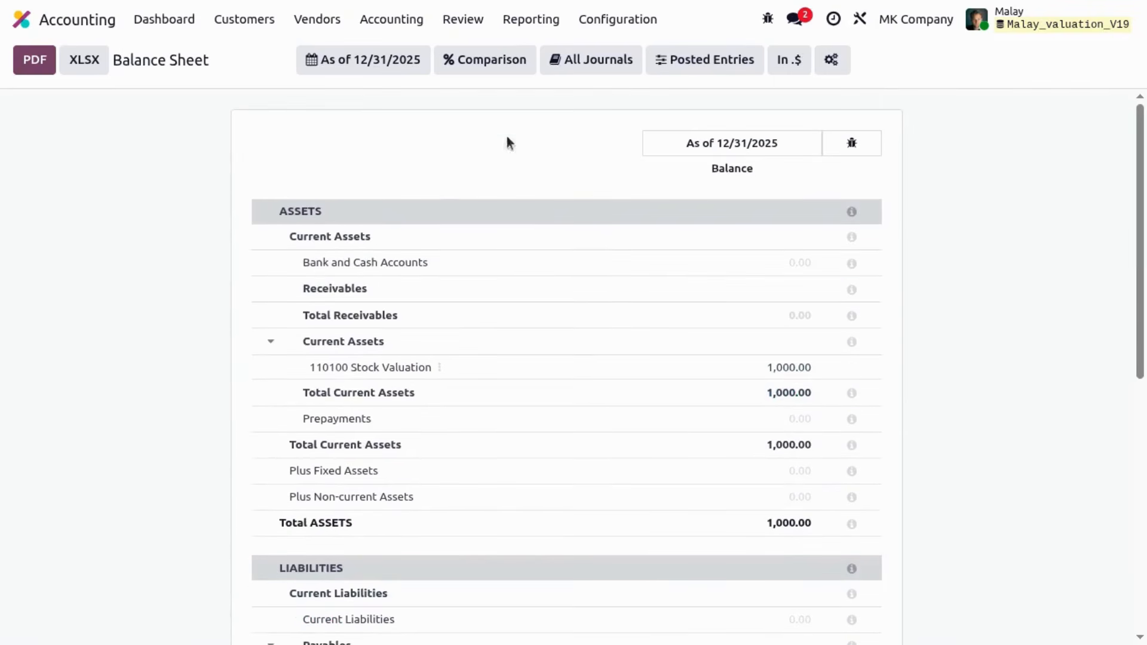
Step: Check the Profit and Loss report and return to the Balance Sheet
{"action": "left_click", "coordinate": [519, 20]}
{"action": "left_click", "coordinate": [561, 102]}
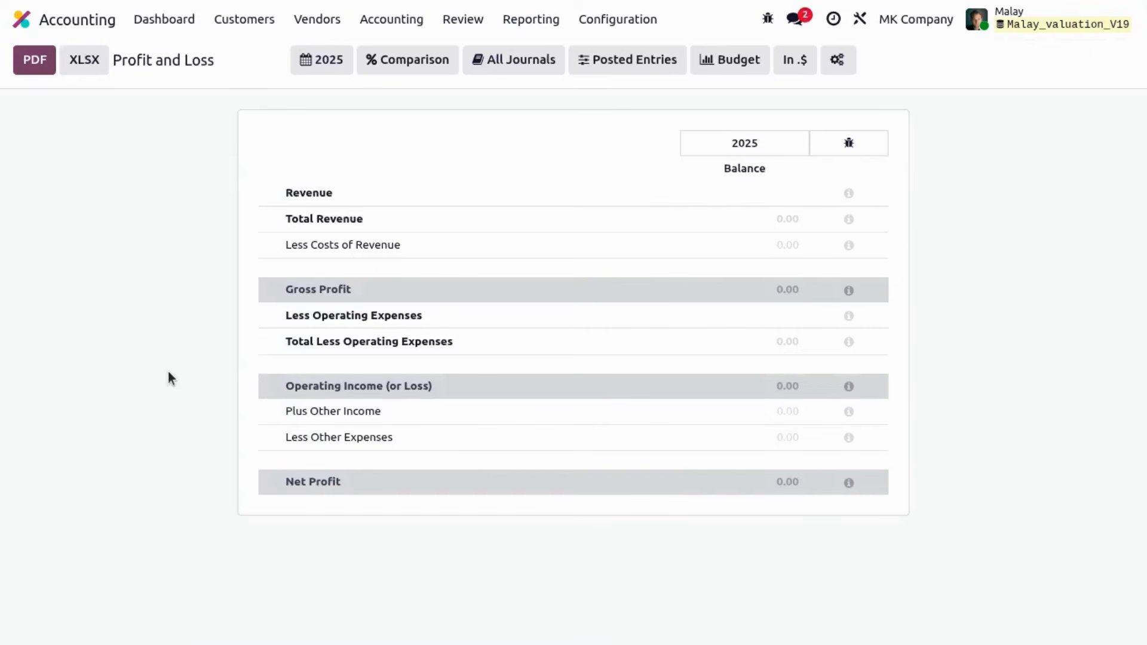
{"action": "left_click", "coordinate": [529, 21]}
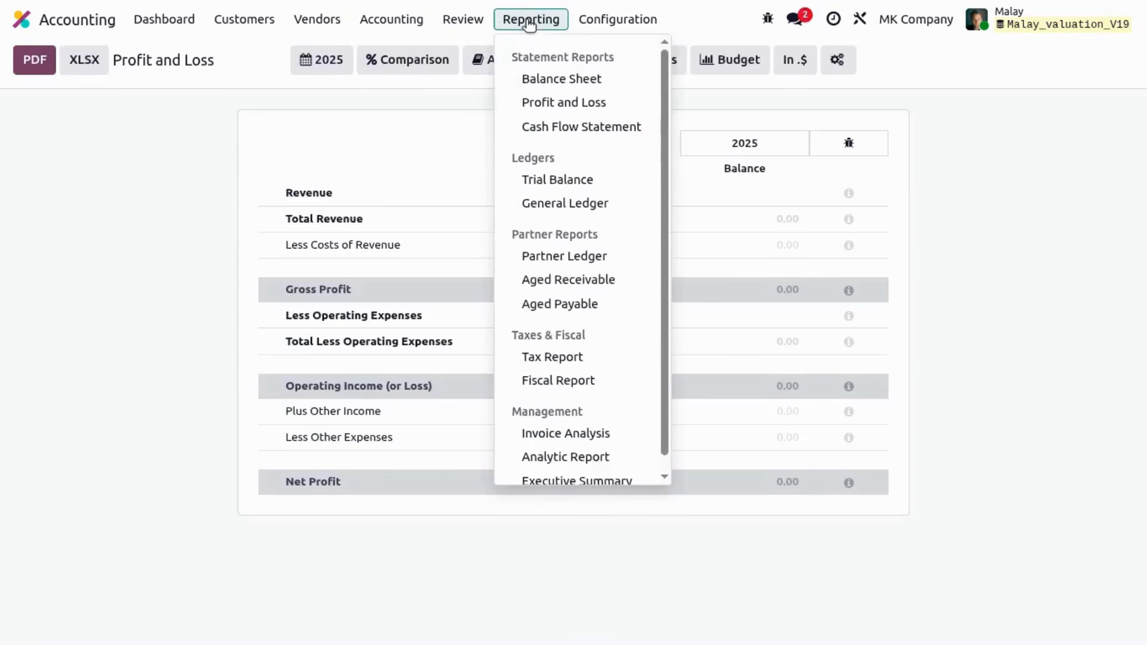
{"action": "left_click", "coordinate": [530, 80]}
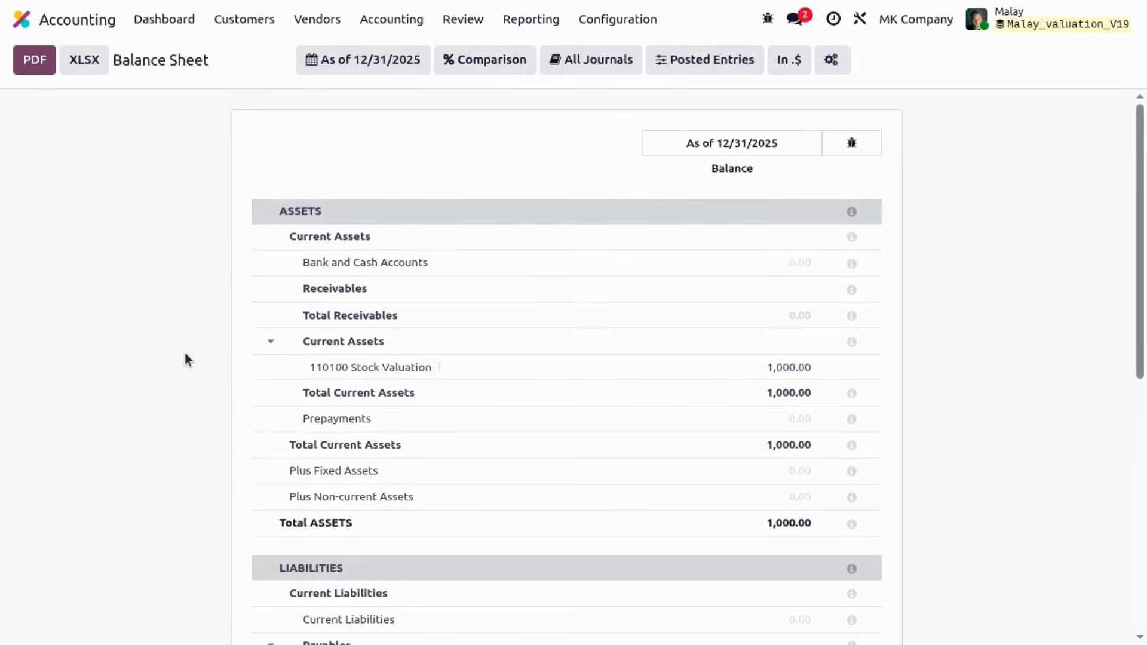
Step: Create and save a quotation in Sales for Malay Pvt. Ltd. with one Malay Caps at a unit price of 300
{"action": "left_click", "coordinate": [22, 19]}
{"action": "left_click", "coordinate": [375, 122]}
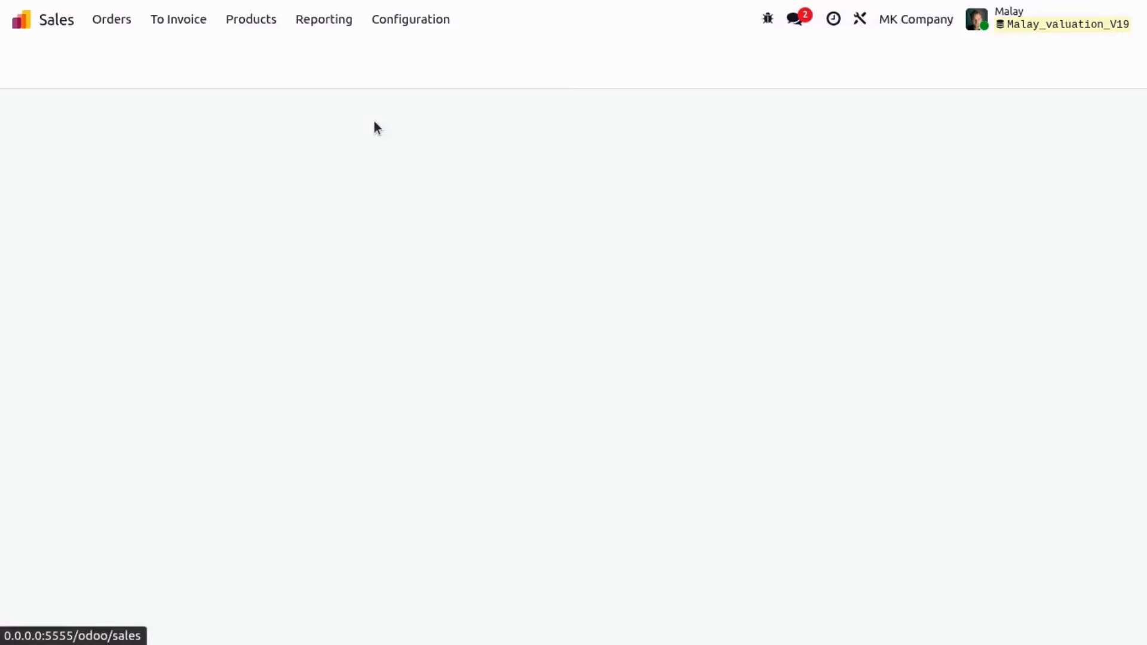
{"action": "left_click", "coordinate": [25, 61]}
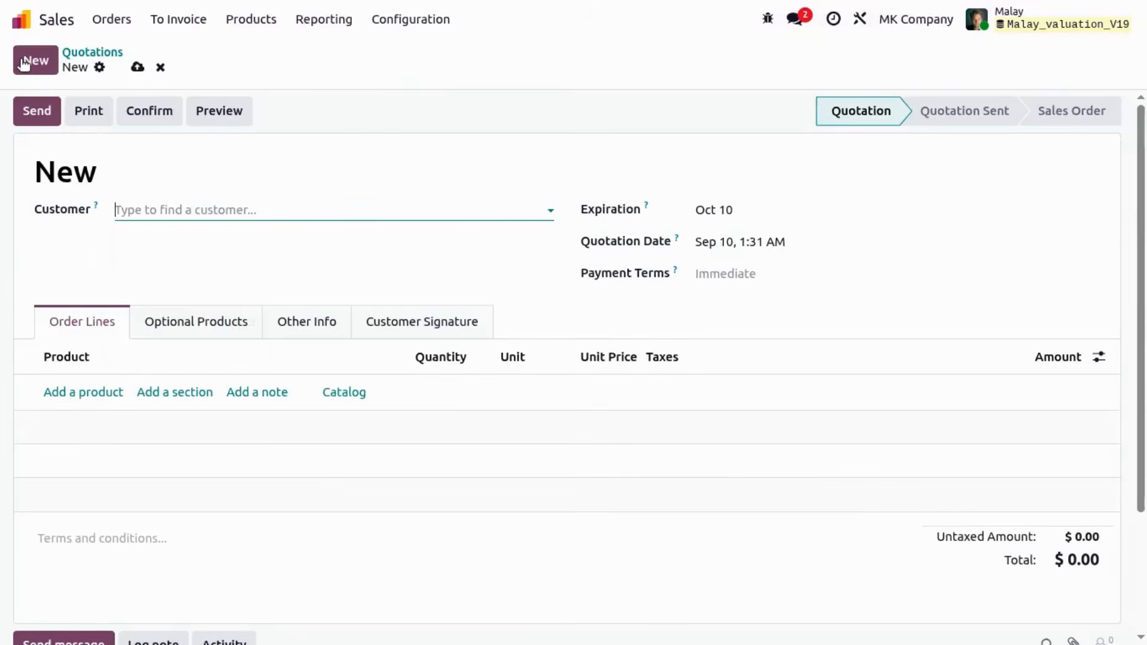
{"action": "key", "text": "Return"}
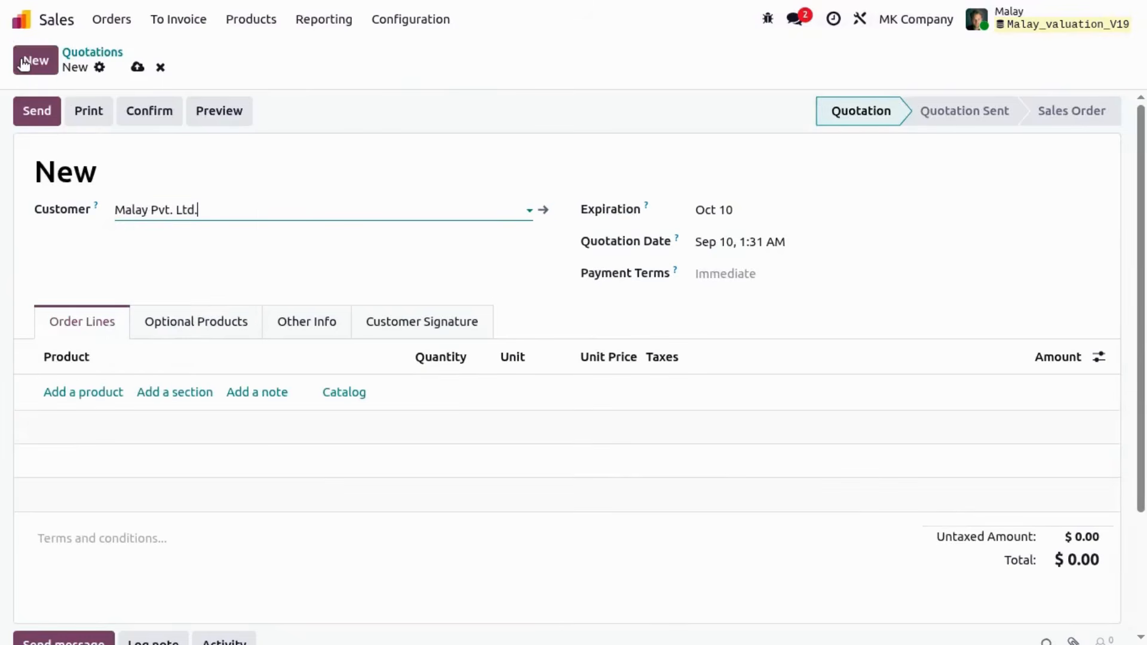
{"action": "left_click", "coordinate": [94, 396]}
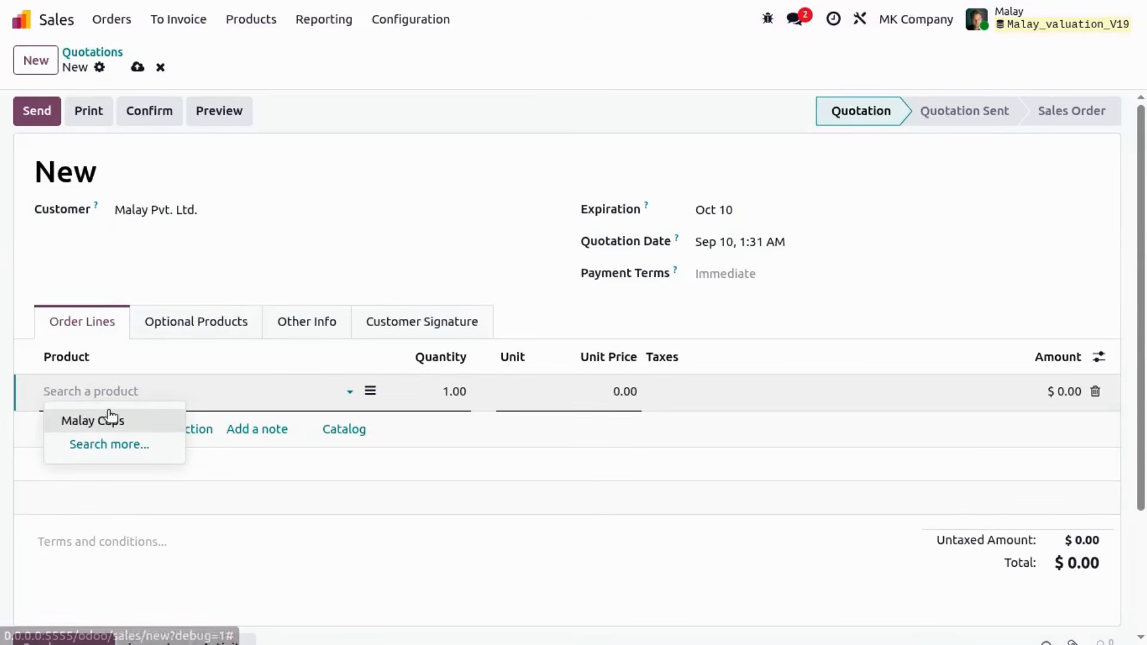
{"action": "left_click", "coordinate": [134, 430]}
{"action": "key", "text": "Tab"}
{"action": "key", "text": "Tab"}
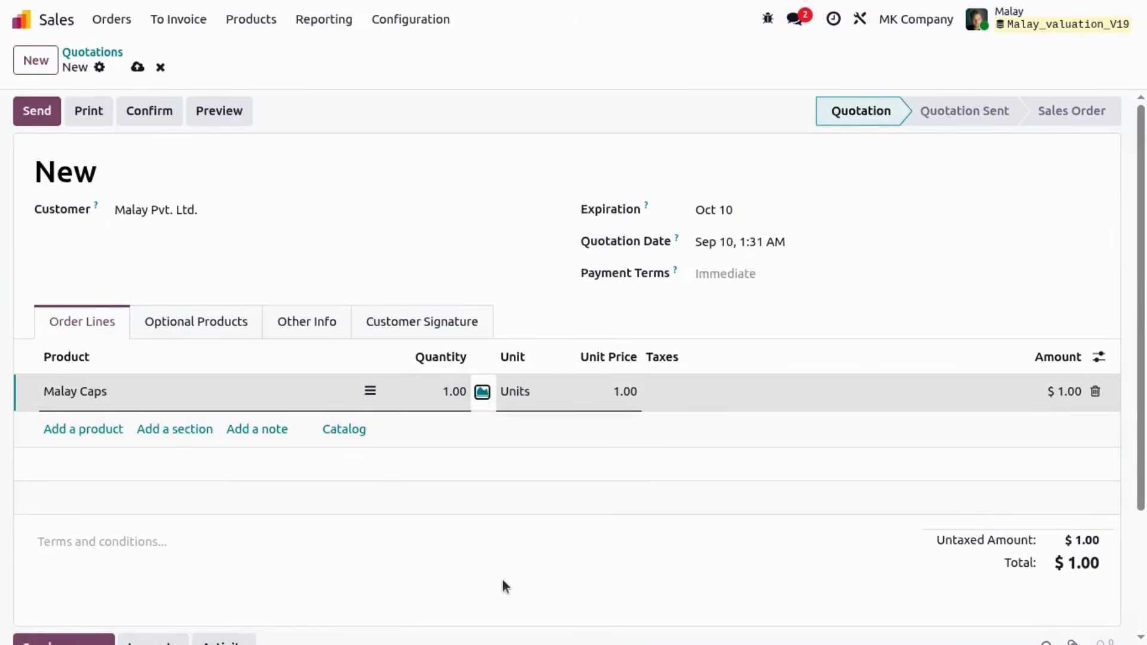
{"action": "key", "text": "Tab"}
{"action": "type", "text": "300"}
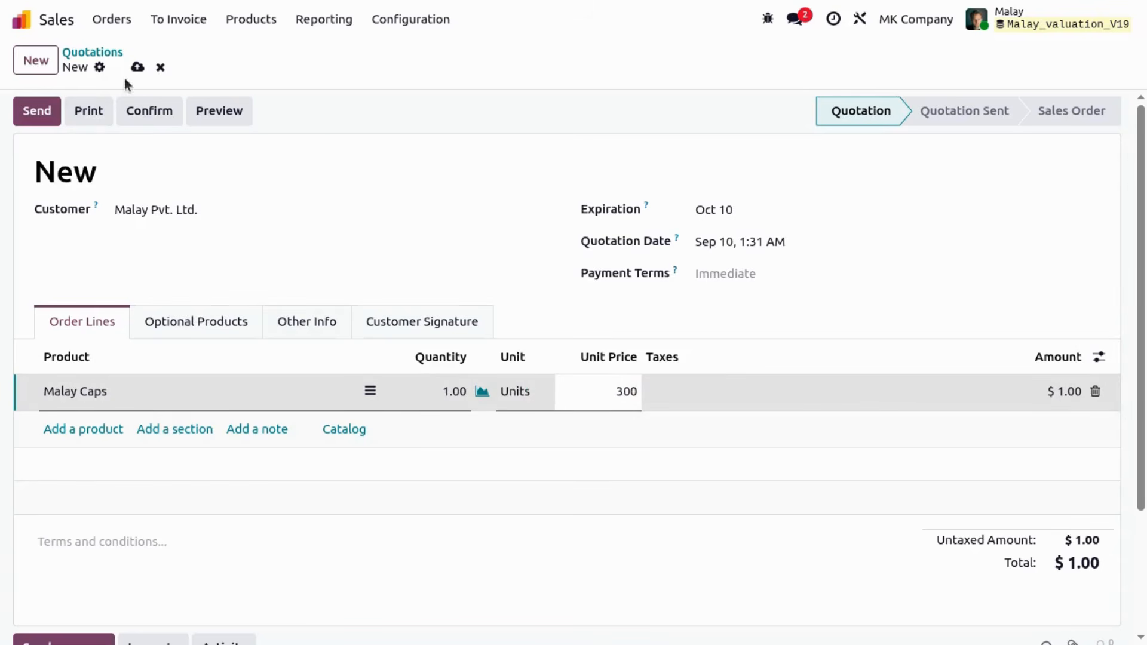
{"action": "left_click", "coordinate": [136, 68]}
Step: Confirm the Malay Pvt. Ltd. quotation and validate its delivery of one Malay Caps
{"action": "left_click", "coordinate": [149, 111]}
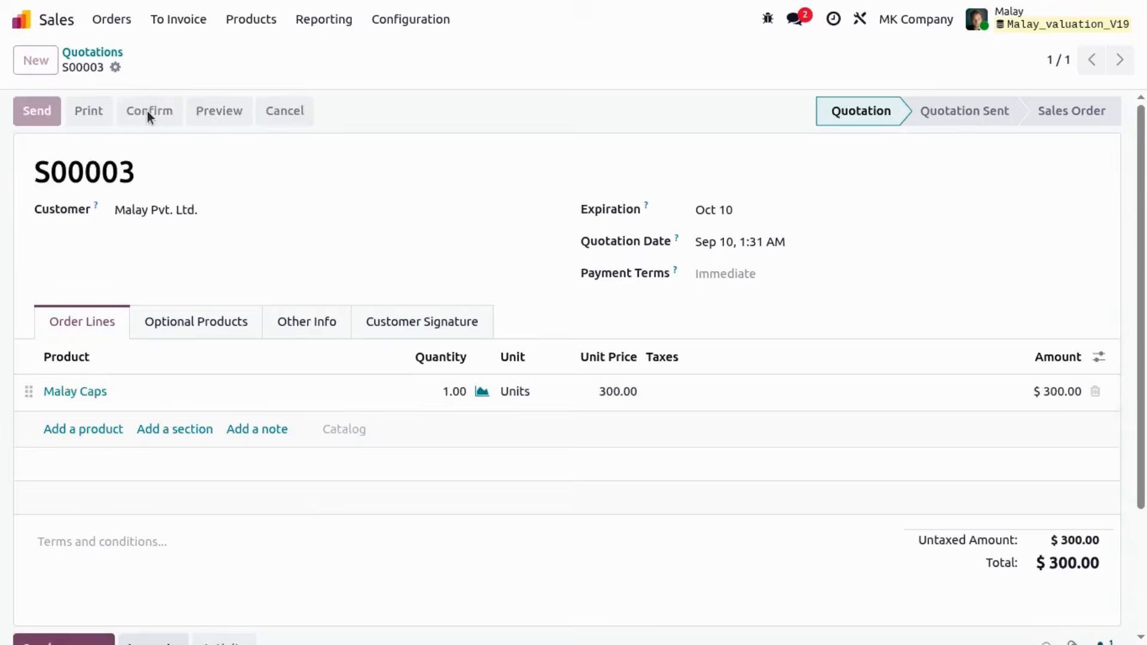
{"action": "left_click", "coordinate": [593, 60]}
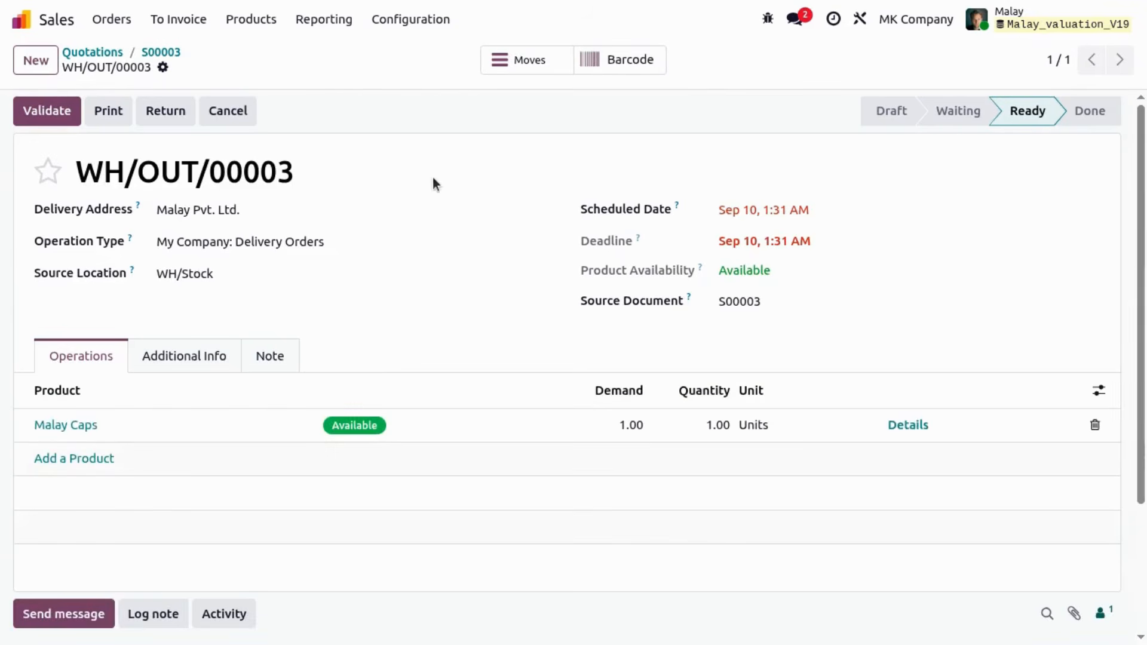
{"action": "left_click", "coordinate": [55, 116]}
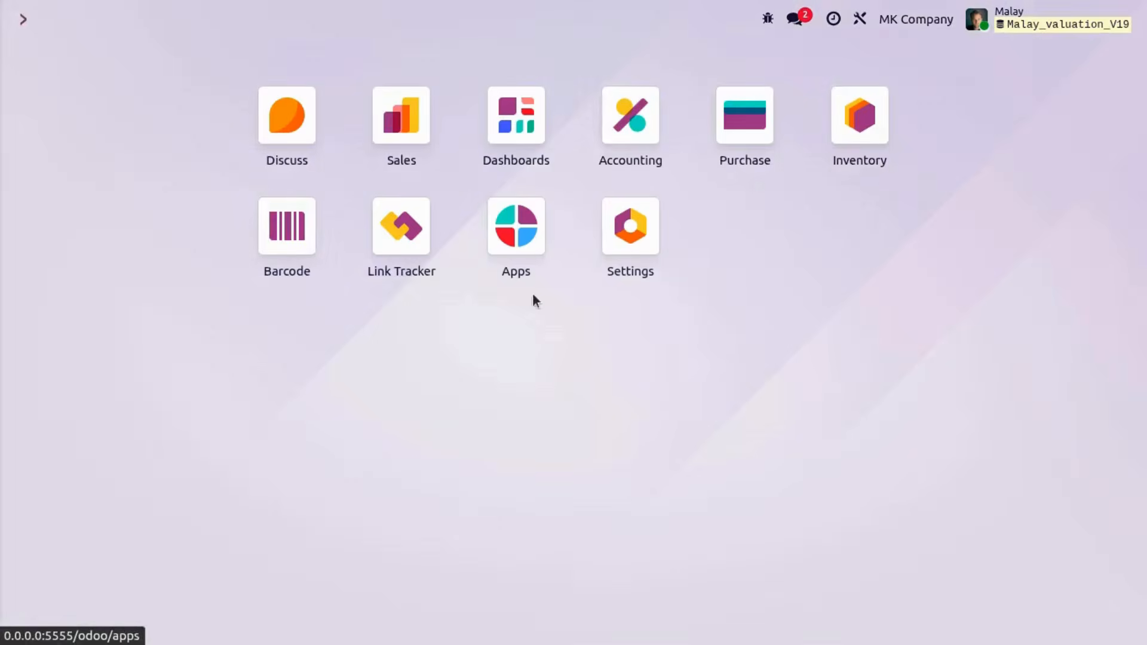
Step: Open the inventory valuation report in Accounting and check the stock variation after the delivery
{"action": "left_click", "coordinate": [647, 113]}
{"action": "left_click", "coordinate": [468, 20]}
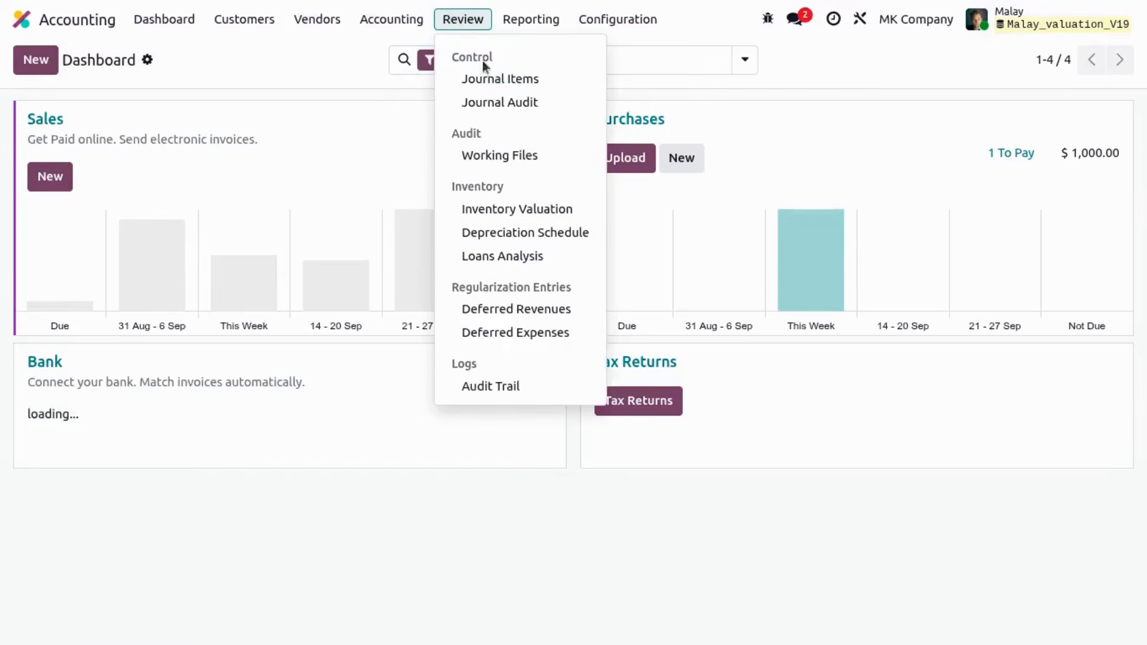
{"action": "left_click", "coordinate": [505, 209]}
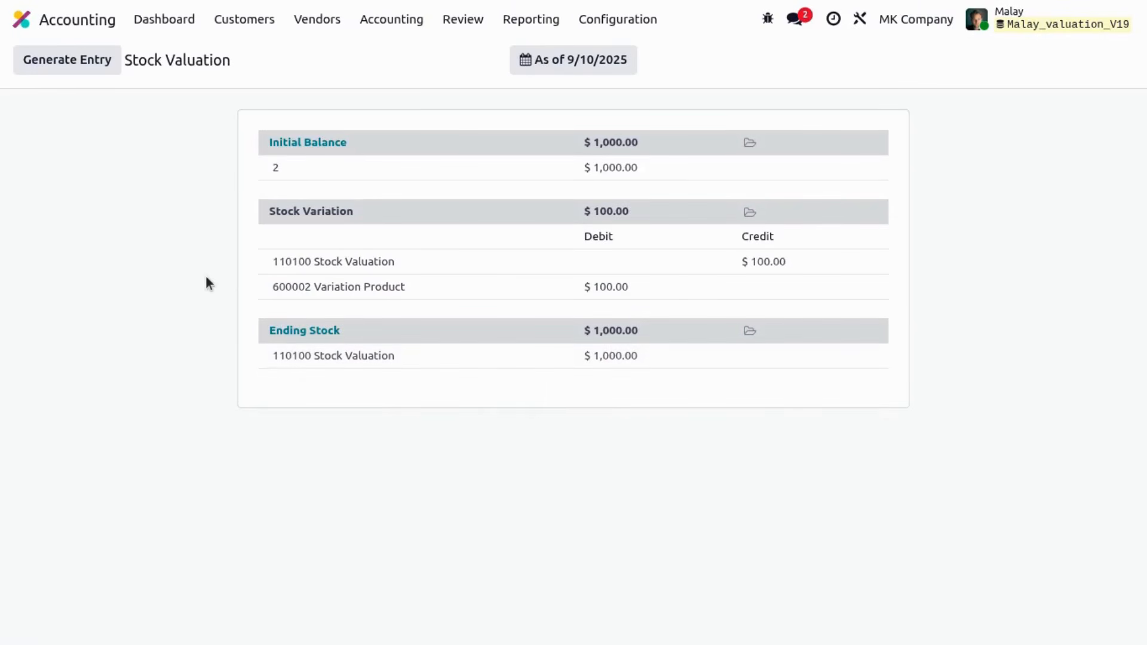
Step: Review the assets, liabilities and equity in the Balance Sheet, and check the Profit and Loss report
{"action": "left_click", "coordinate": [539, 21]}
{"action": "left_click", "coordinate": [554, 77]}
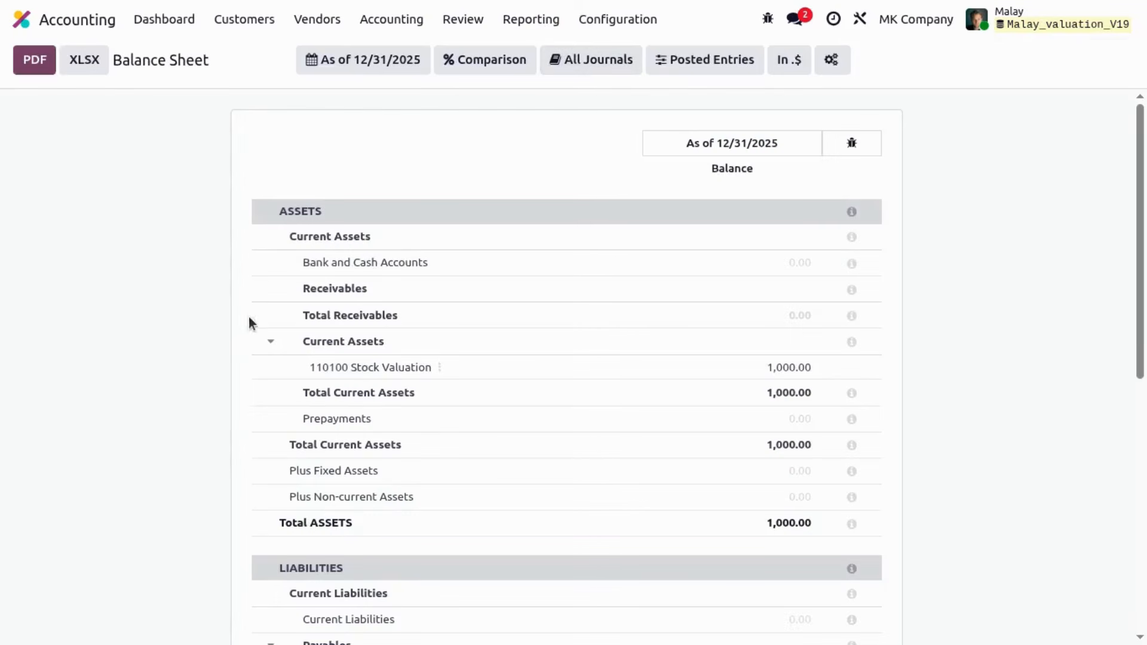
{"action": "scroll", "coordinate": [149, 363], "scroll_direction": "down", "scroll_amount": 8}
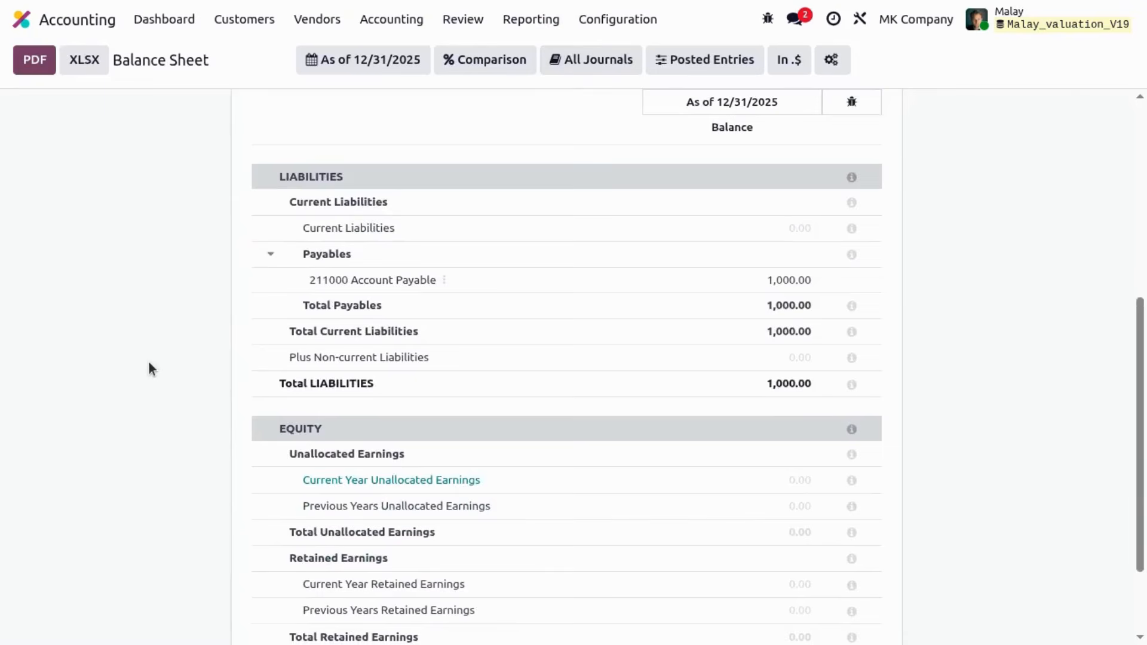
{"action": "scroll", "coordinate": [149, 362], "scroll_direction": "up", "scroll_amount": 8}
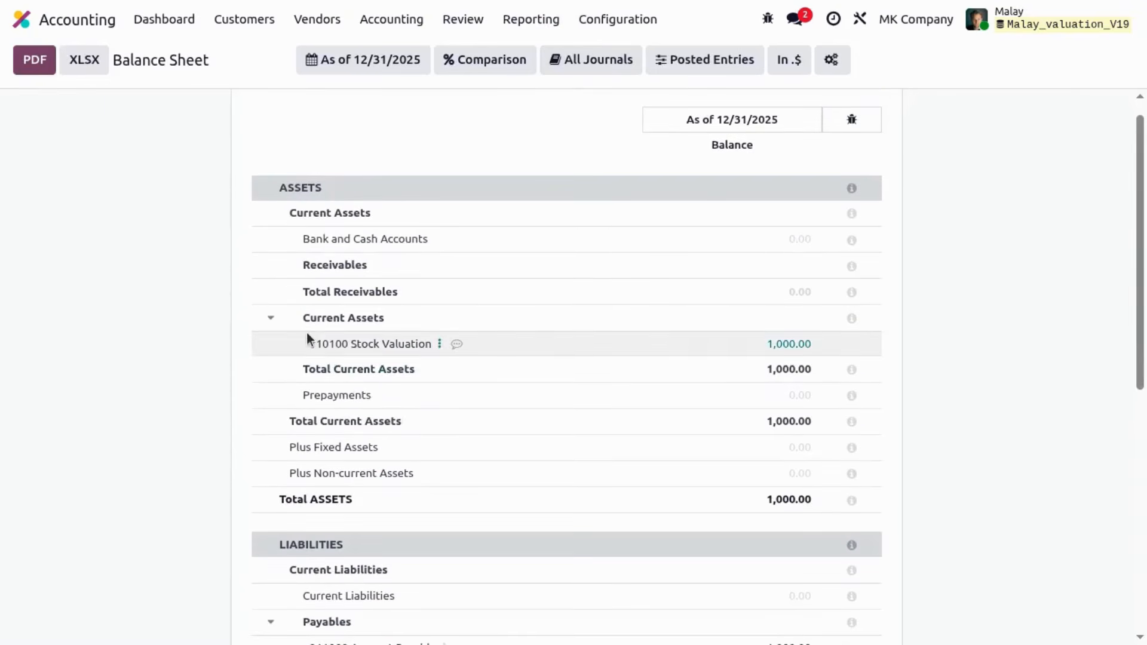
{"action": "left_click", "coordinate": [528, 19]}
{"action": "left_click", "coordinate": [565, 103]}
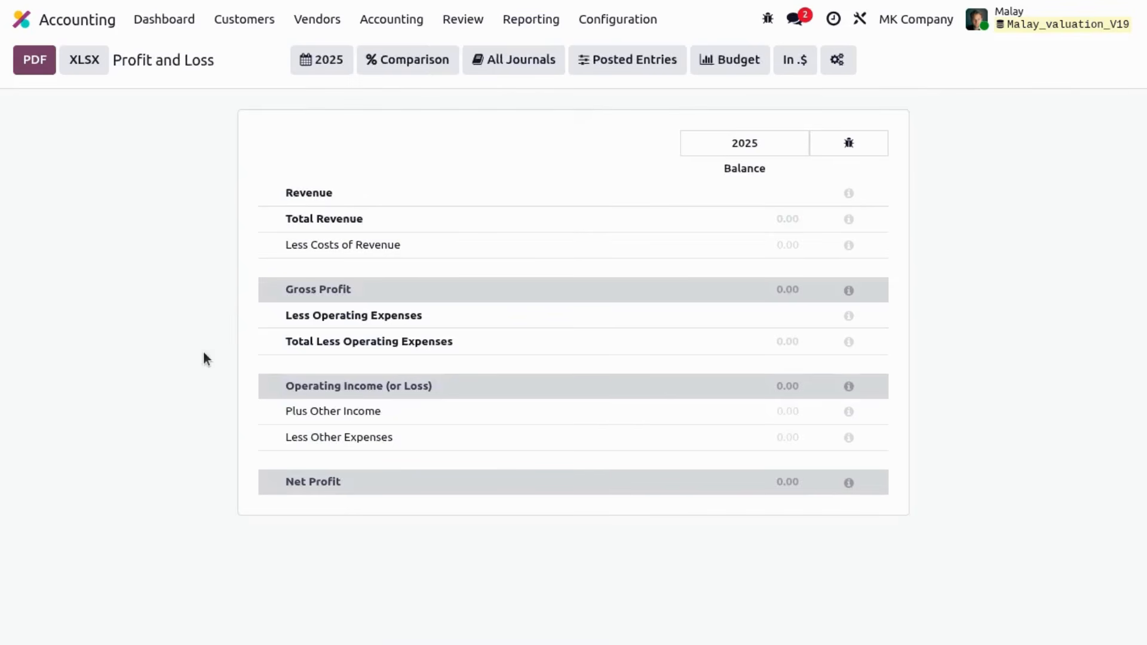
Step: Reopen sales order S00003 in Sales, check its delivery order and return to the sales order
{"action": "left_click", "coordinate": [21, 19]}
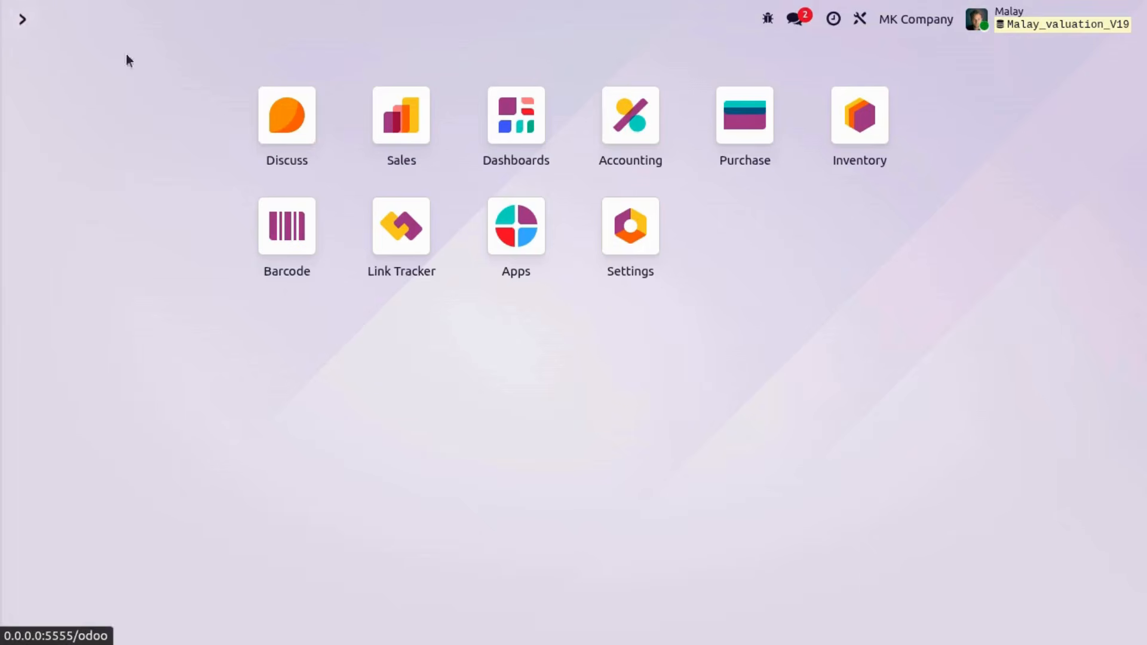
{"action": "left_click", "coordinate": [379, 120]}
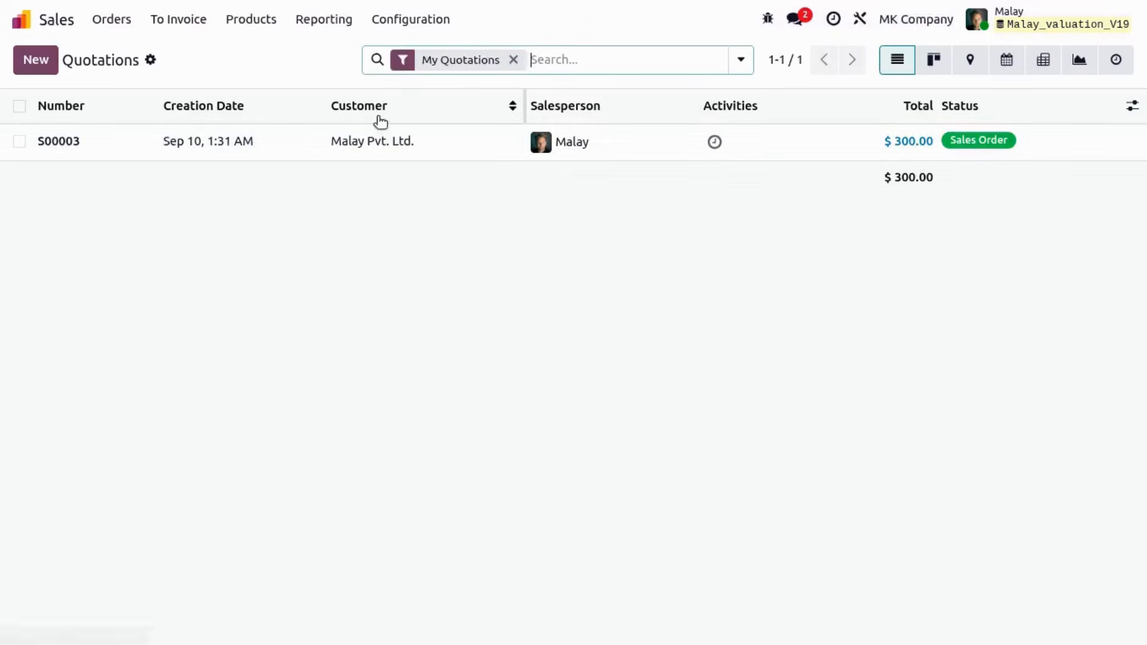
{"action": "left_click", "coordinate": [198, 160]}
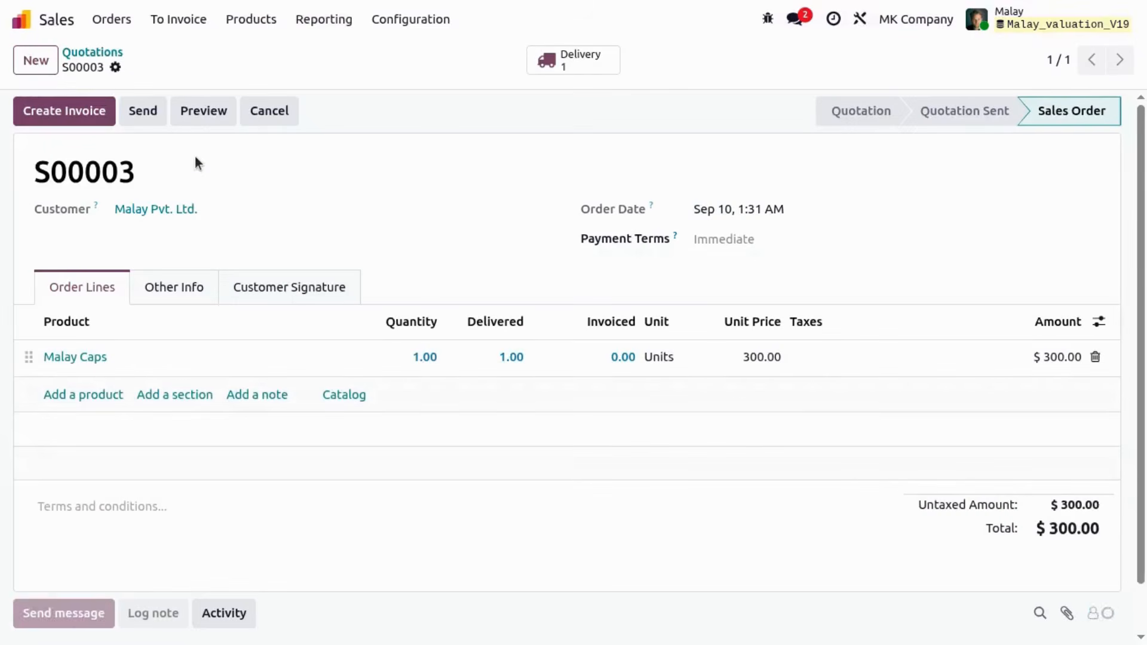
{"action": "left_click", "coordinate": [573, 66]}
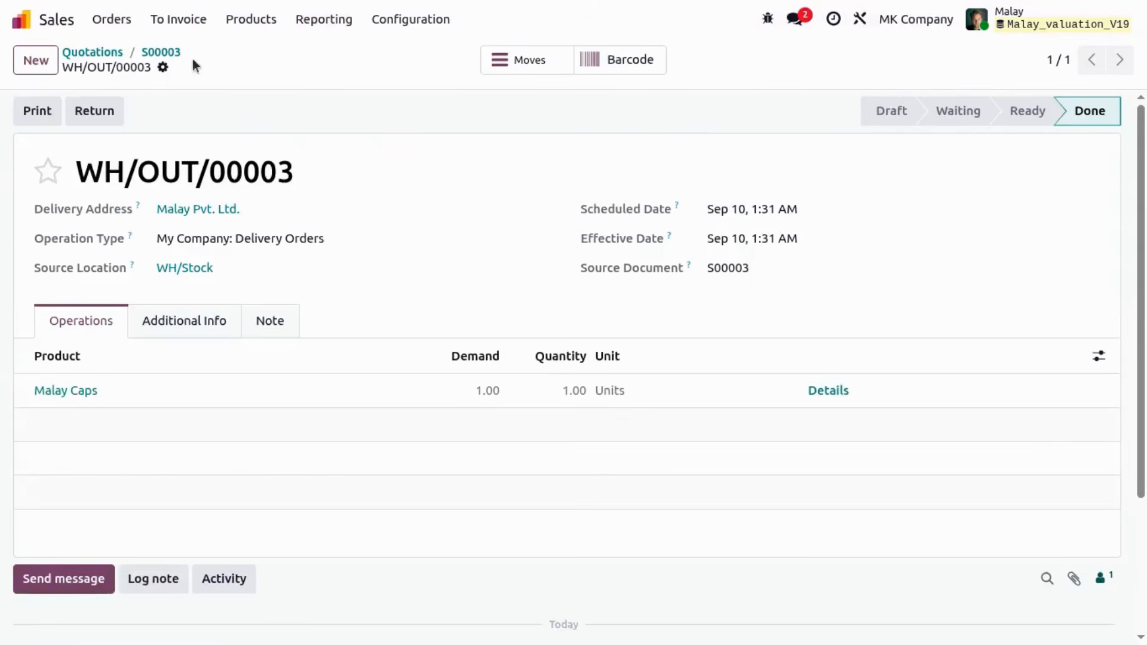
{"action": "left_click", "coordinate": [172, 52]}
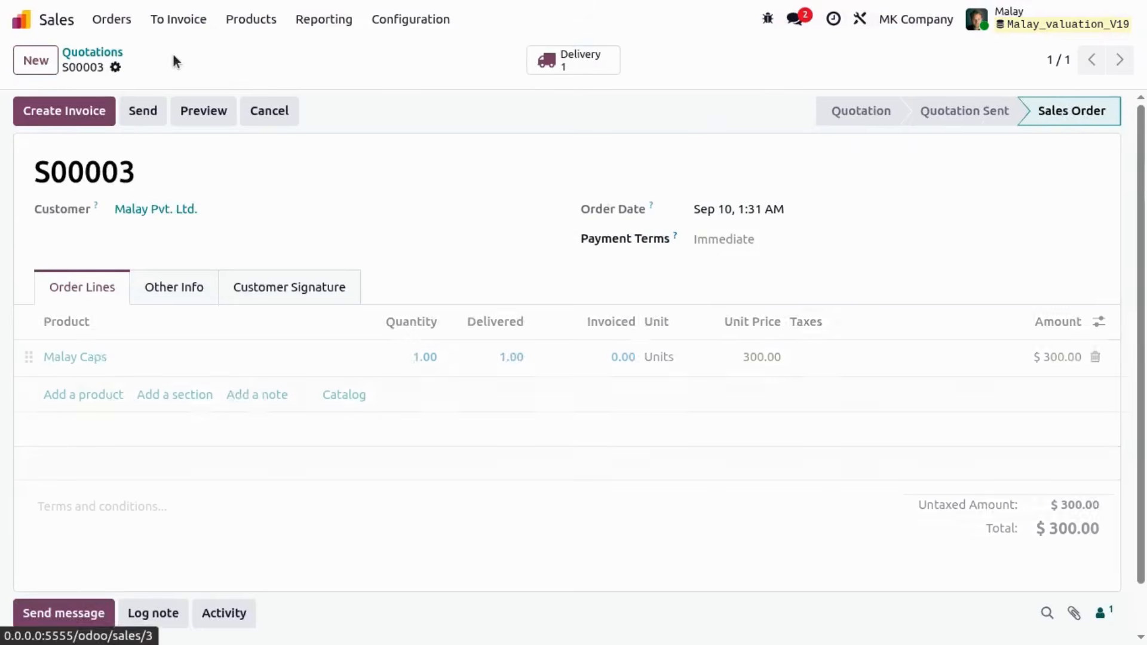
Step: Create a customer invoice from sales order S00003, check its journal items and confirm it
{"action": "left_click", "coordinate": [76, 120]}
{"action": "left_click", "coordinate": [202, 419]}
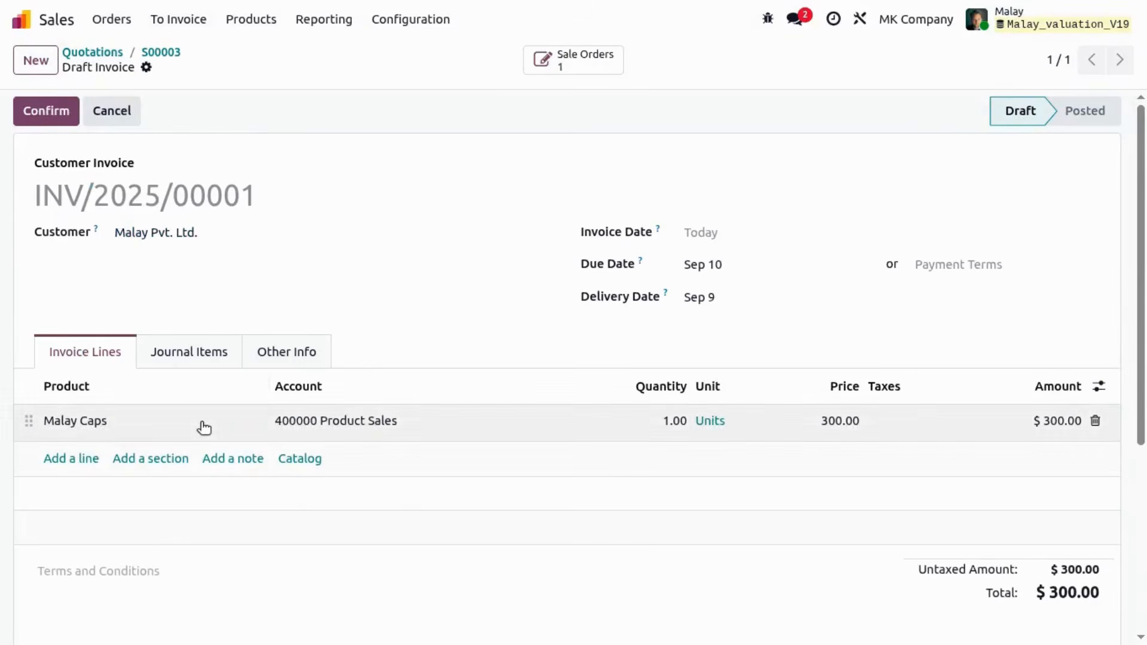
{"action": "left_click", "coordinate": [199, 352]}
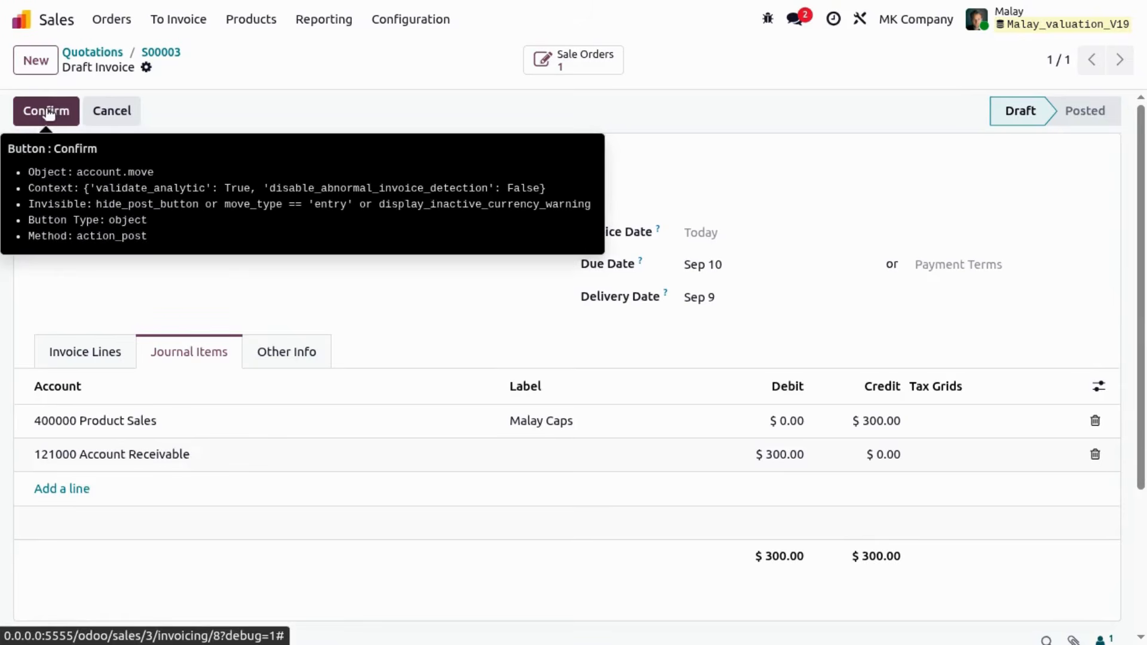
{"action": "left_click", "coordinate": [47, 111]}
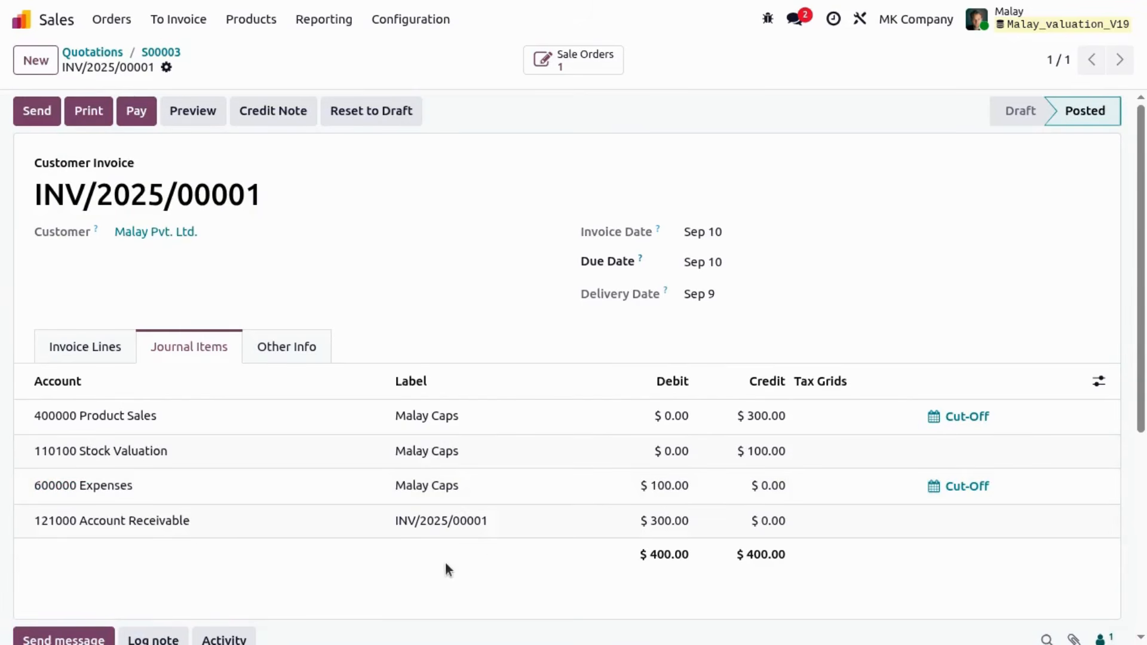
Step: Open the inventory valuation report in Accounting and refresh it to check the values after invoicing
{"action": "left_click", "coordinate": [19, 18]}
{"action": "left_click", "coordinate": [657, 122]}
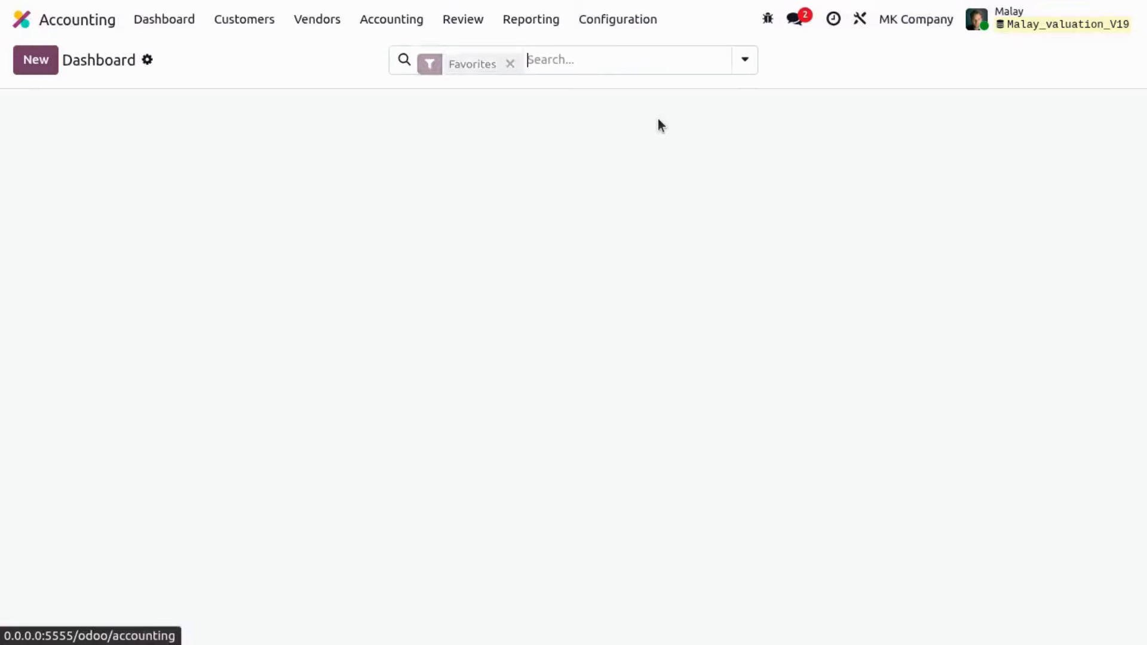
{"action": "left_click", "coordinate": [455, 20]}
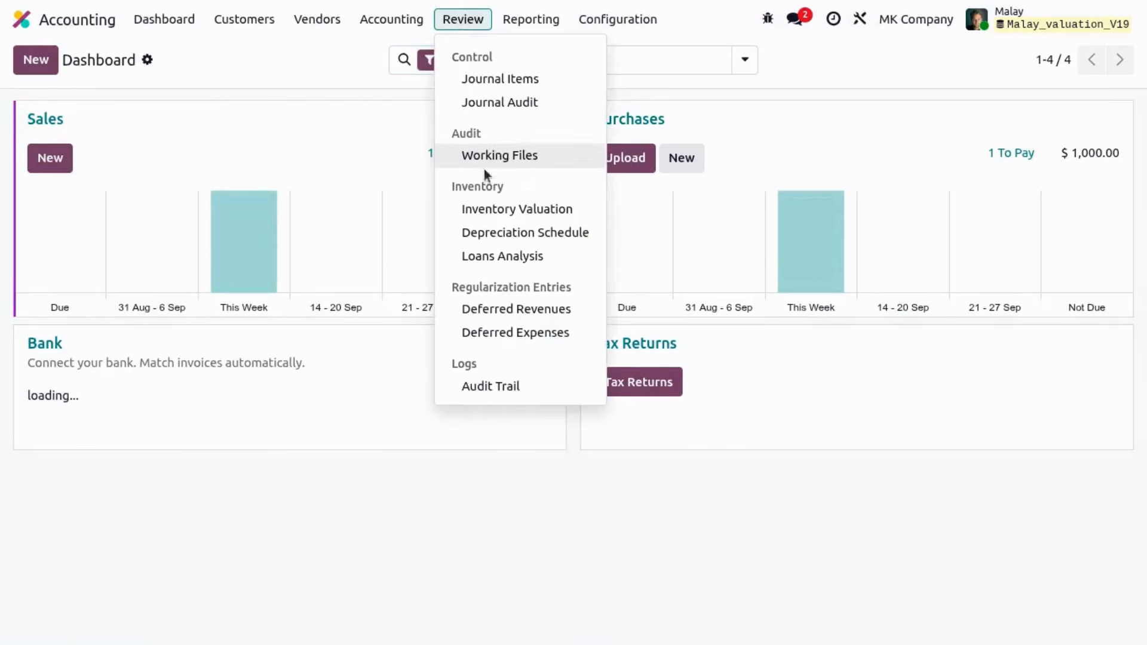
{"action": "left_click", "coordinate": [491, 210]}
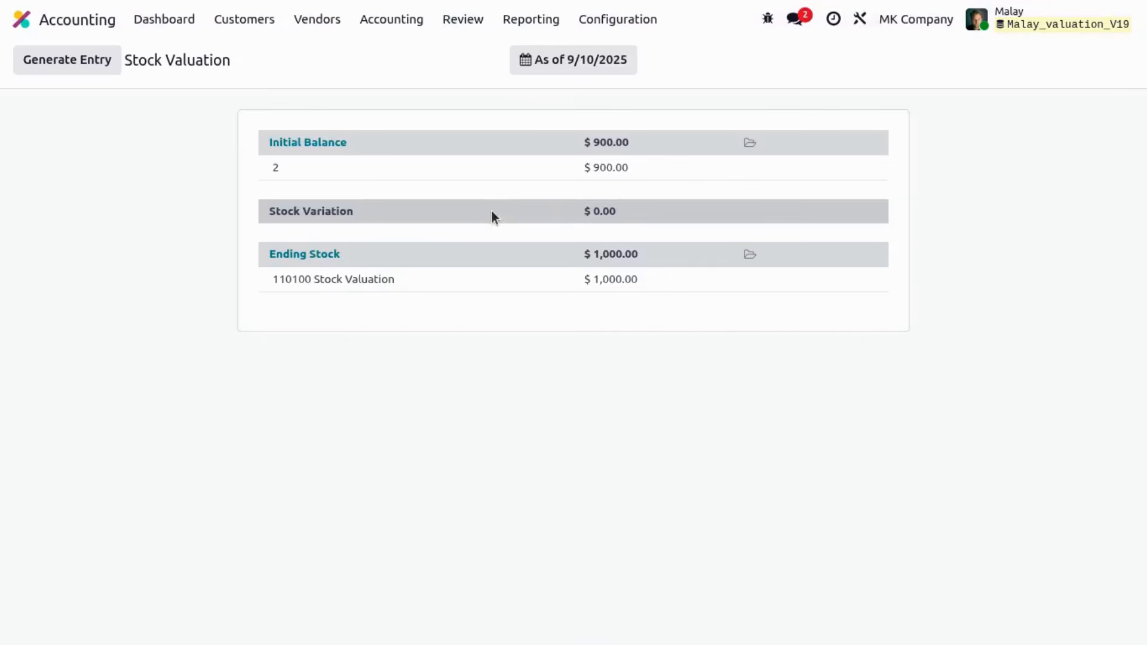
{"action": "key", "text": "F5"}
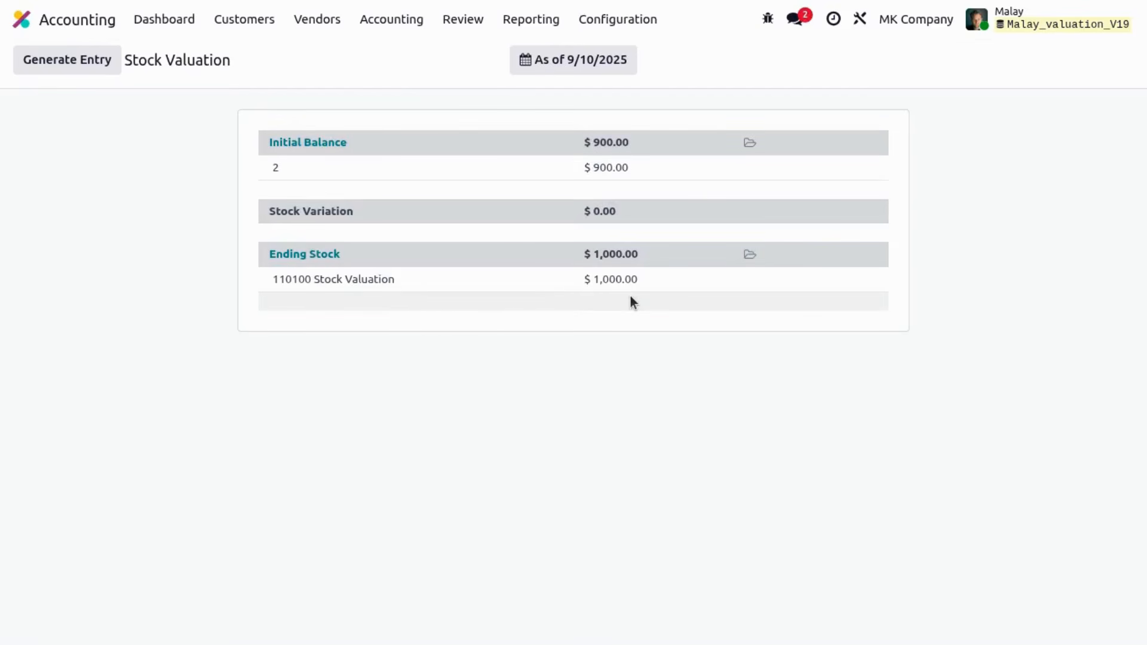
Step: Review the receivables, stock valuation, liabilities and equity in the Balance Sheet, and check revenue and expenses in Profit and Loss
{"action": "left_click", "coordinate": [537, 26]}
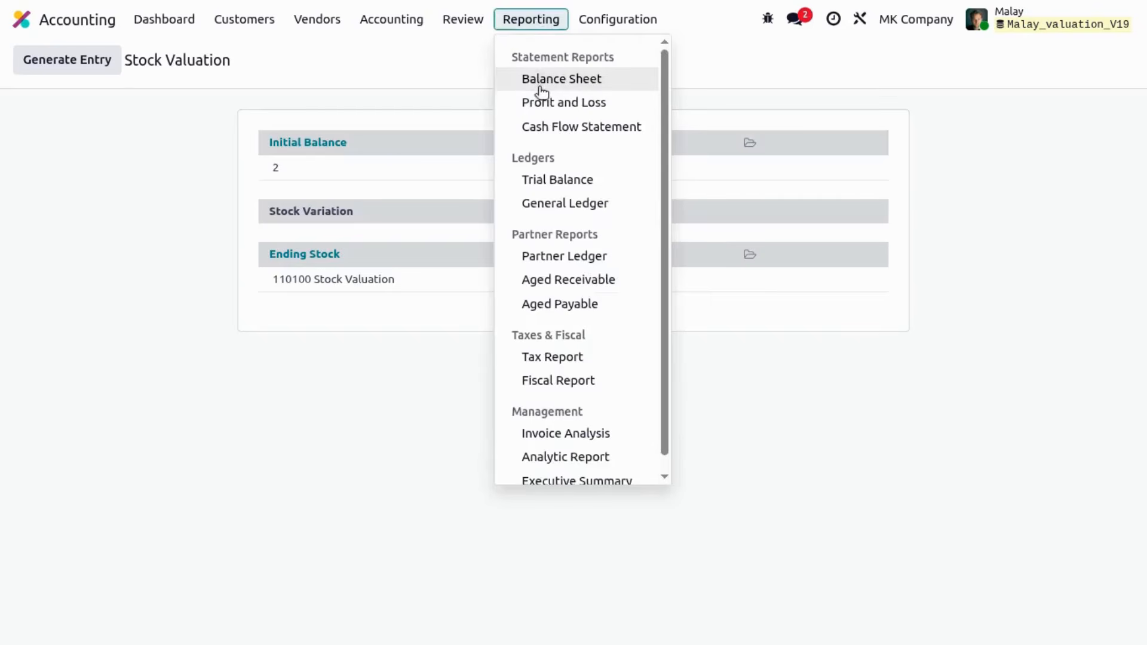
{"action": "left_click", "coordinate": [541, 90]}
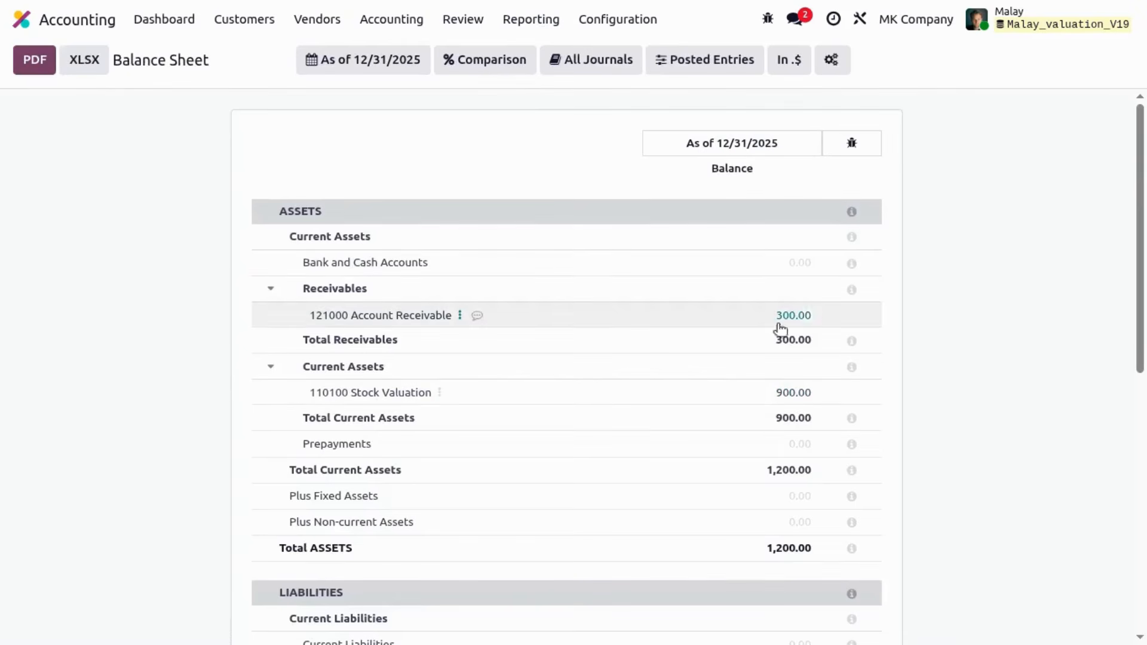
{"action": "scroll", "coordinate": [139, 393], "scroll_direction": "down", "scroll_amount": 2}
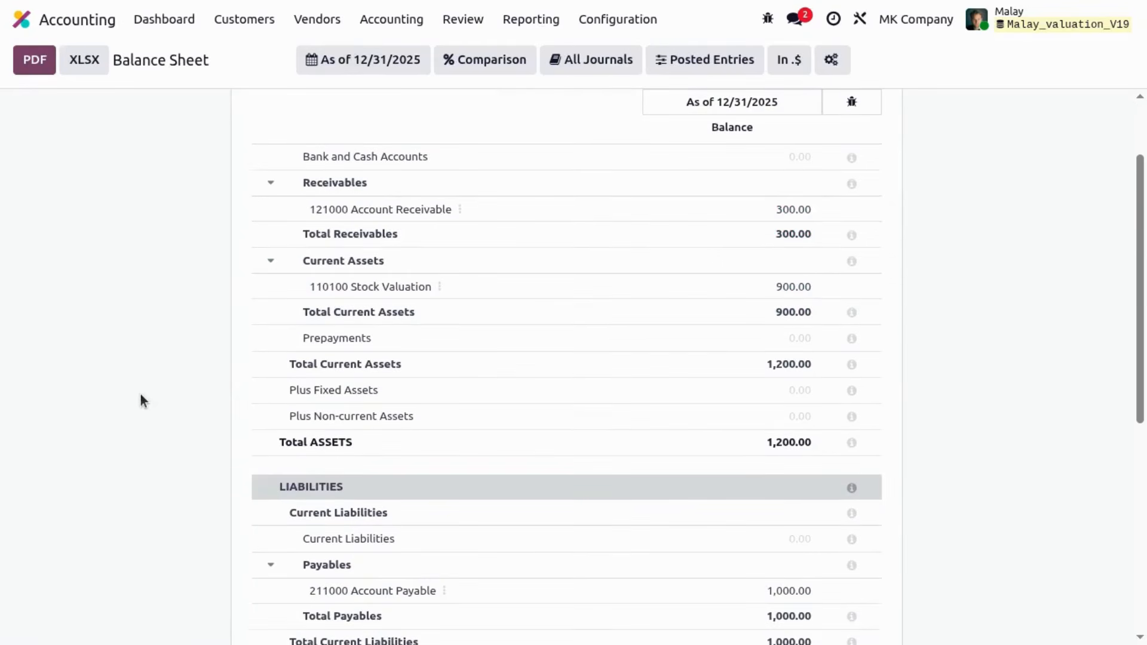
{"action": "scroll", "coordinate": [219, 460], "scroll_direction": "down", "scroll_amount": 1}
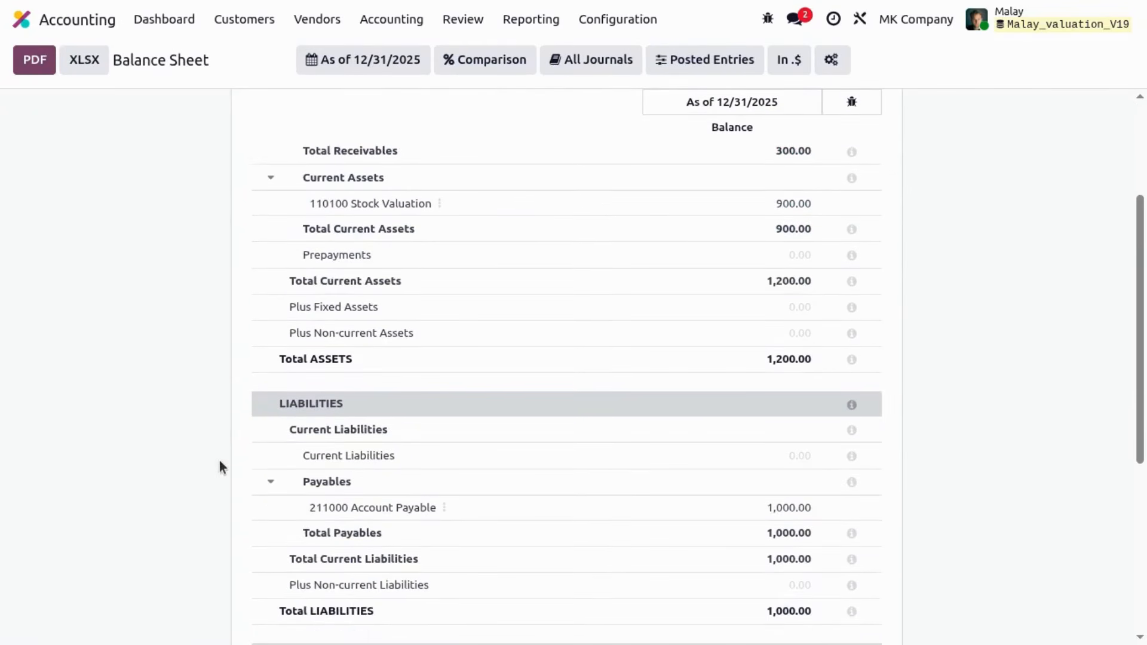
{"action": "scroll", "coordinate": [220, 465], "scroll_direction": "down", "scroll_amount": 3}
{"action": "left_click", "coordinate": [535, 21]}
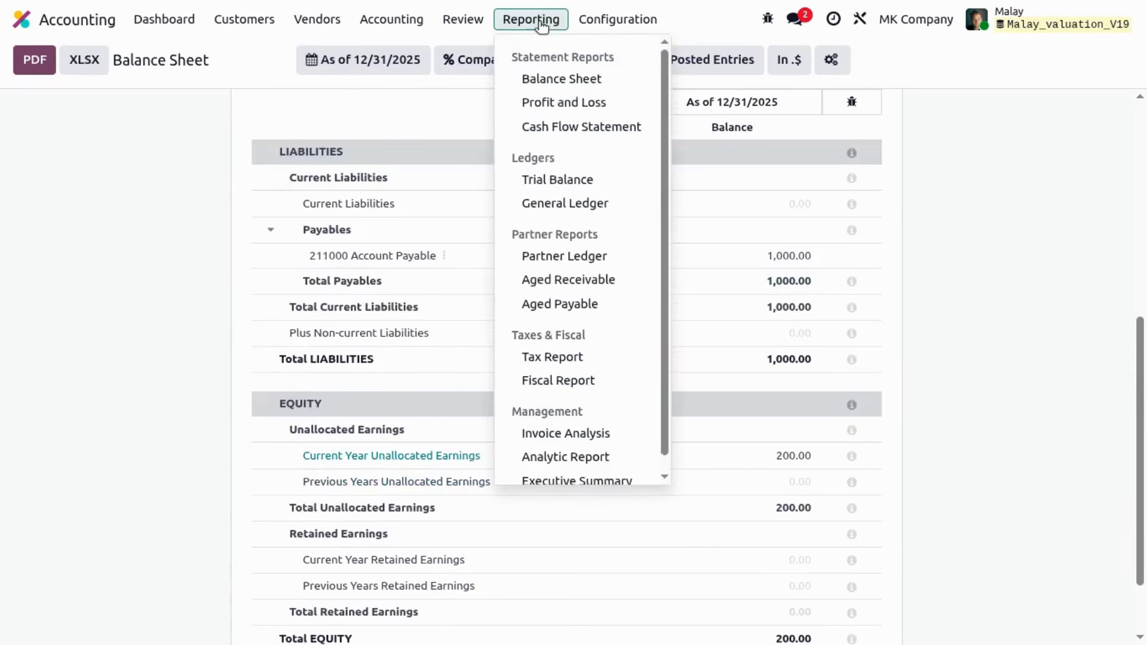
{"action": "left_click", "coordinate": [562, 104]}
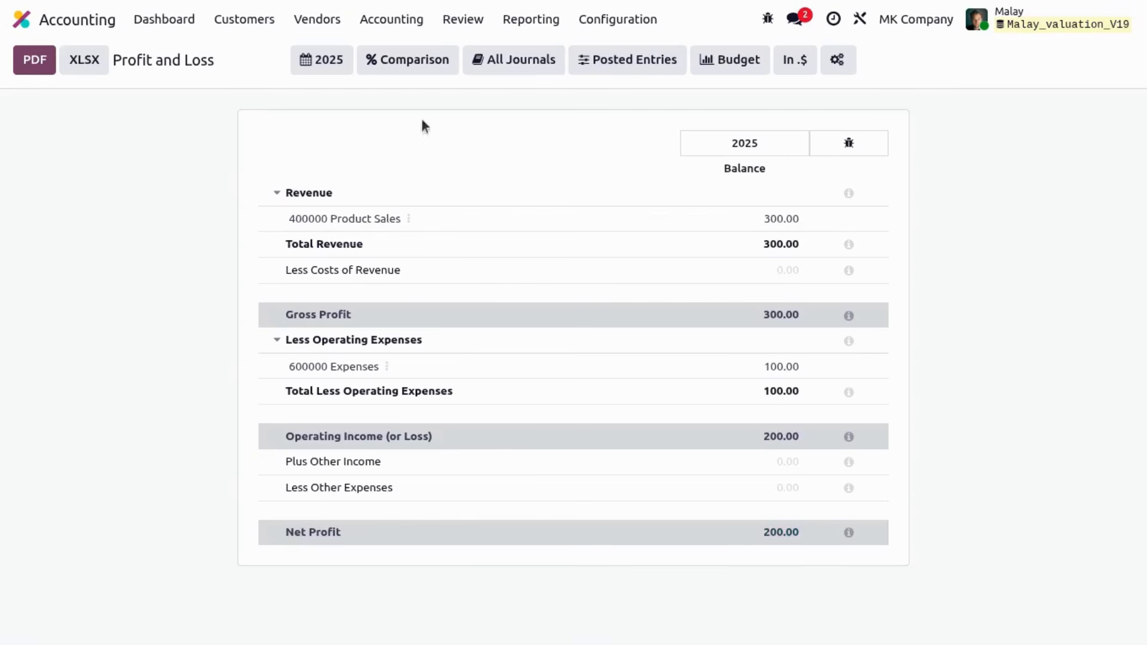
Step: Generate the stock closing entry from the Stock Valuation report and post it
{"action": "left_click", "coordinate": [463, 19]}
{"action": "left_click", "coordinate": [515, 207]}
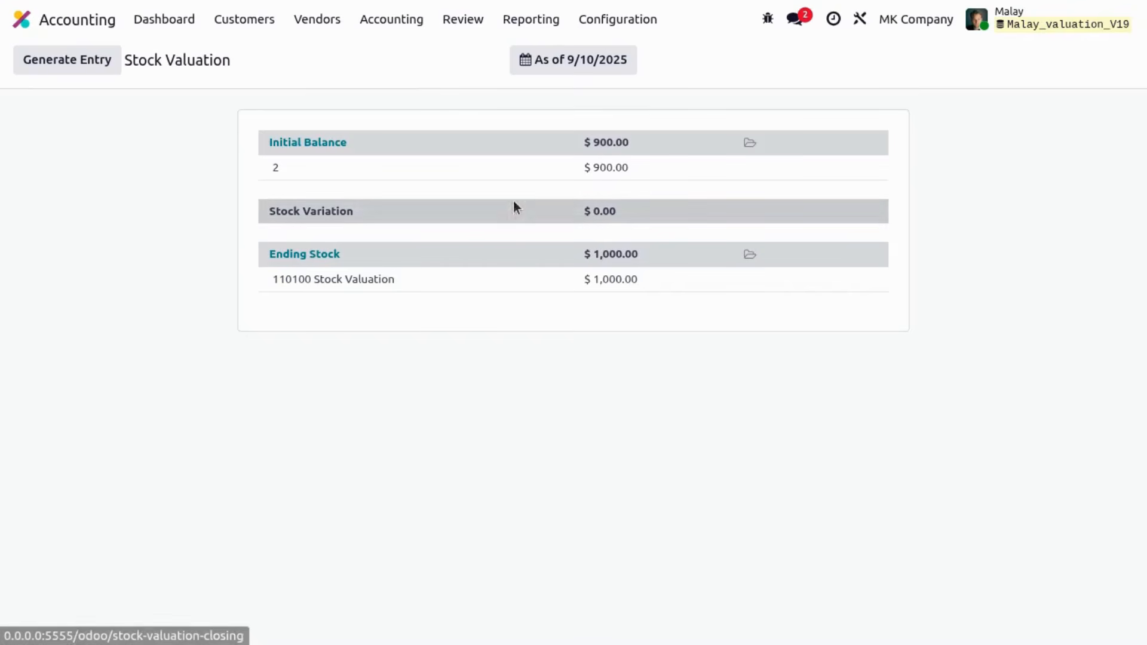
{"action": "left_click", "coordinate": [69, 63]}
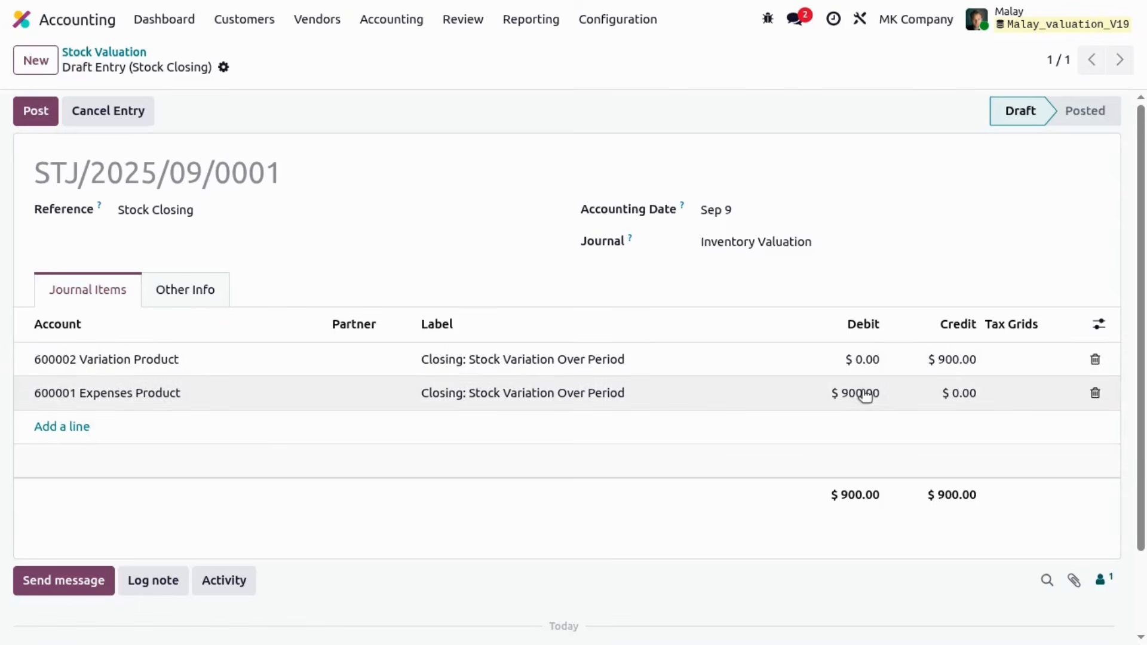
{"action": "left_click", "coordinate": [36, 111]}
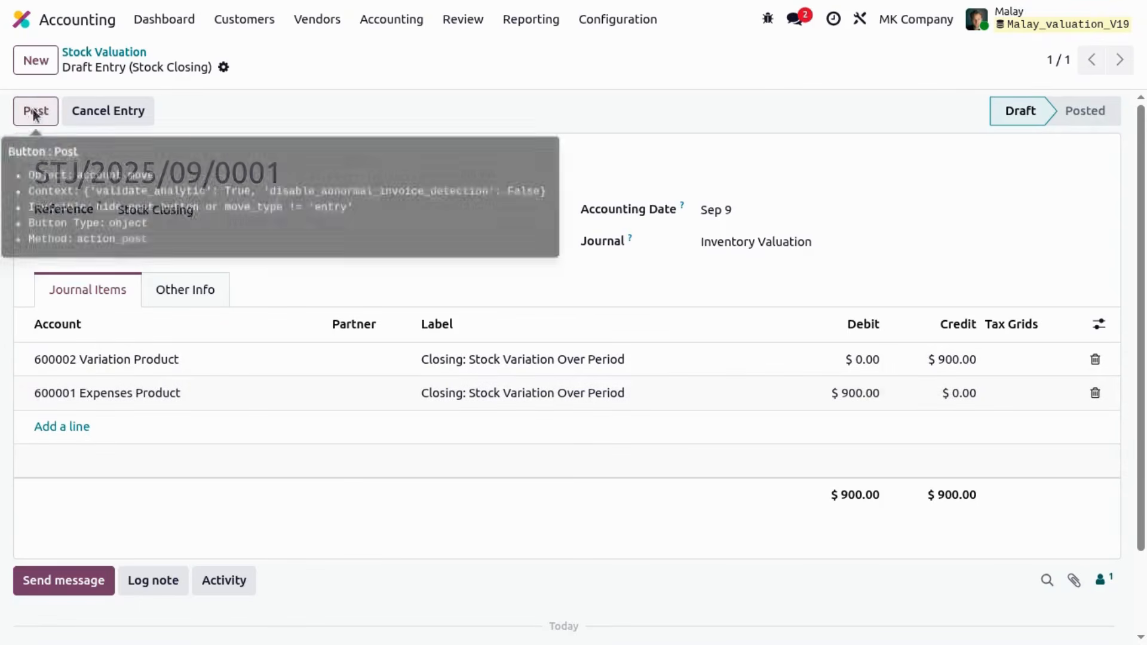
Step: Review the Balance Sheet and the Profit and Loss report after posting the stock closing entry
{"action": "left_click", "coordinate": [528, 19]}
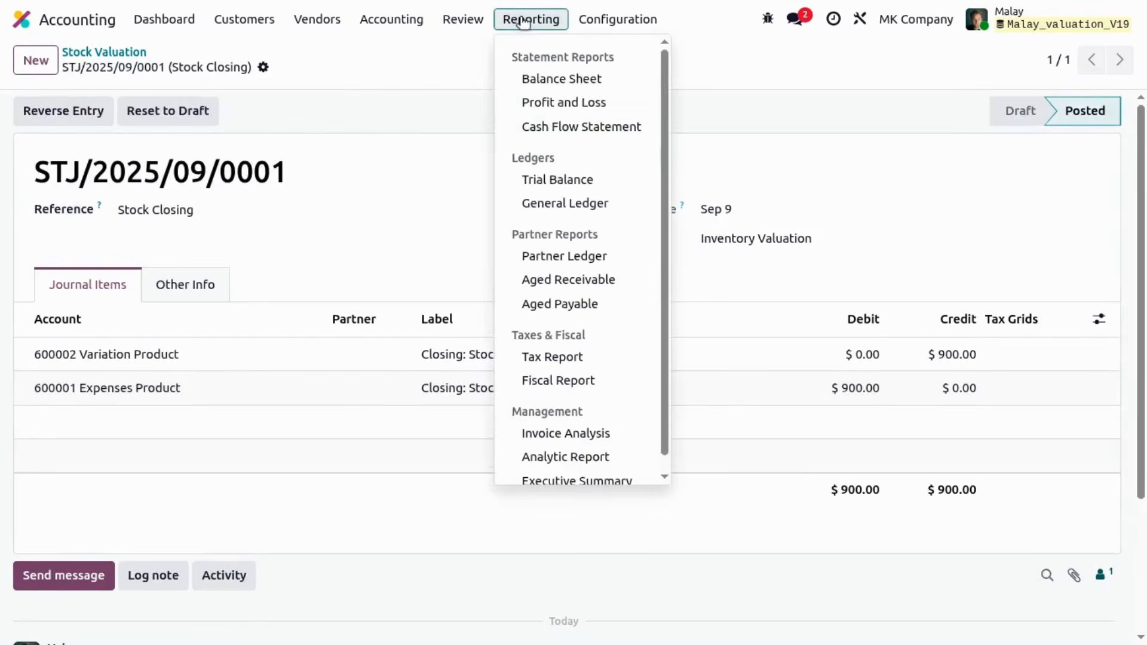
{"action": "left_click", "coordinate": [575, 85]}
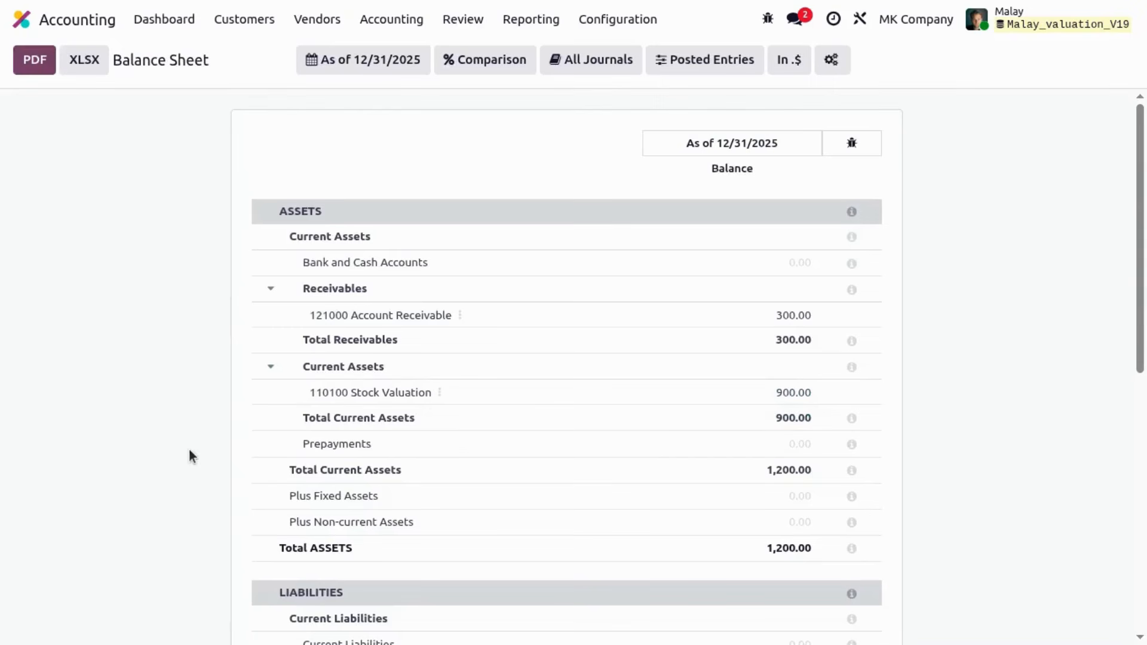
{"action": "scroll", "coordinate": [190, 456], "scroll_direction": "down", "scroll_amount": 9}
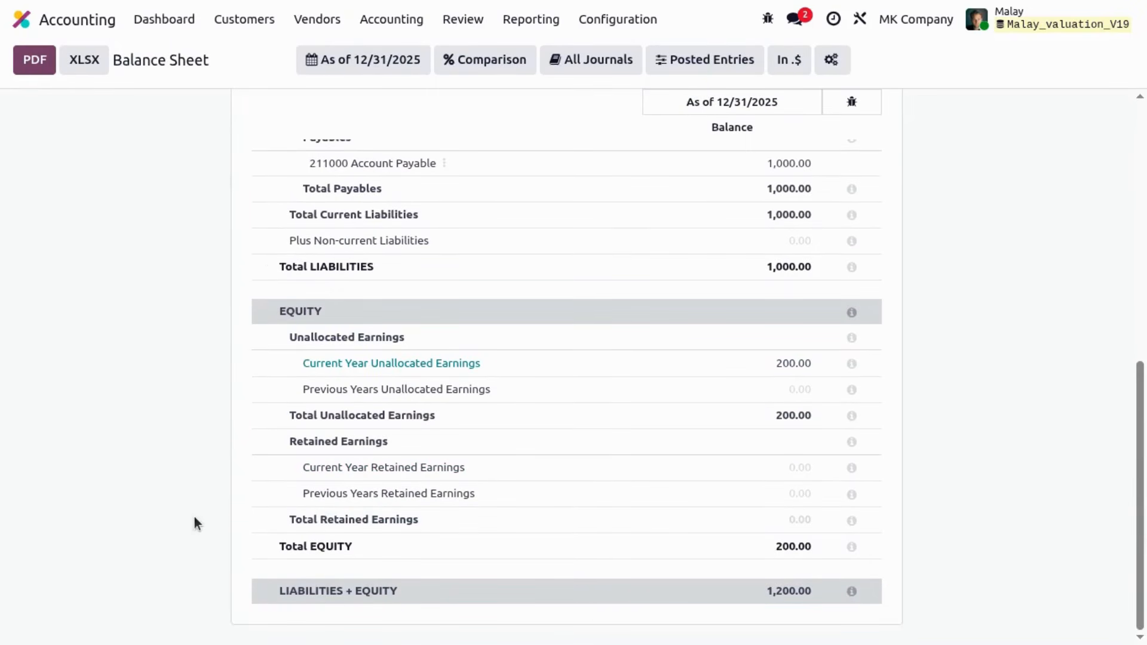
{"action": "scroll", "coordinate": [195, 517], "scroll_direction": "up", "scroll_amount": 9}
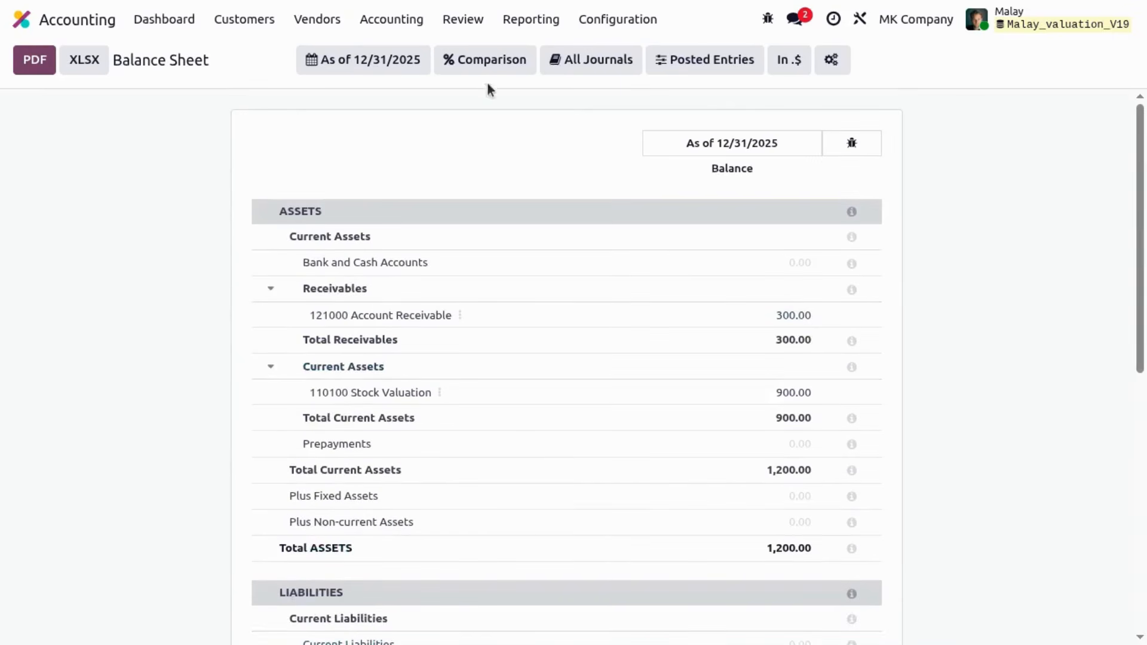
{"action": "left_click", "coordinate": [512, 18]}
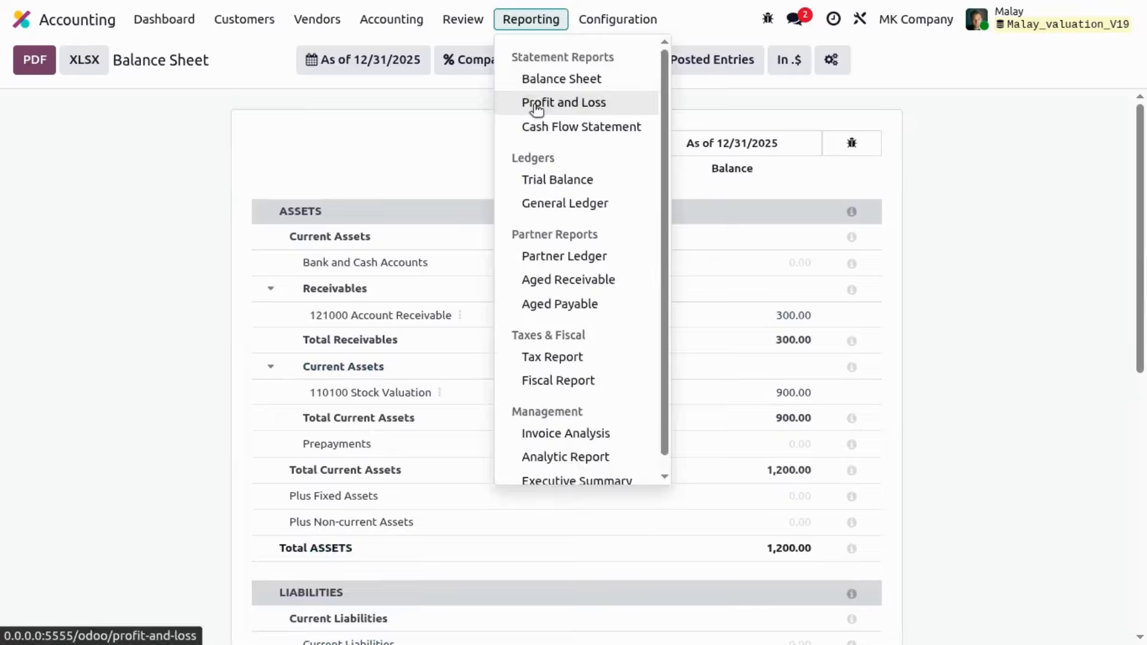
{"action": "left_click", "coordinate": [536, 105]}
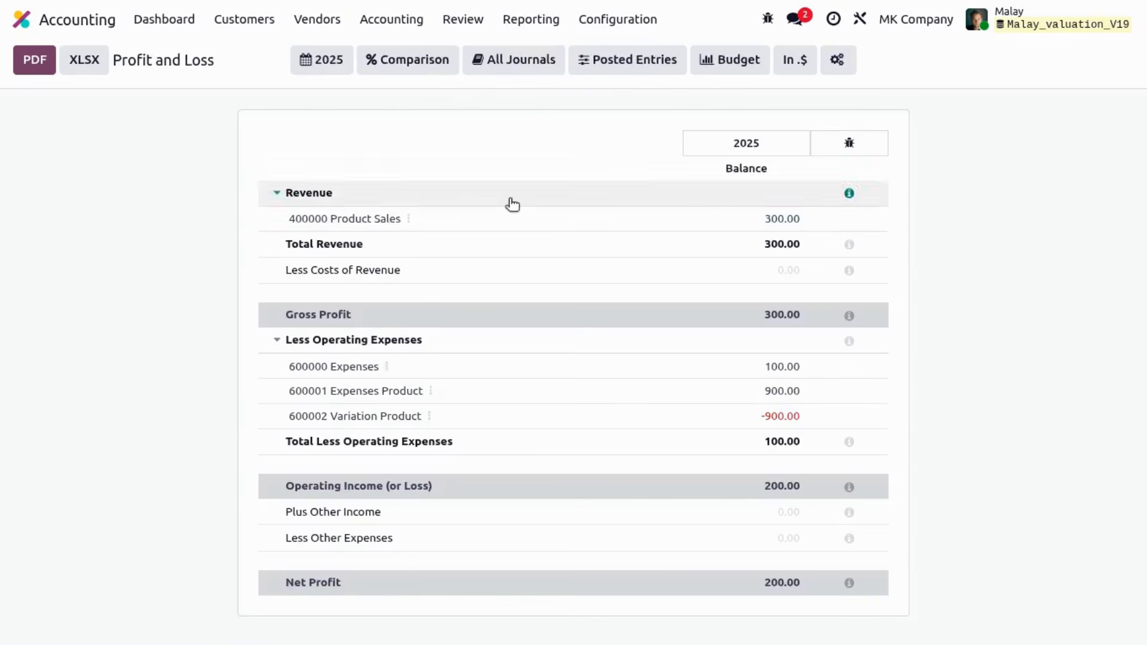